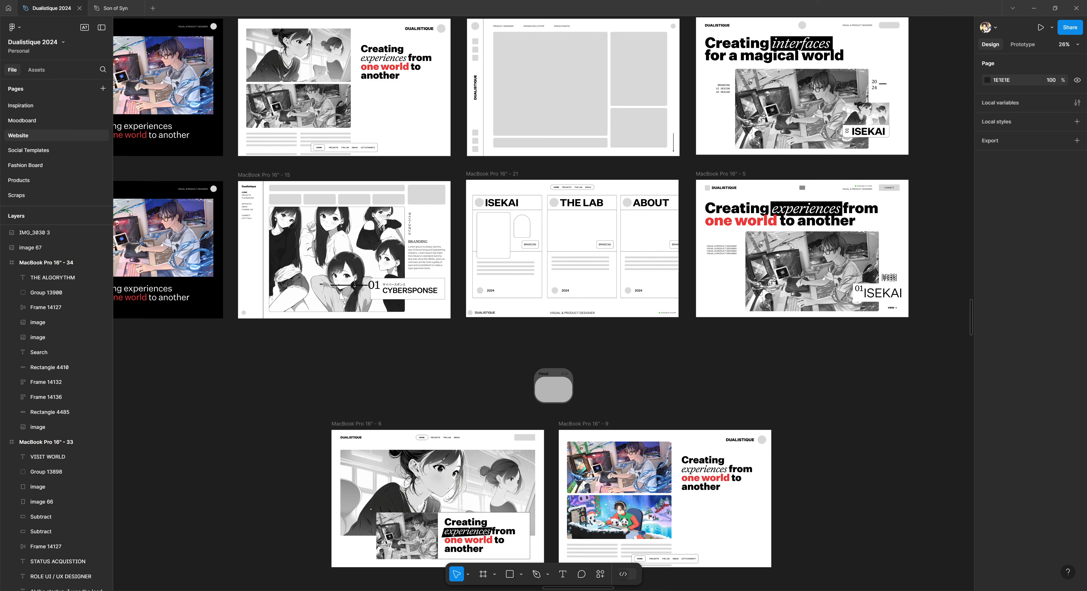
Examine the homepage concept frames in the two upper rows of the Website page, from the dark hero layouts to the grey wireframe
scroll(367, 456, "down", 5)
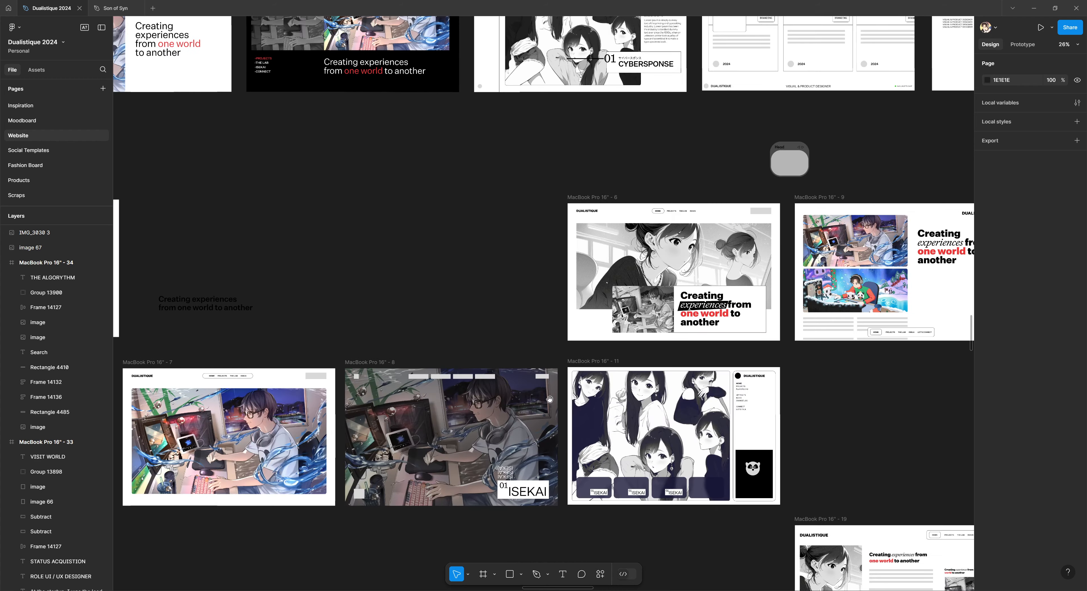
scroll(603, 392, "down", 10)
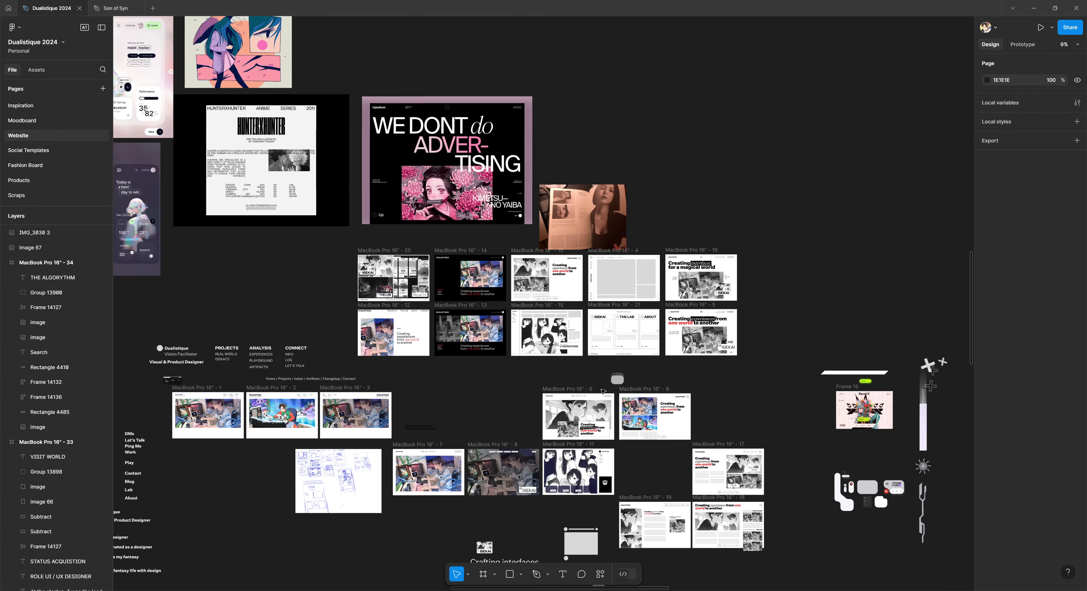
scroll(602, 397, "down", 2)
scroll(503, 413, "up", 10)
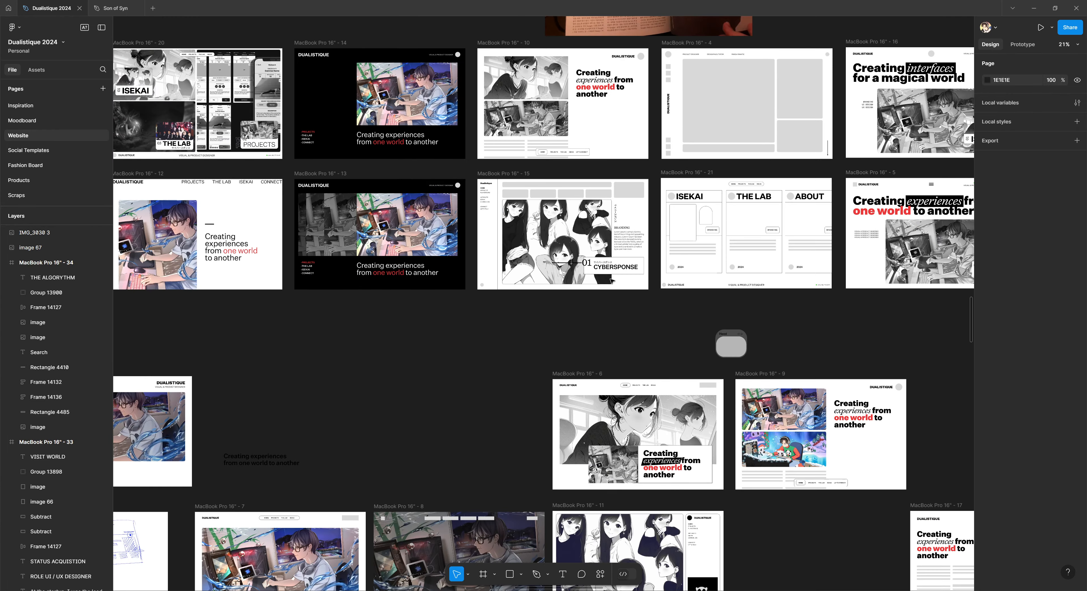
scroll(475, 370, "up", 5)
scroll(454, 413, "up", 5)
scroll(485, 427, "down", 2)
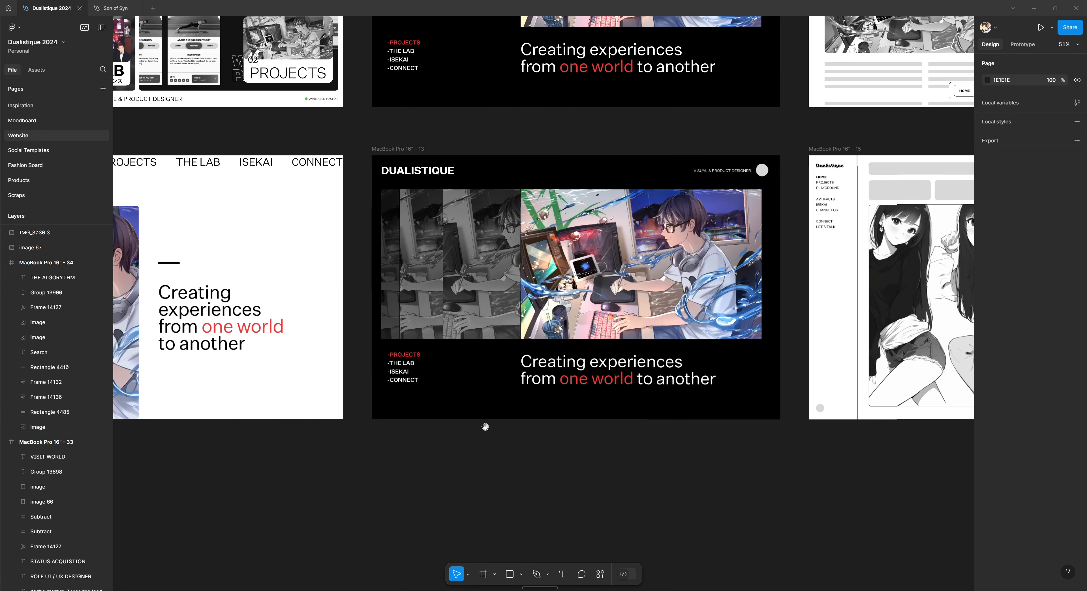
scroll(473, 481, "up", 4)
scroll(506, 464, "left", 4)
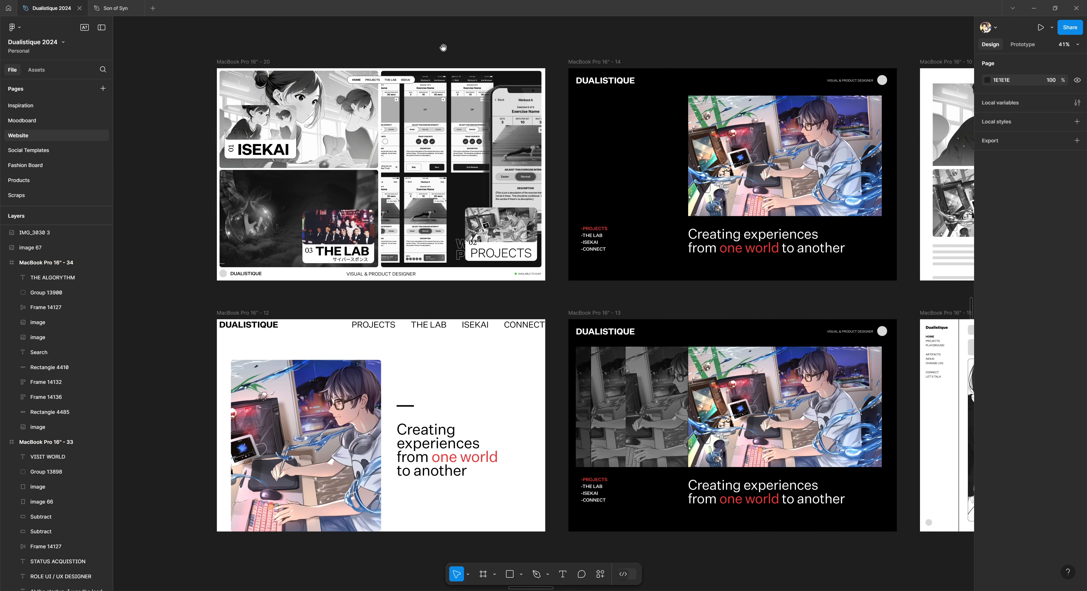
scroll(443, 47, "right", 2)
scroll(667, 224, "right", 5)
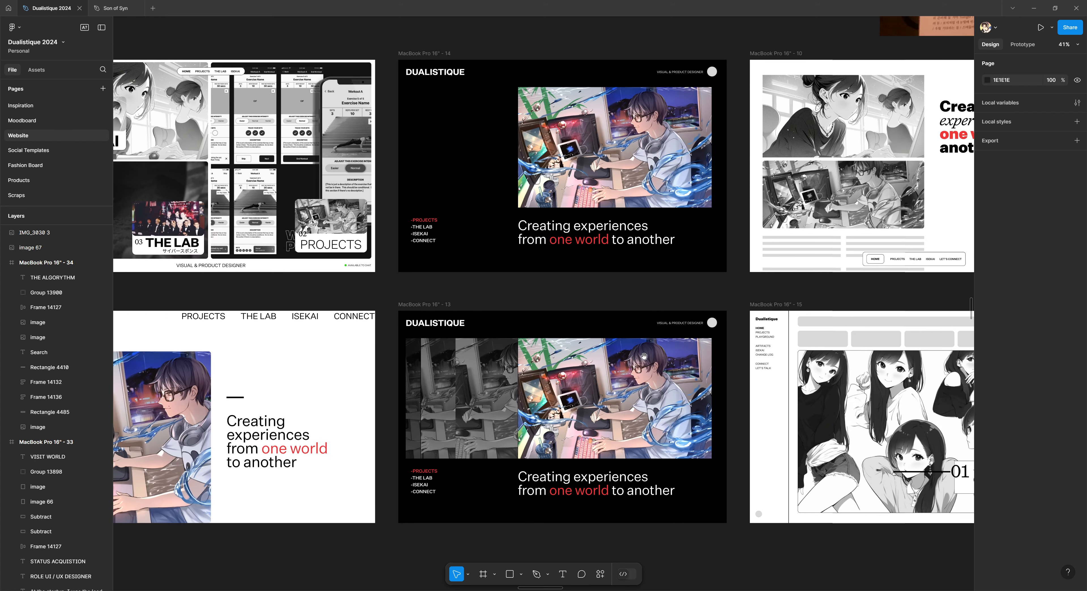
scroll(643, 356, "right", 15)
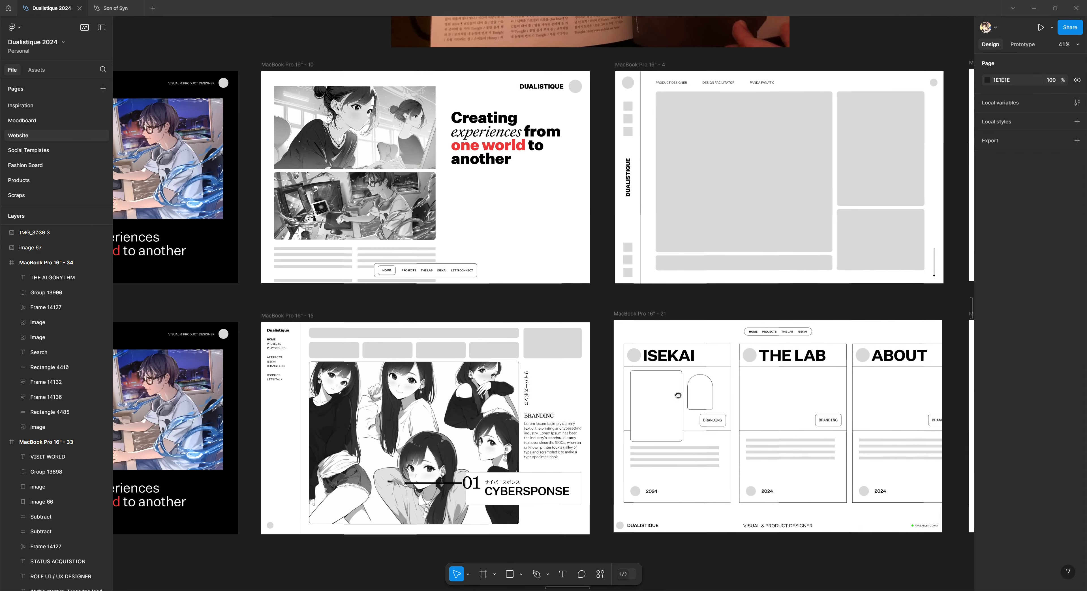
scroll(678, 395, "right", 2)
scroll(675, 286, "right", 4)
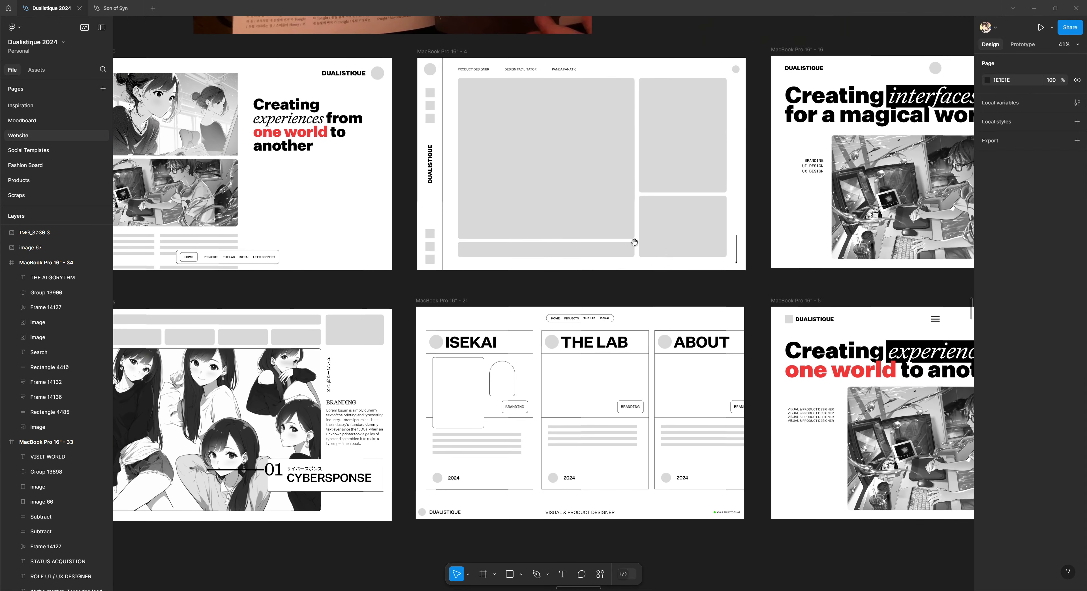
Inspect the card placeholders in the ISEKAI / THE LAB / ABOUT frame and the grey blocks and header labels of the wireframe above it
left_click(559, 422)
left_click(460, 388)
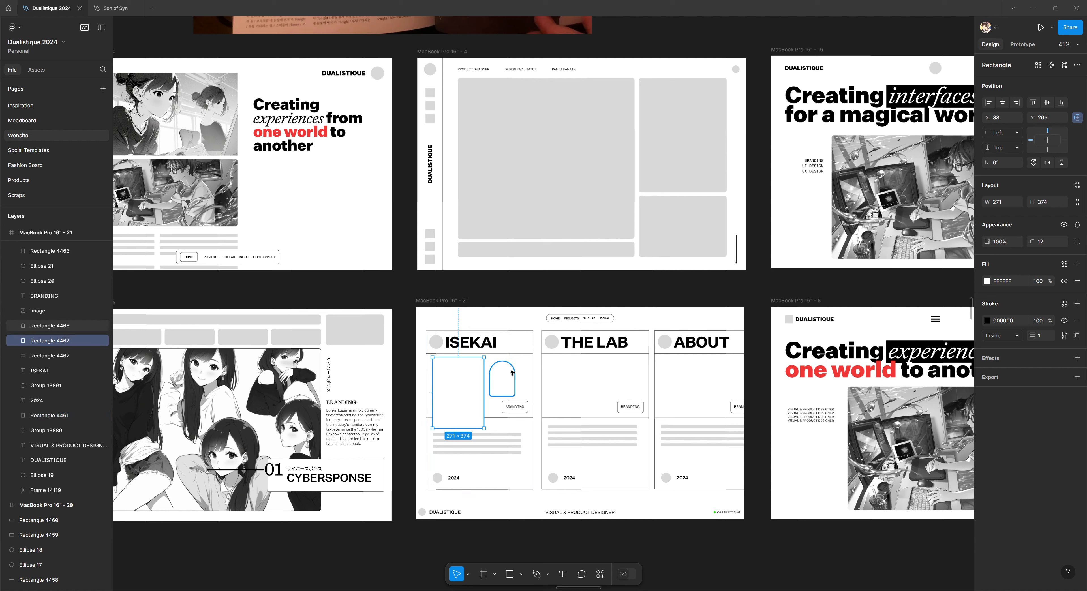
left_click(549, 249)
left_click(691, 218)
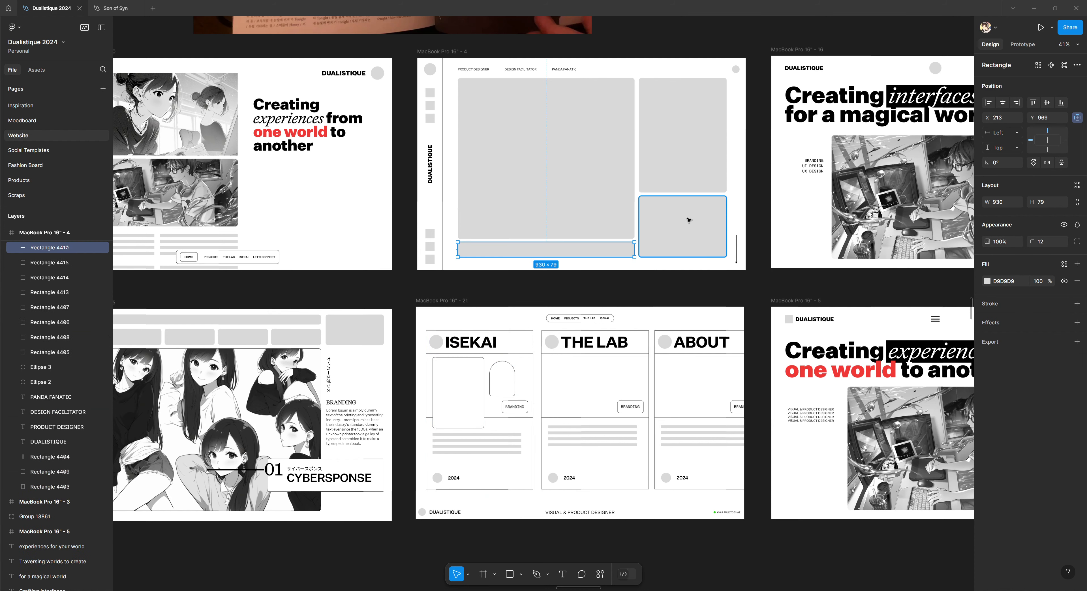
left_click(545, 188)
left_click(667, 131)
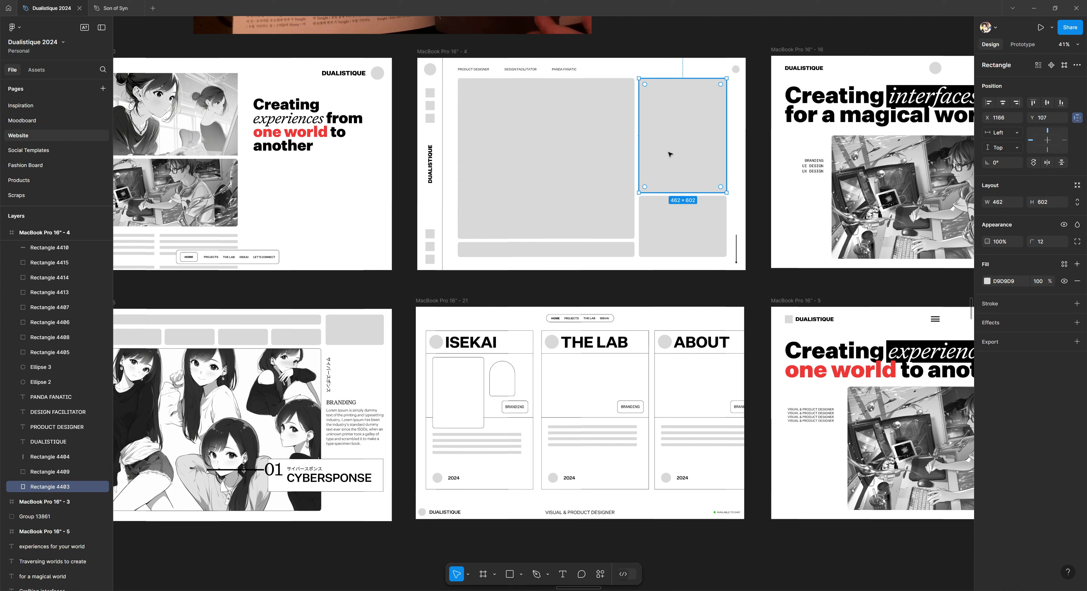
left_click(500, 141)
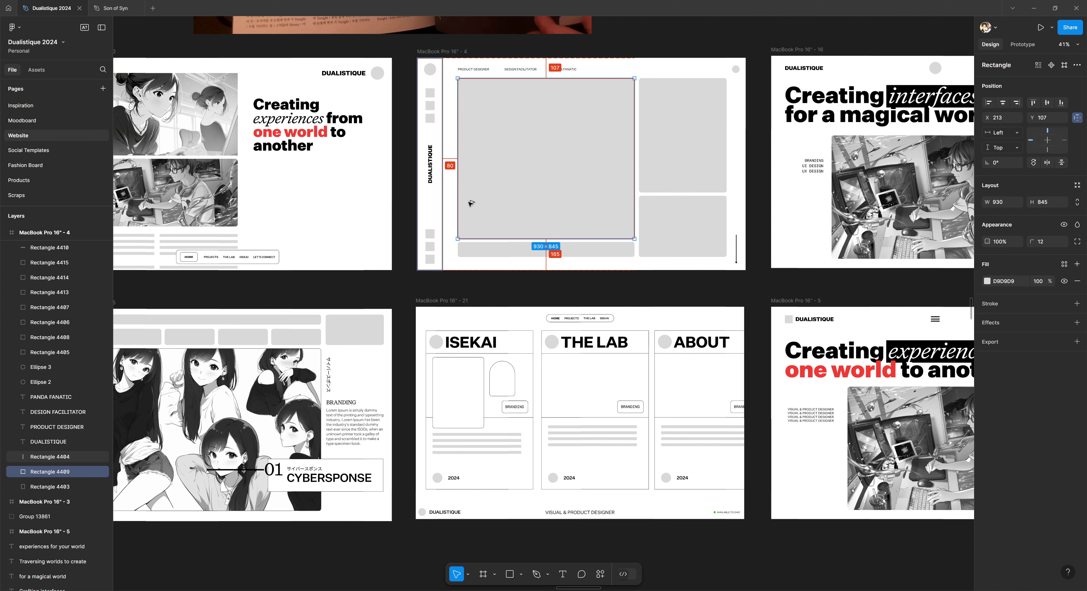
left_click(555, 251)
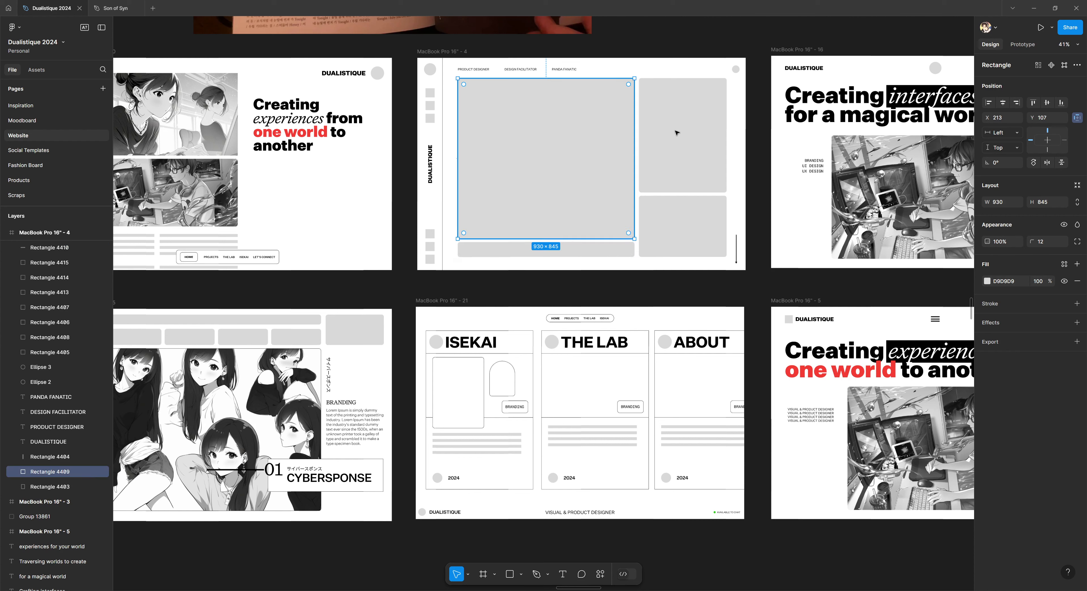
left_click(658, 160)
left_click(575, 72)
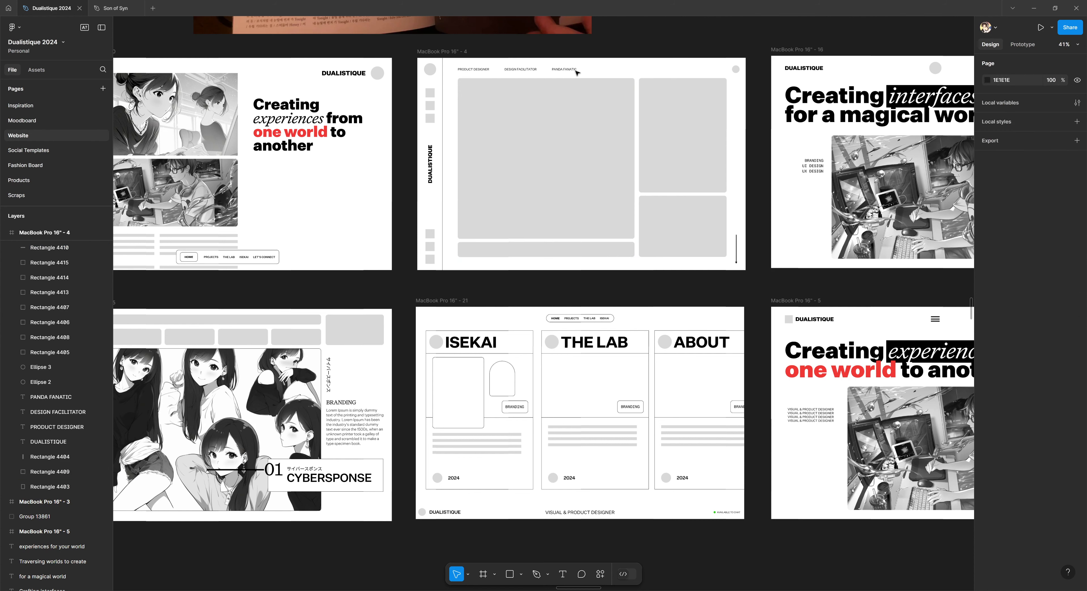
left_click(477, 71)
left_click_drag(477, 71, 638, 61)
left_click(665, 53)
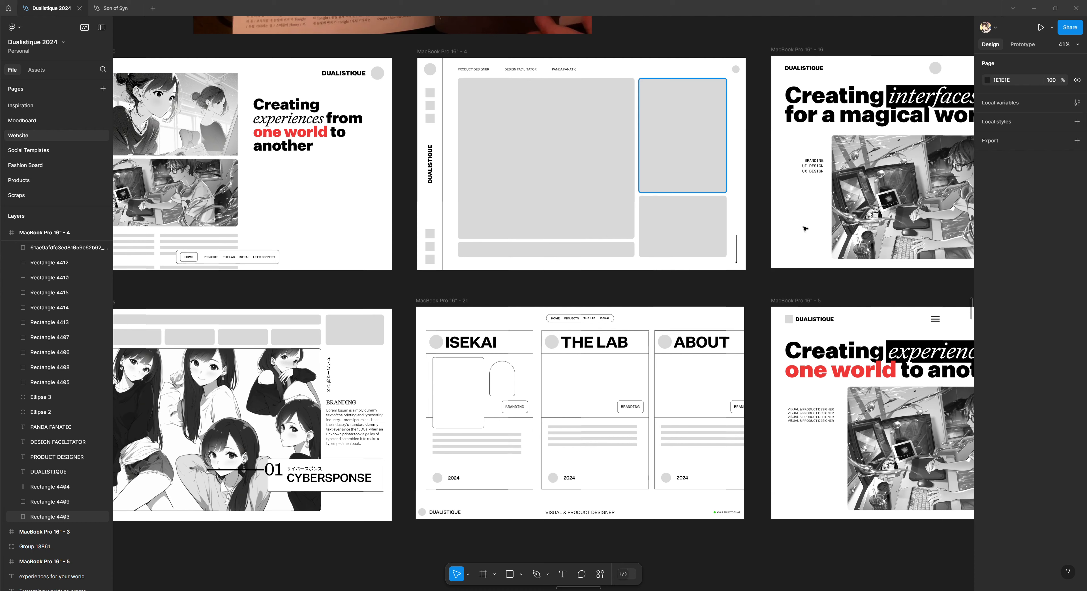
Examine the two large-headline concepts ending the upper rows and the illustrated and editorial layout variations below them
scroll(710, 367, "right", 10)
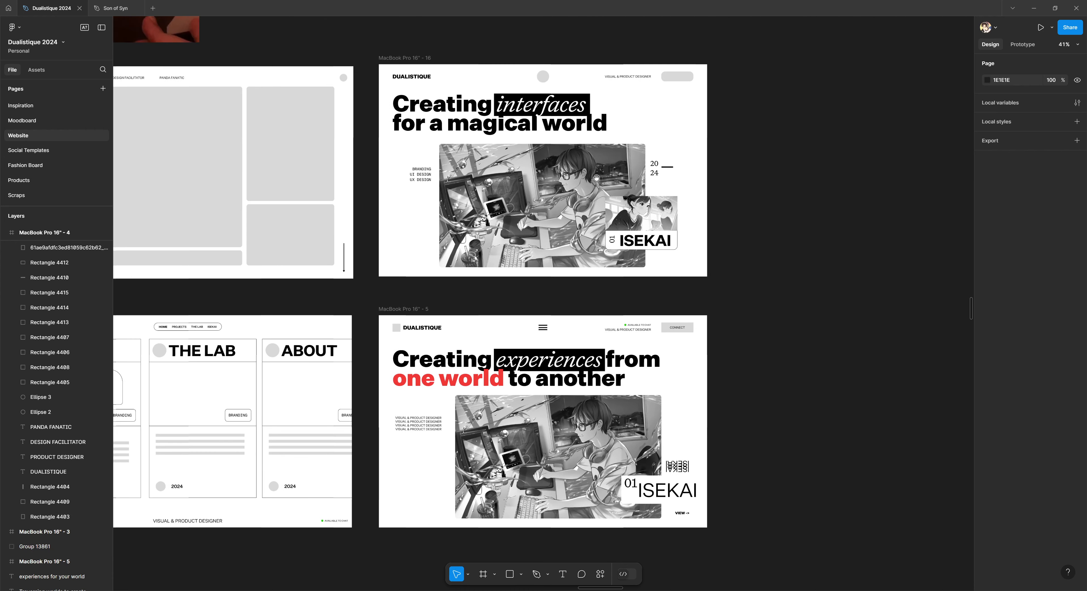
scroll(688, 362, "down", 5)
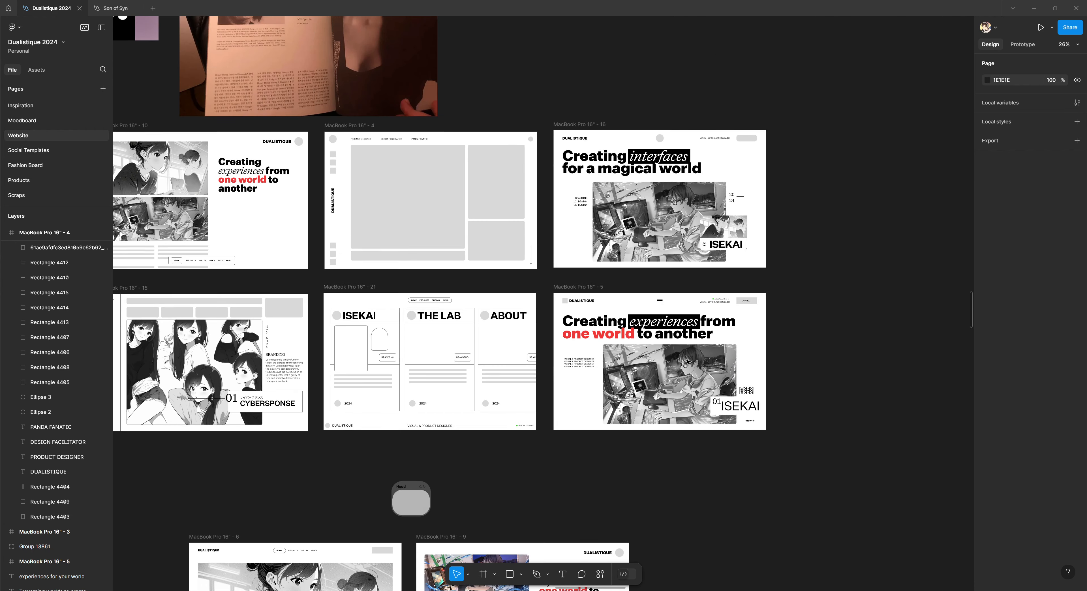
left_click_drag(703, 540, 790, 347)
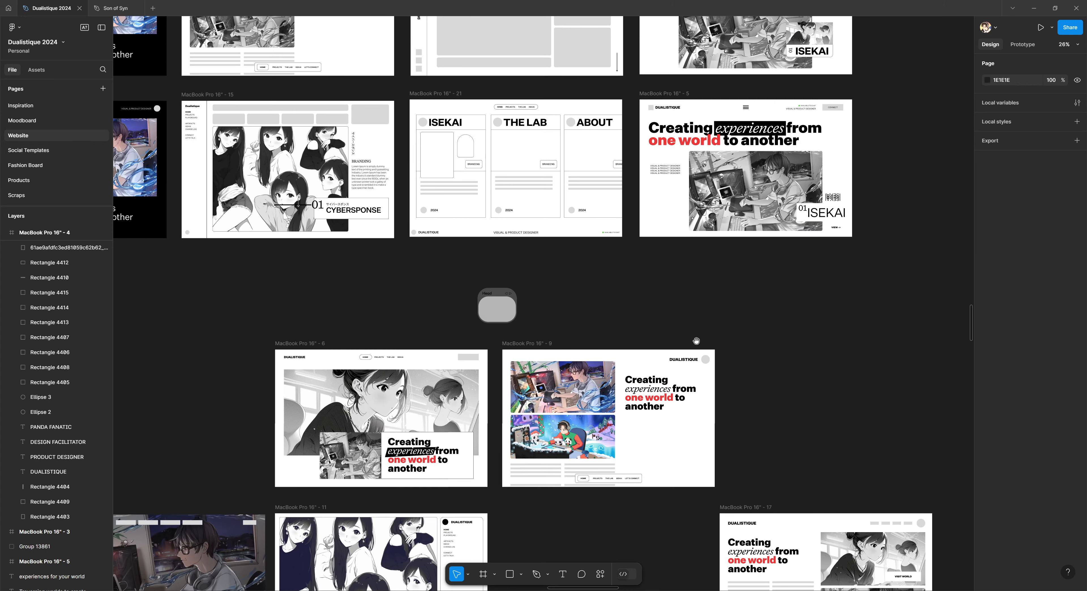
scroll(694, 334, "down", 3)
scroll(689, 313, "down", 3)
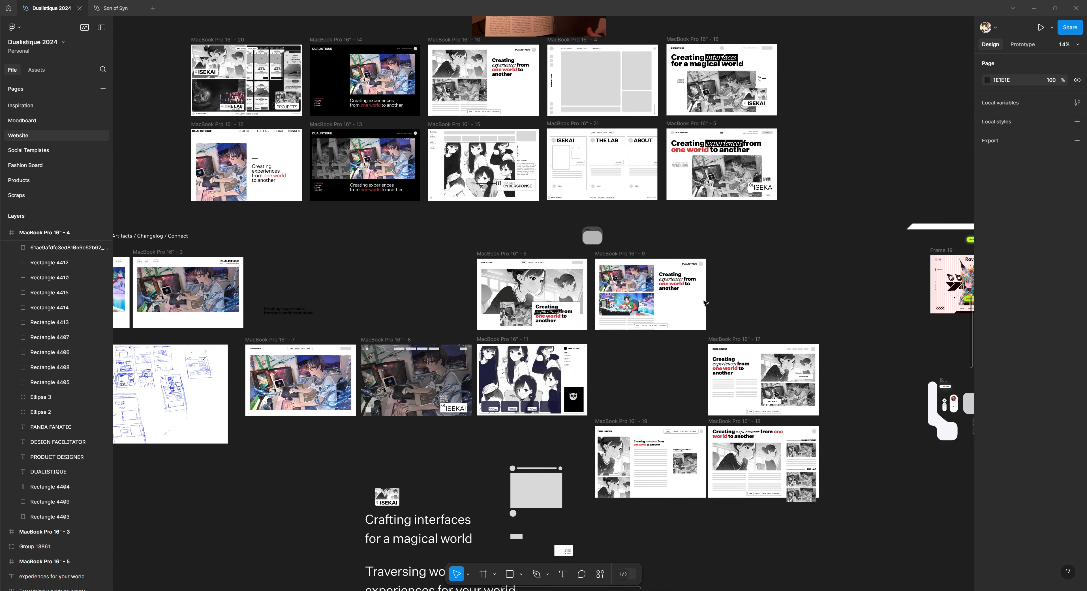
scroll(445, 335, "up", 2)
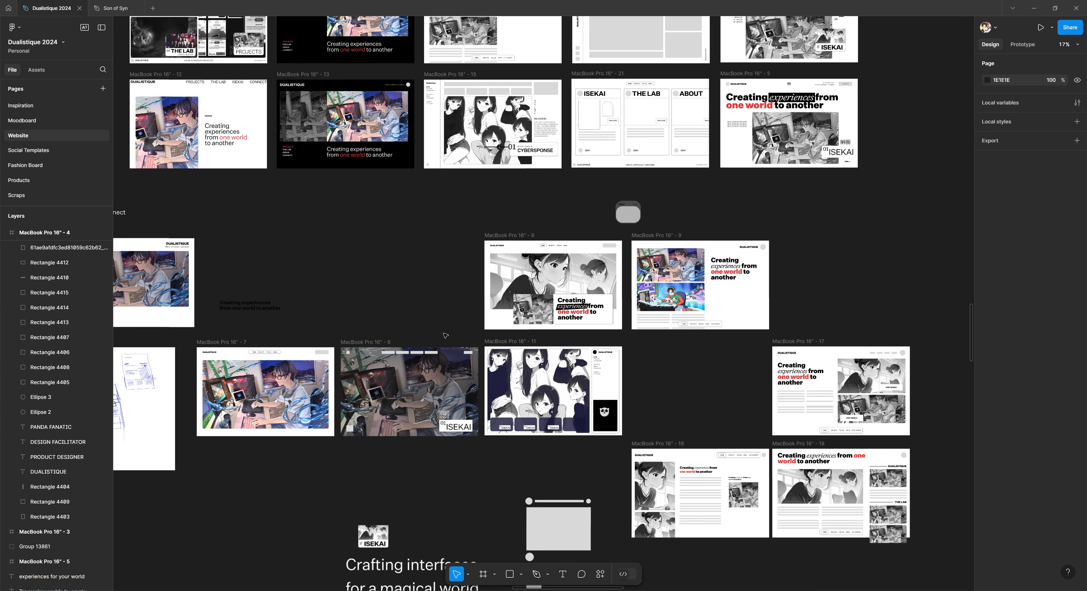
scroll(675, 371, "down", 2)
scroll(675, 372, "right", 2)
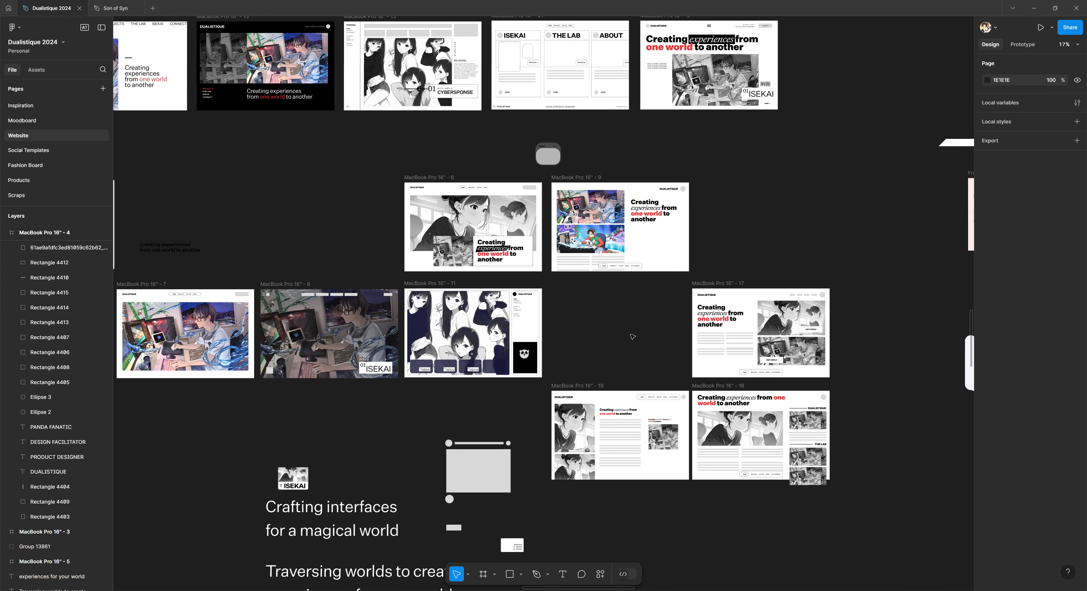
scroll(632, 337, "up", 3)
scroll(675, 329, "down", 3)
scroll(759, 306, "up", 5)
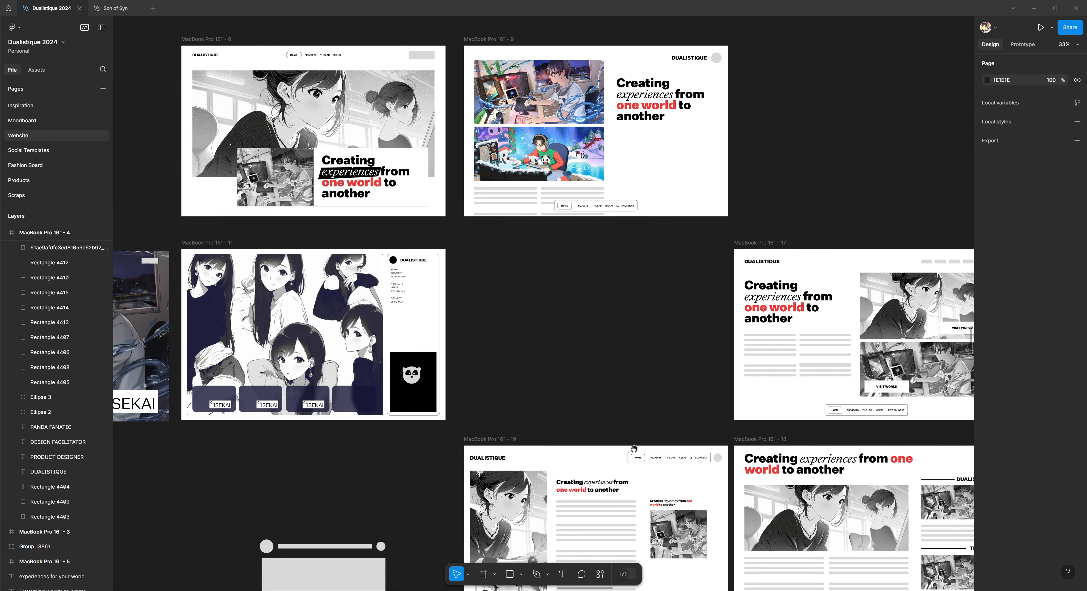
left_click_drag(634, 447, 706, 317)
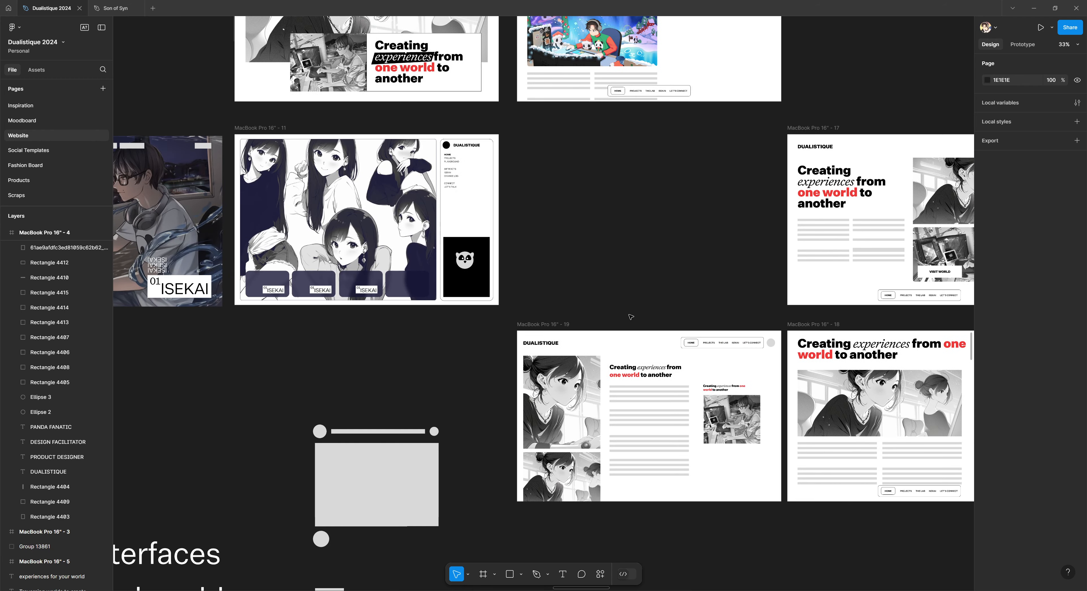
scroll(627, 304, "down", 4)
scroll(627, 304, "up", 6)
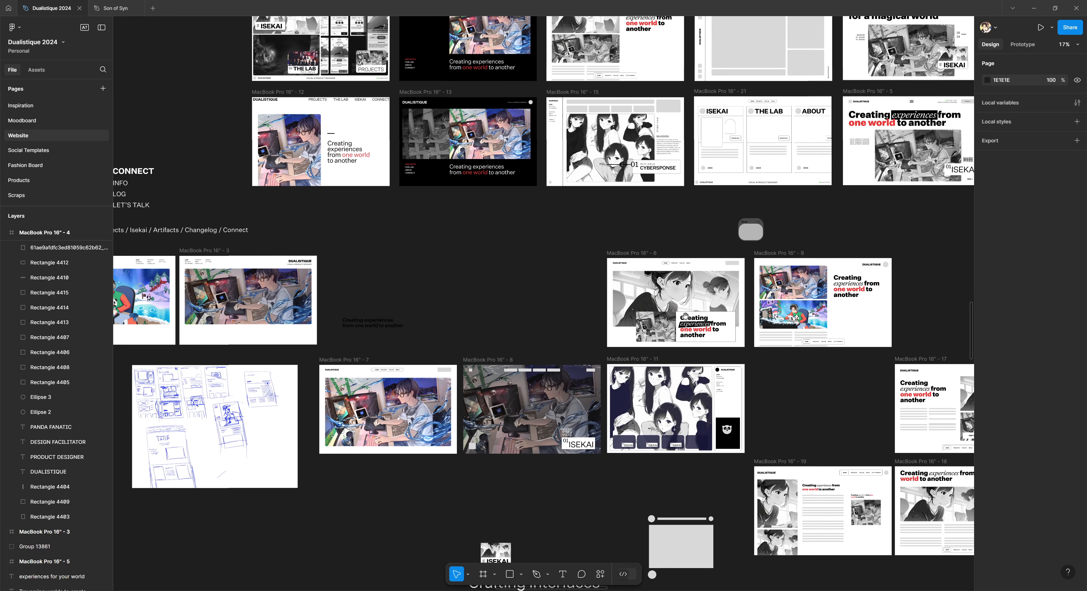
scroll(460, 405, "down", 4)
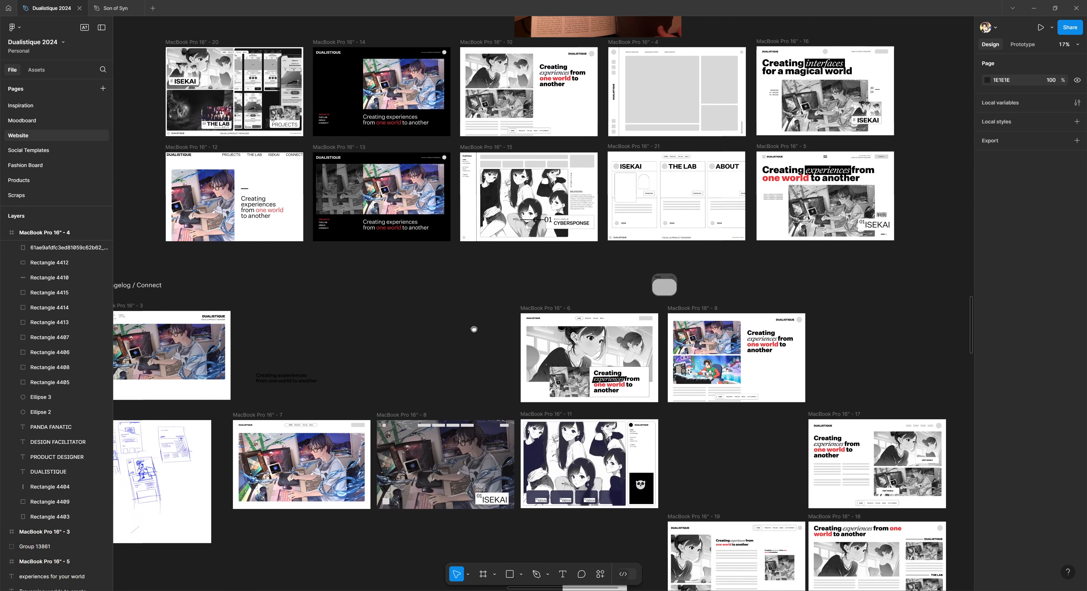
scroll(767, 370, "down", 4)
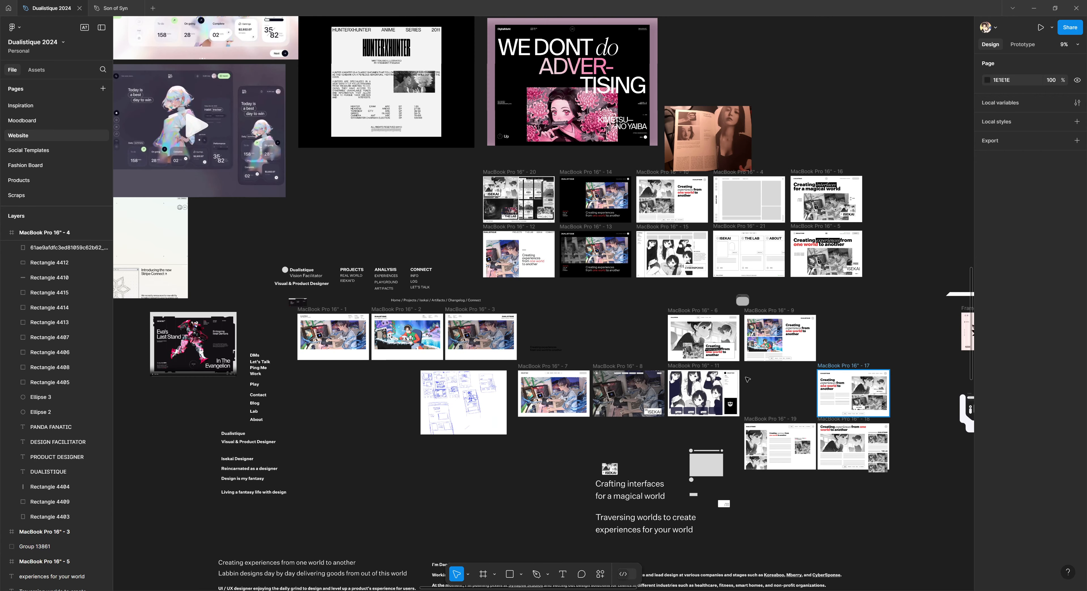
Examine the draft copy below the concepts and the second cluster of website frames, including the CYBERSPONSE, ISEKAI grid and dark hero layouts
left_click_drag(860, 329, 801, 330)
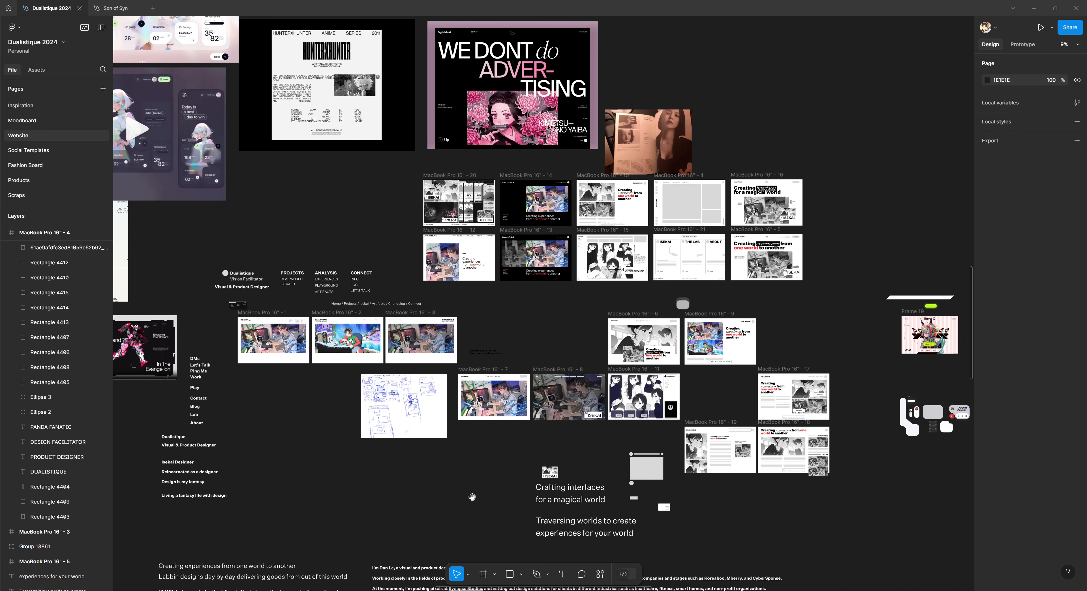
left_click_drag(444, 509, 407, 328)
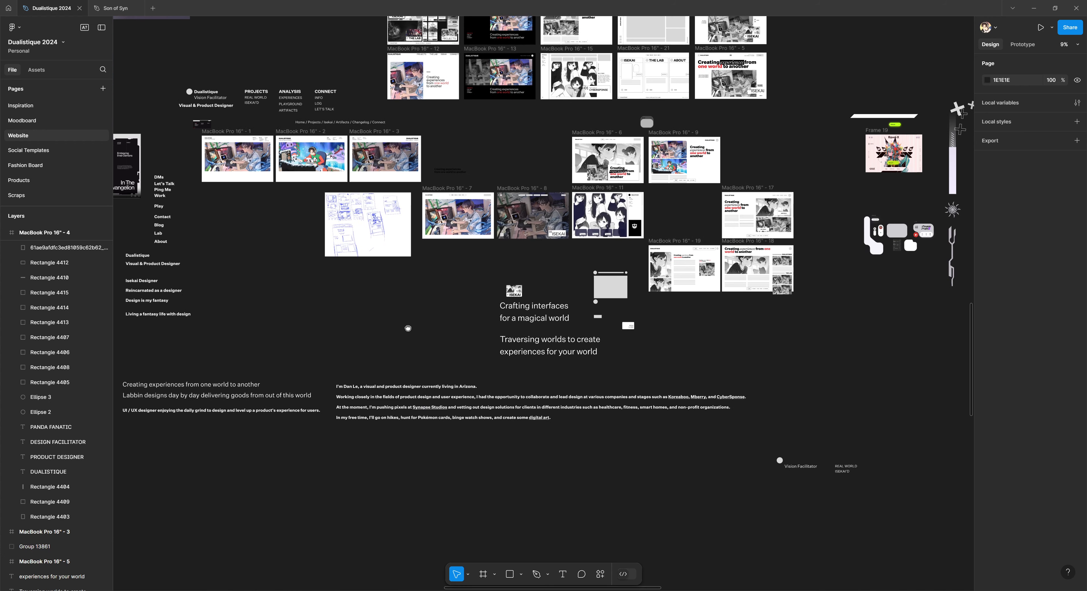
left_click_drag(413, 397, 414, 276)
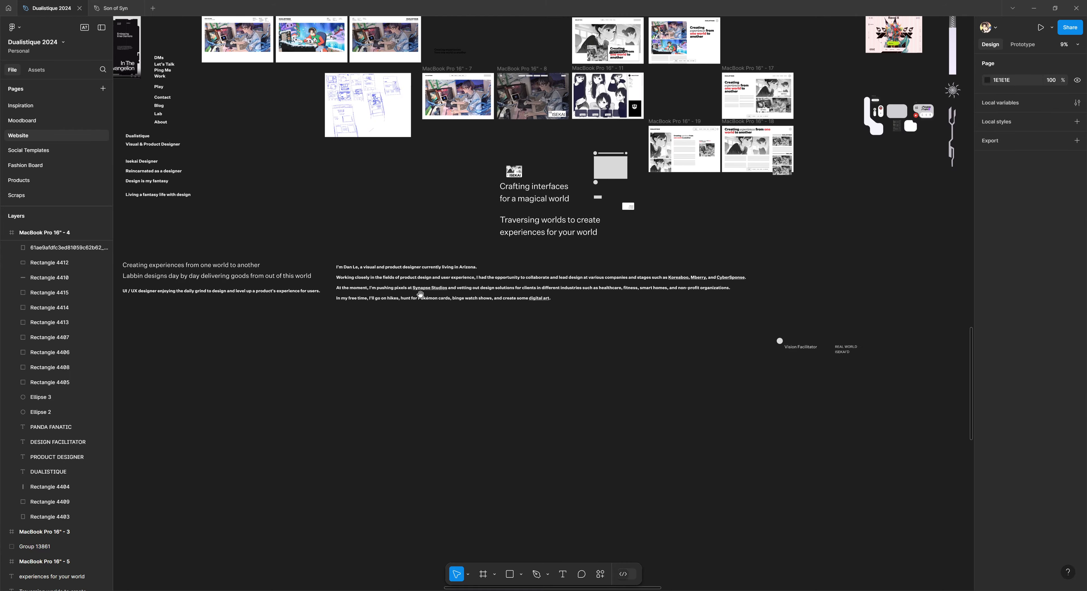
scroll(449, 349, "down", 2)
left_click_drag(521, 412, 512, 269)
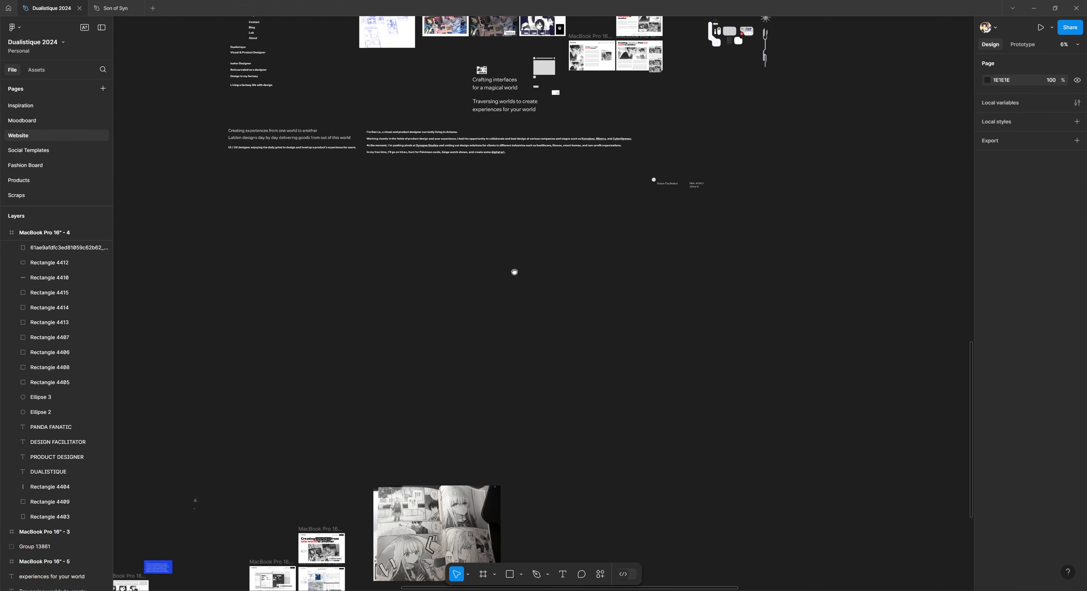
left_click_drag(452, 412, 540, 225)
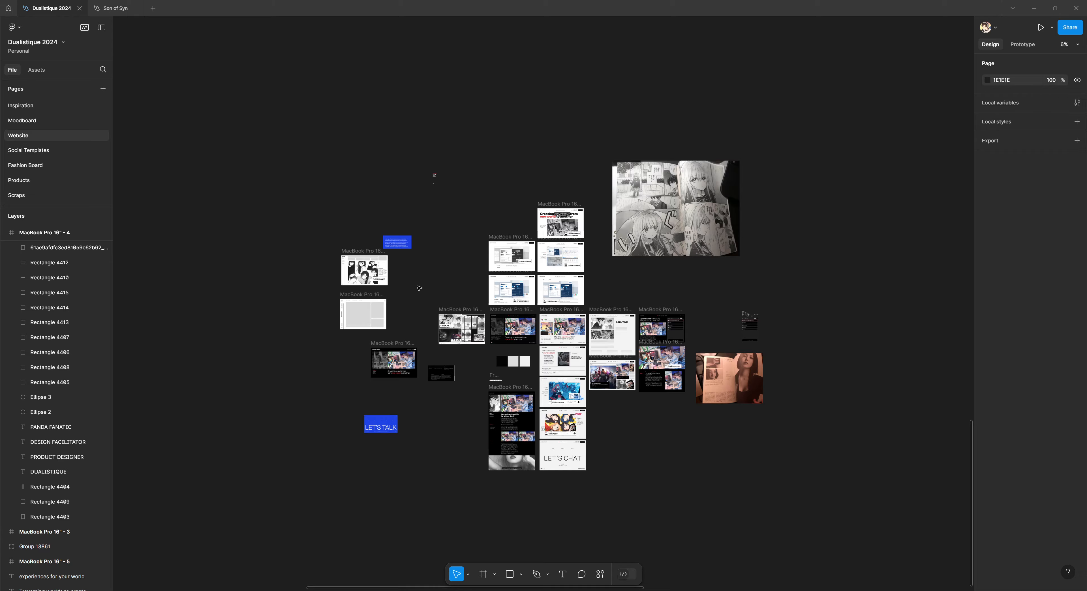
scroll(458, 282, "up", 2)
scroll(458, 283, "up", 4)
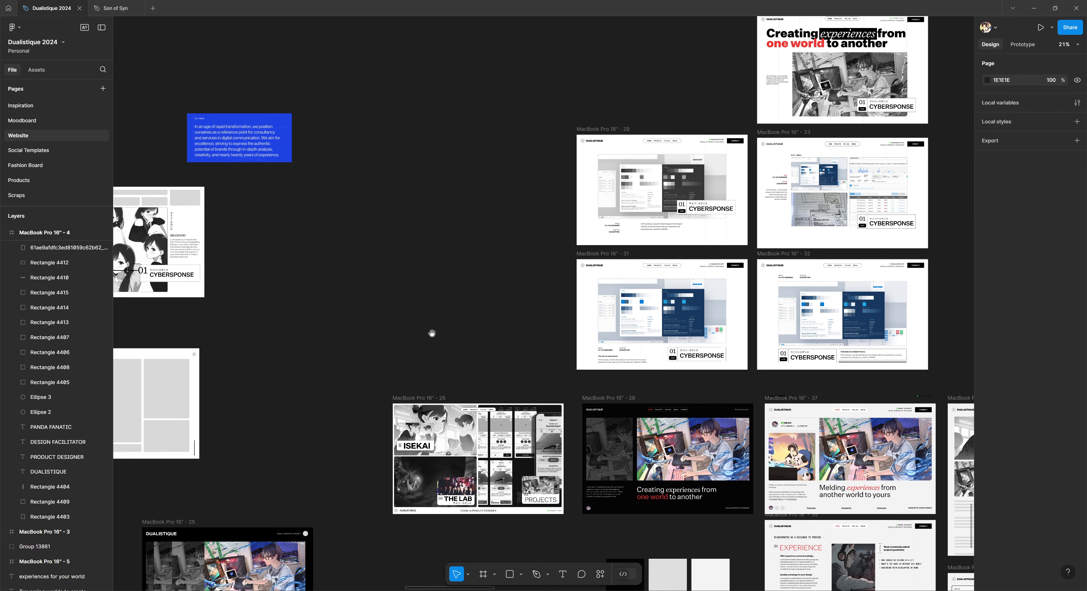
left_click_drag(432, 333, 585, 246)
scroll(529, 235, "down", 1)
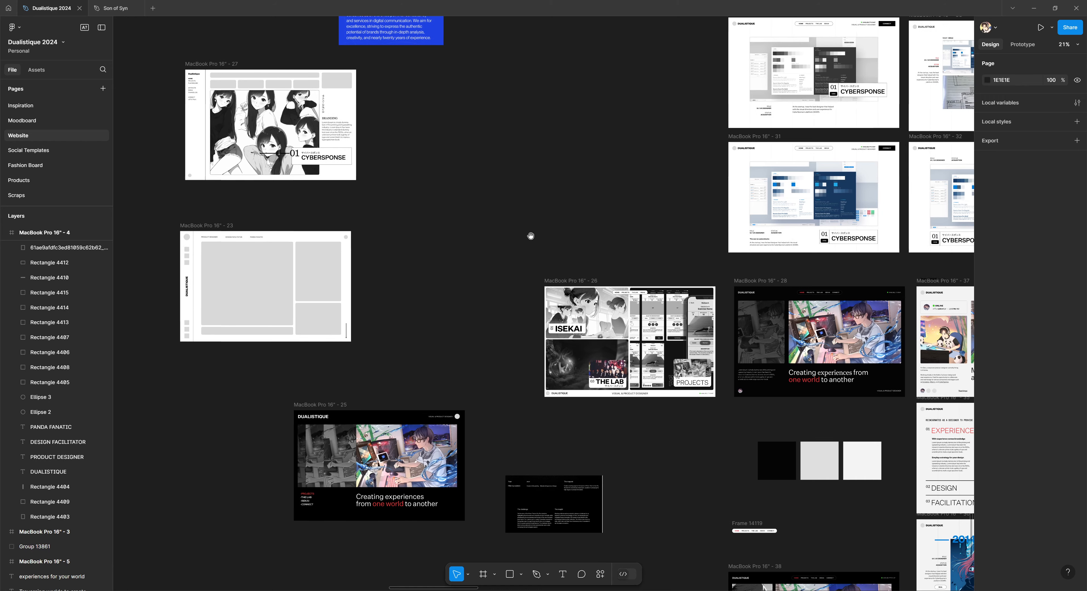
scroll(559, 279, "up", 4)
scroll(559, 279, "down", 3)
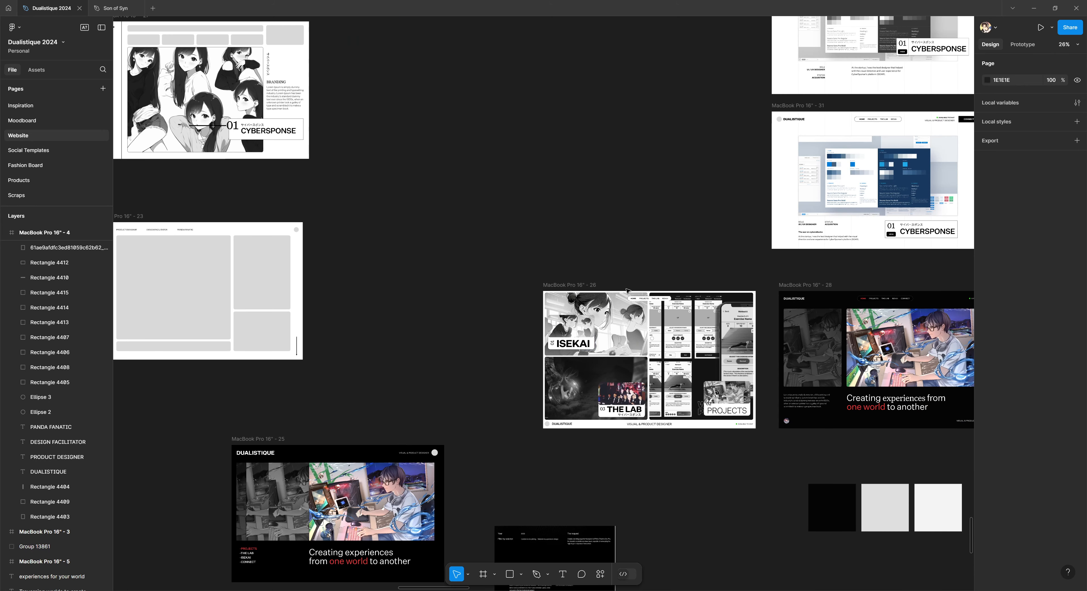
left_click_drag(427, 344, 473, 312)
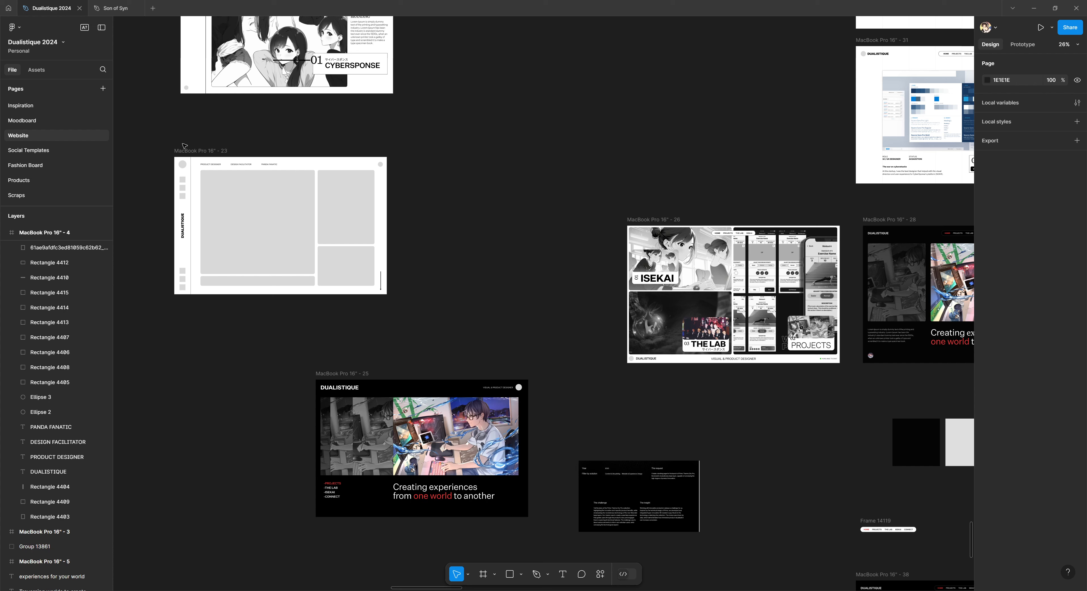
Arrange the grey wireframe under the illustrated CYBERSPONSE frame, with the ISEKAI grid beside it and the dark hero frame directly below the grid
mouse_move(188, 152)
left_mouse_down()
mouse_move(202, 149)
mouse_move(195, 139)
left_mouse_up()
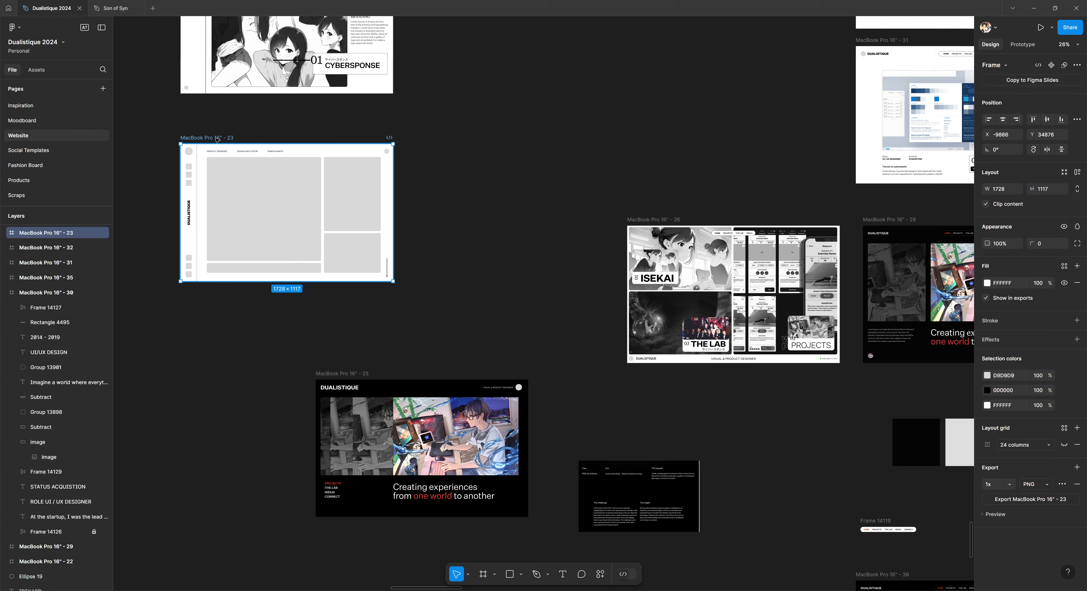
left_click_drag(645, 223, 435, 141)
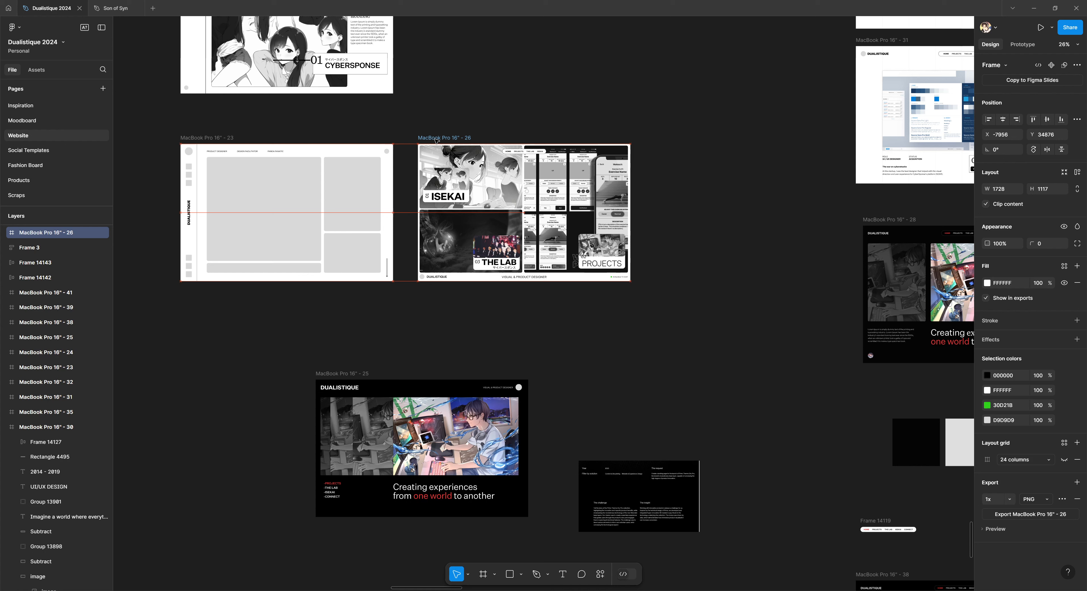
left_click_drag(338, 371, 441, 301)
left_click(716, 316)
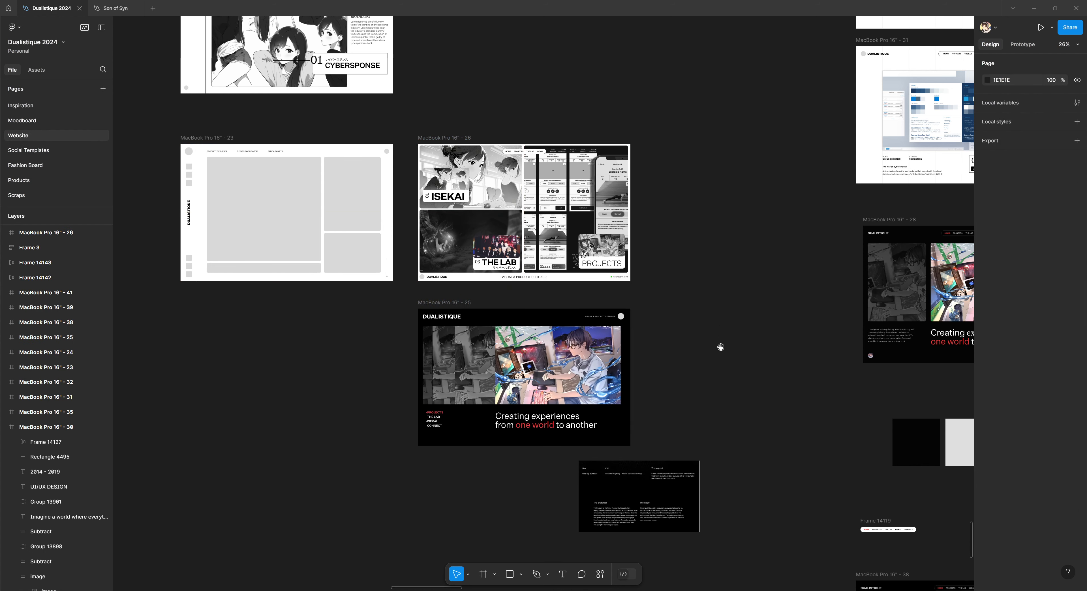
Move the ISEKAI grid frame further right along the grey wireframe's row, to X -6460
left_click_drag(717, 347, 487, 347)
scroll(372, 312, "down", 5)
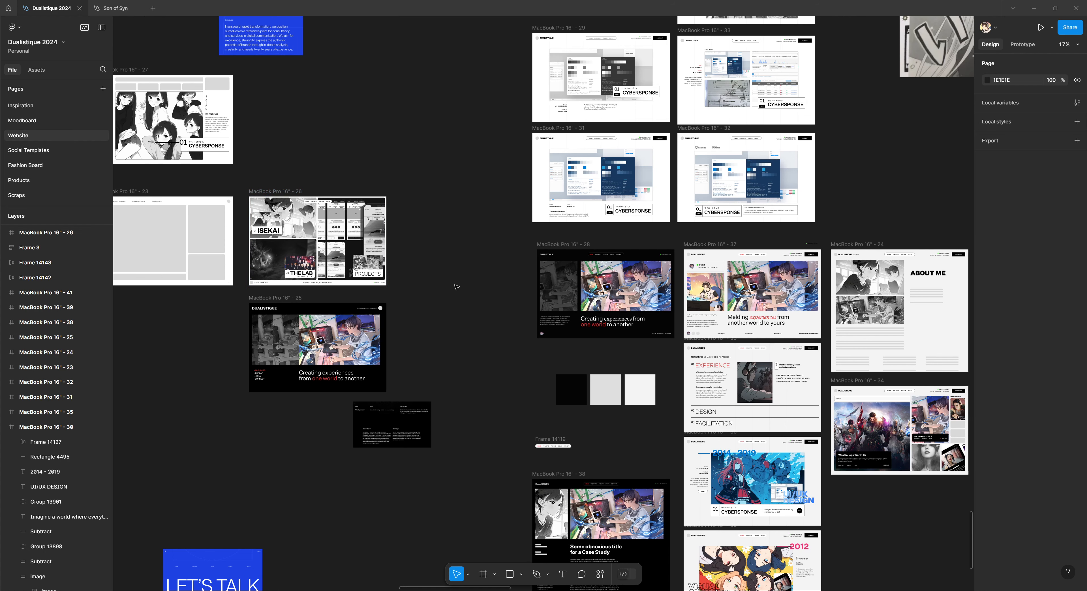
left_click_drag(464, 388, 497, 400)
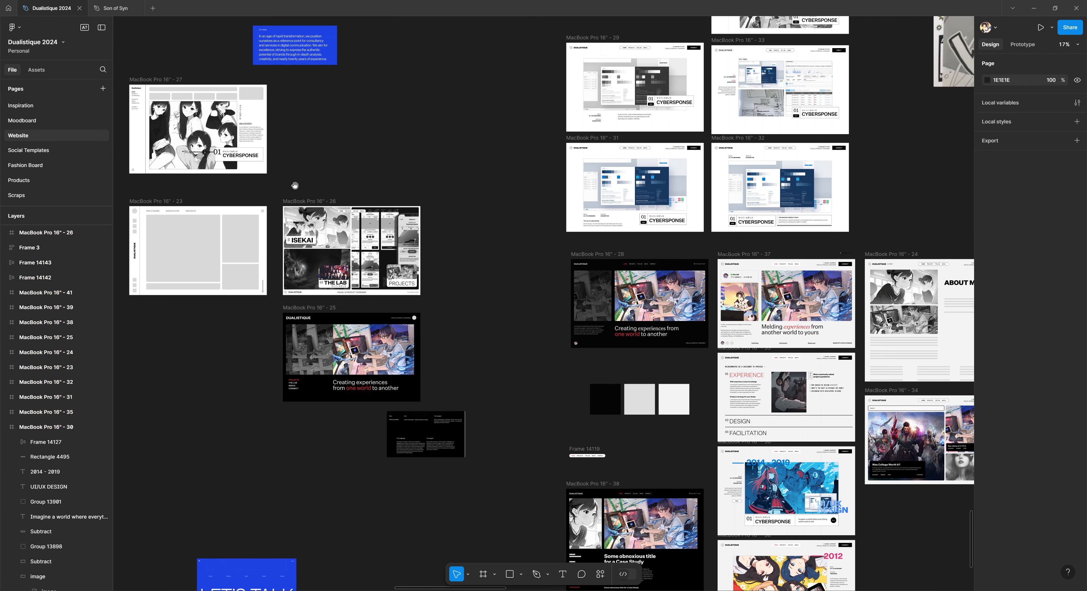
left_click_drag(316, 201, 436, 202)
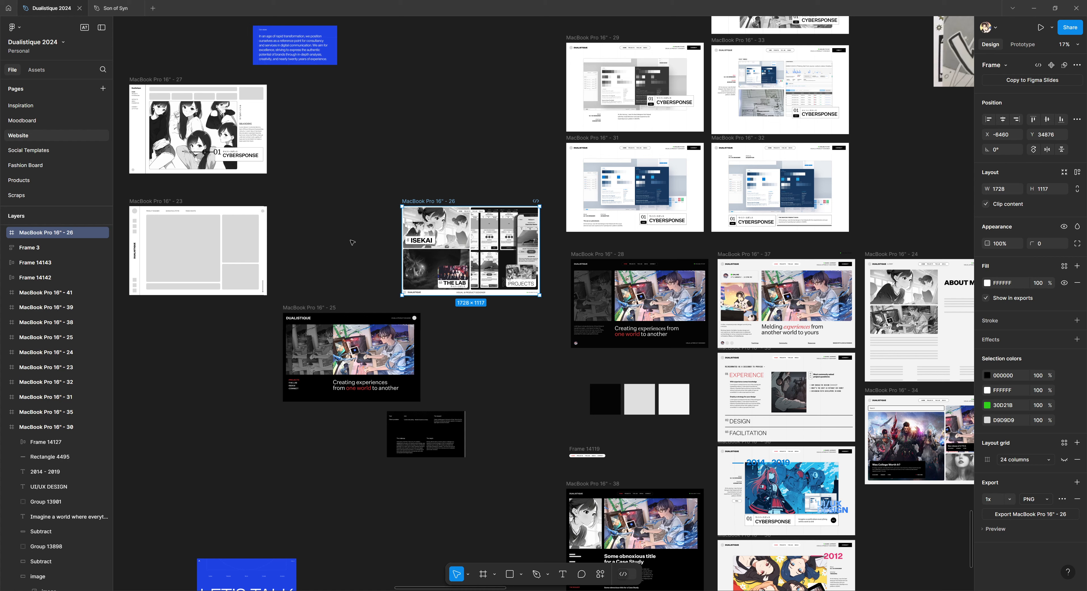
left_click(352, 243)
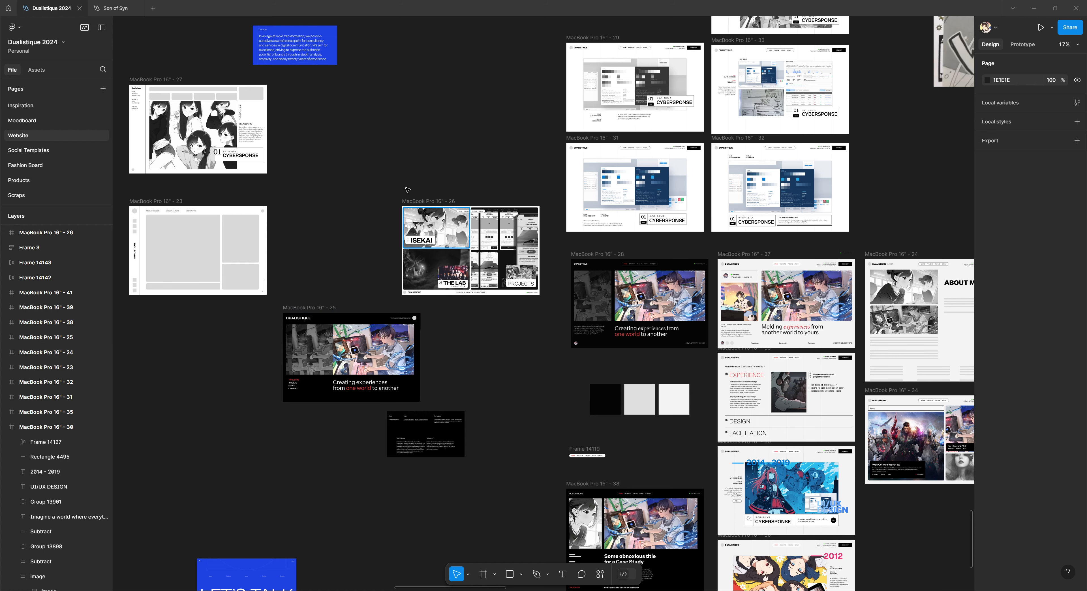
Inspect the logo and navigation menu layers in the header of the large-headline CYBERSPONSE frame, MacBook Pro 16" - 22
left_click_drag(509, 330, 420, 444)
left_click_drag(592, 270, 434, 231)
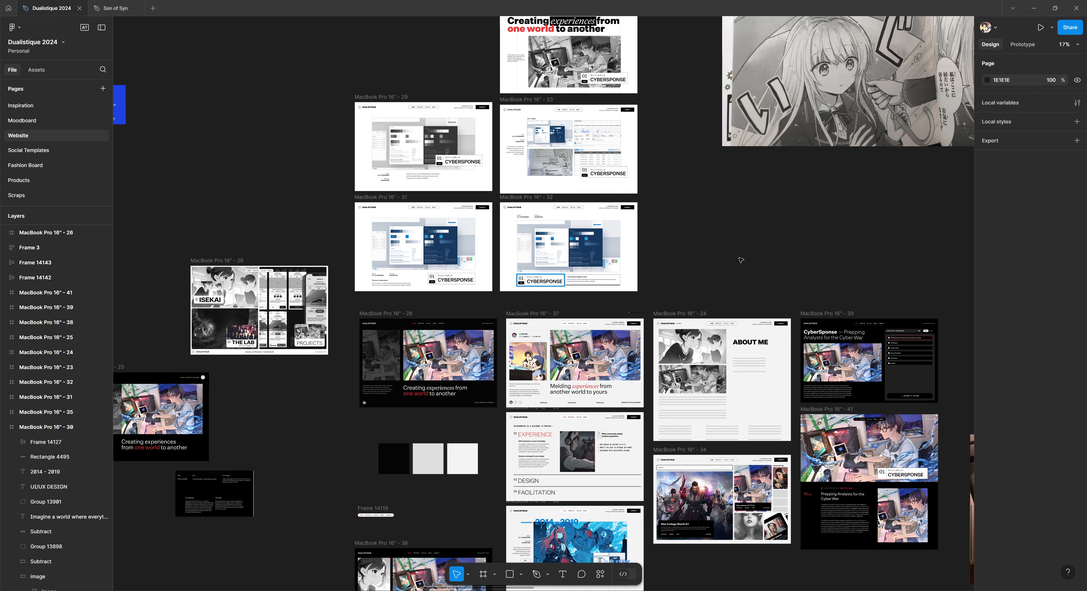
scroll(508, 115, "up", 5)
scroll(422, 274, "up", 5, "ctrl")
scroll(452, 266, "up", 3, "ctrl")
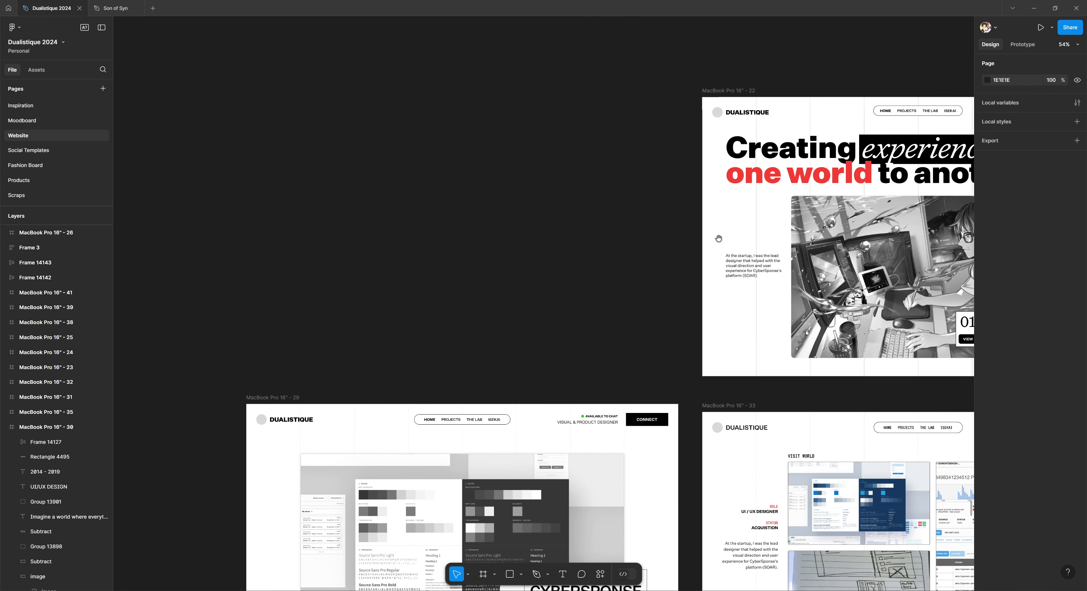
scroll(354, 308, "right", 5)
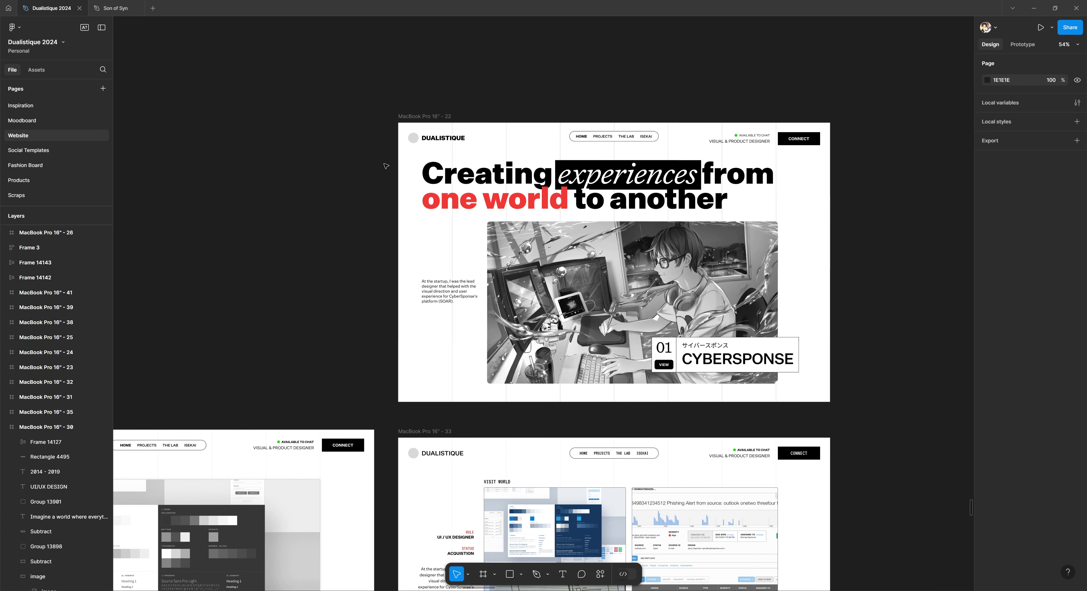
left_click(467, 137)
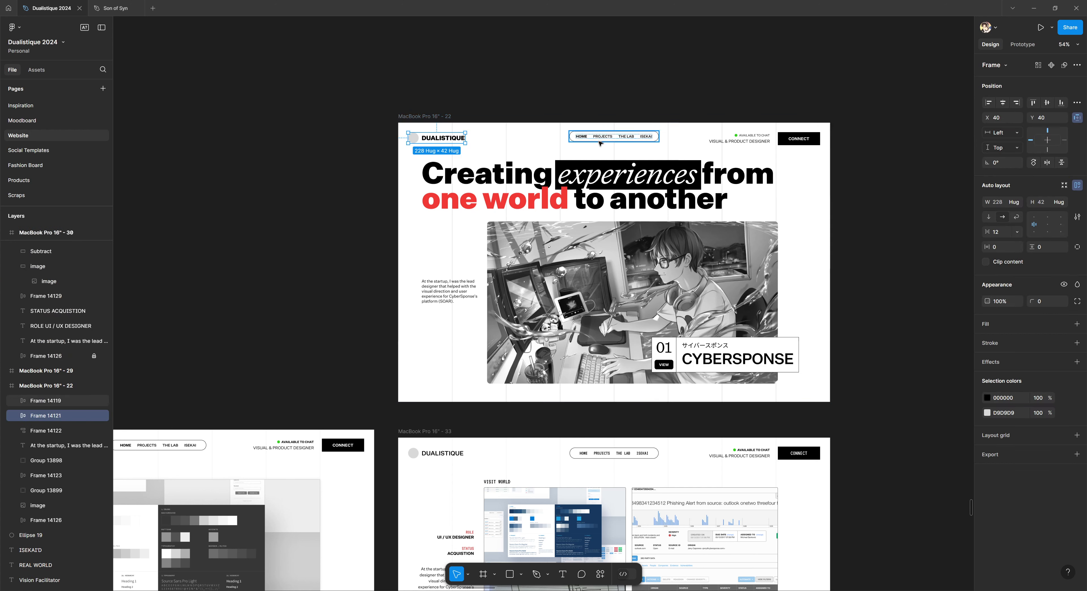
key("shift+Tab")
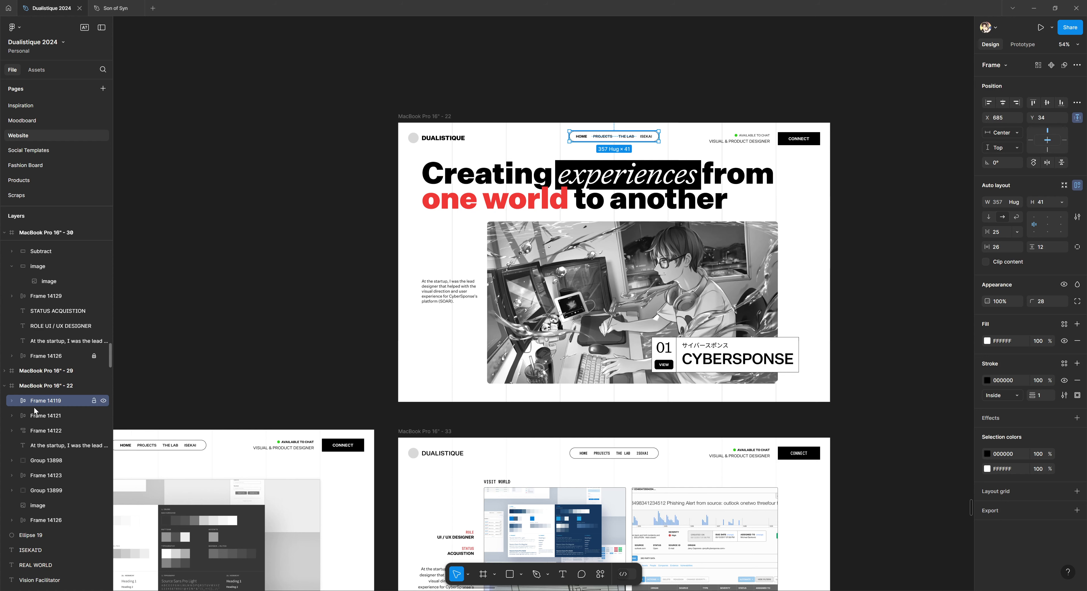
double_click(42, 406)
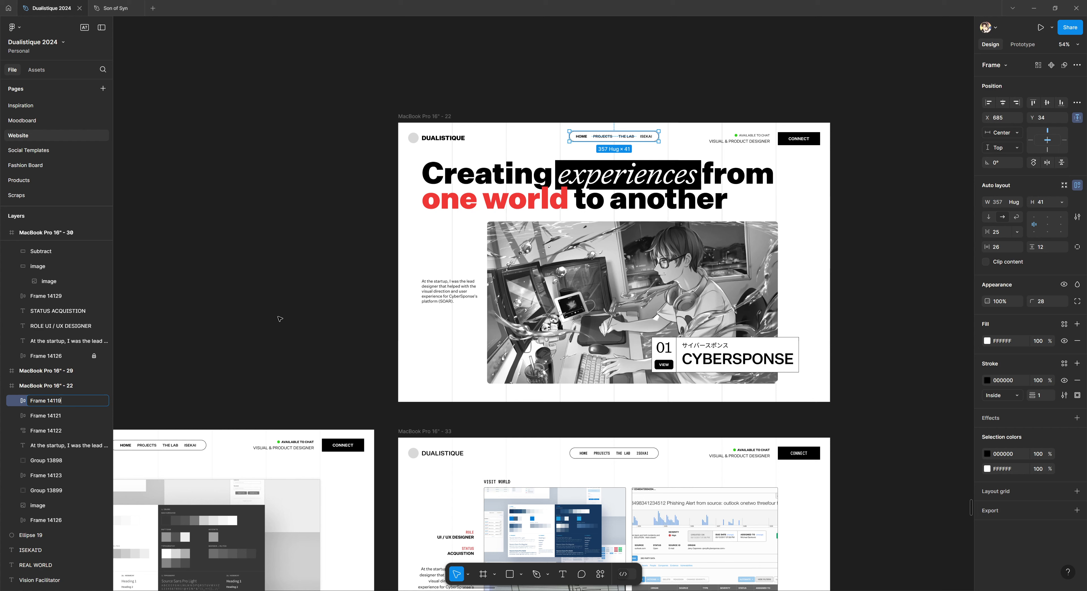
left_click(284, 316)
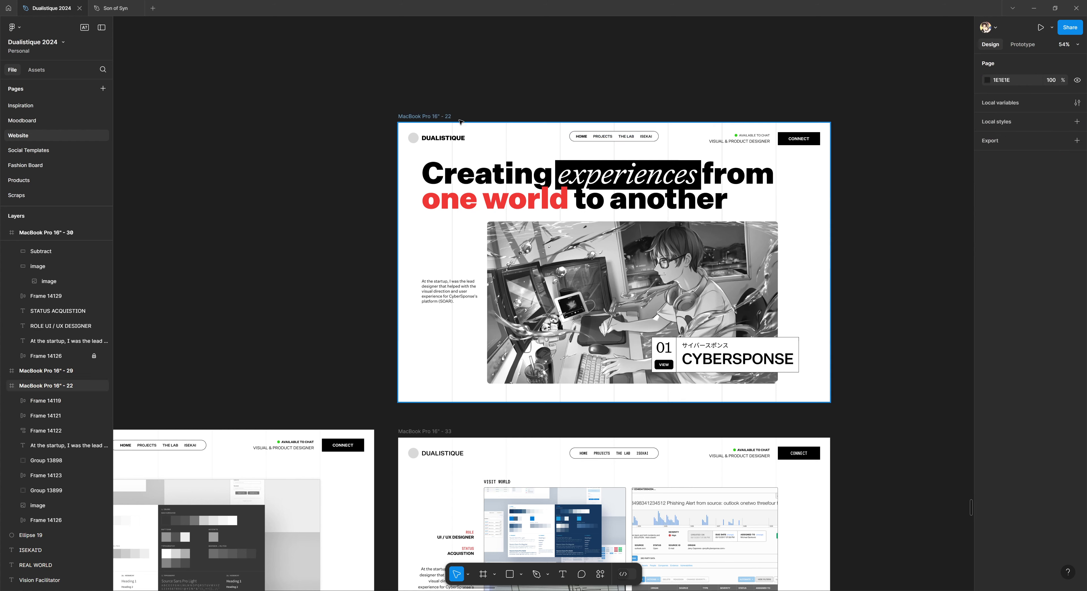
Rename the layer of the DUALISTIQUE logo in the large-headline frame's header as Brand
left_click(598, 142)
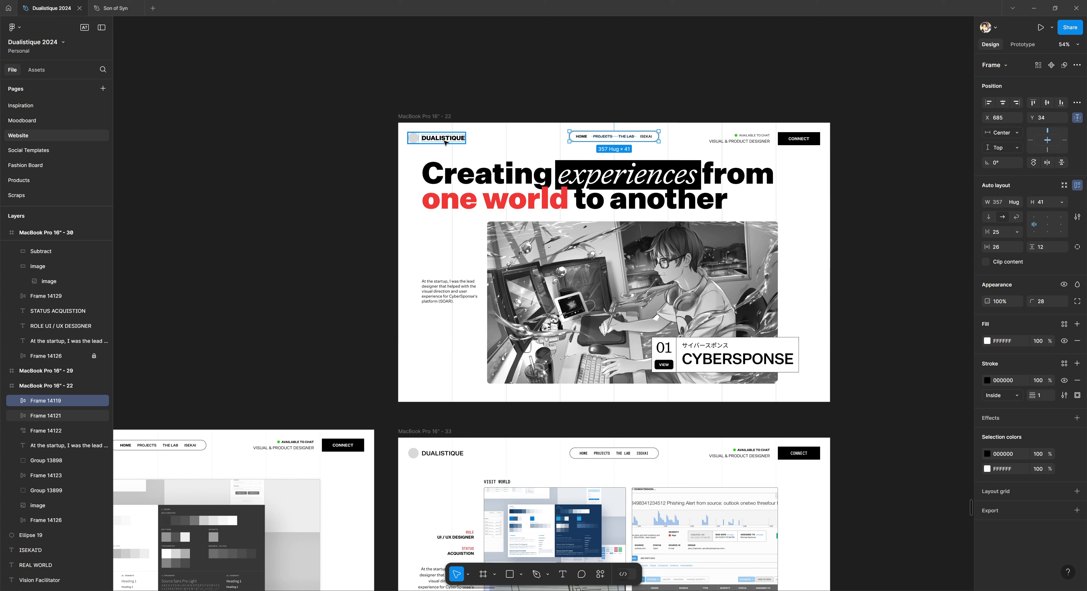
left_click(444, 141)
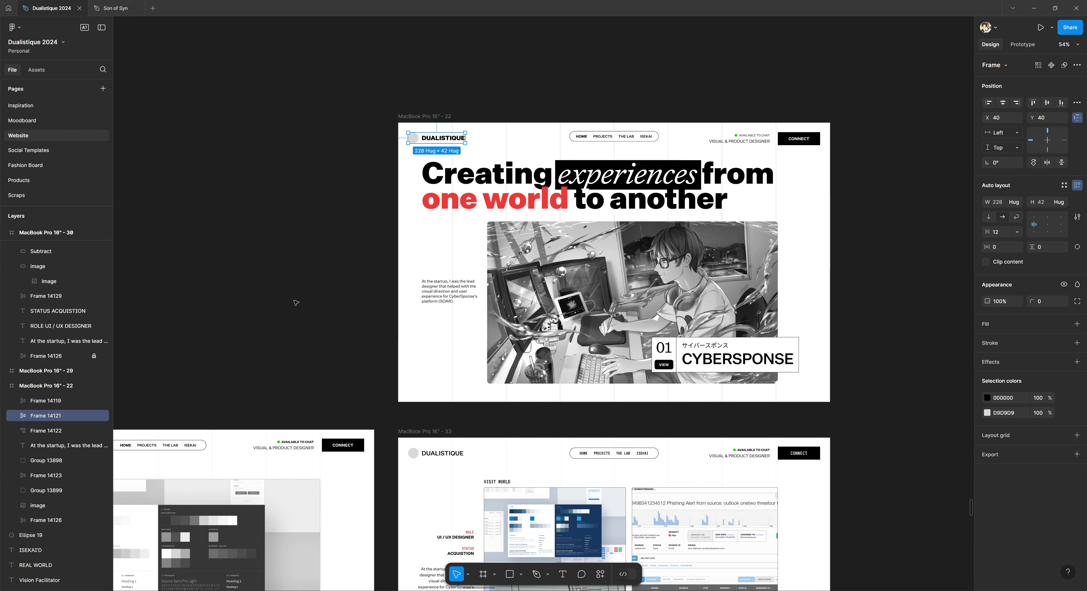
double_click(46, 415)
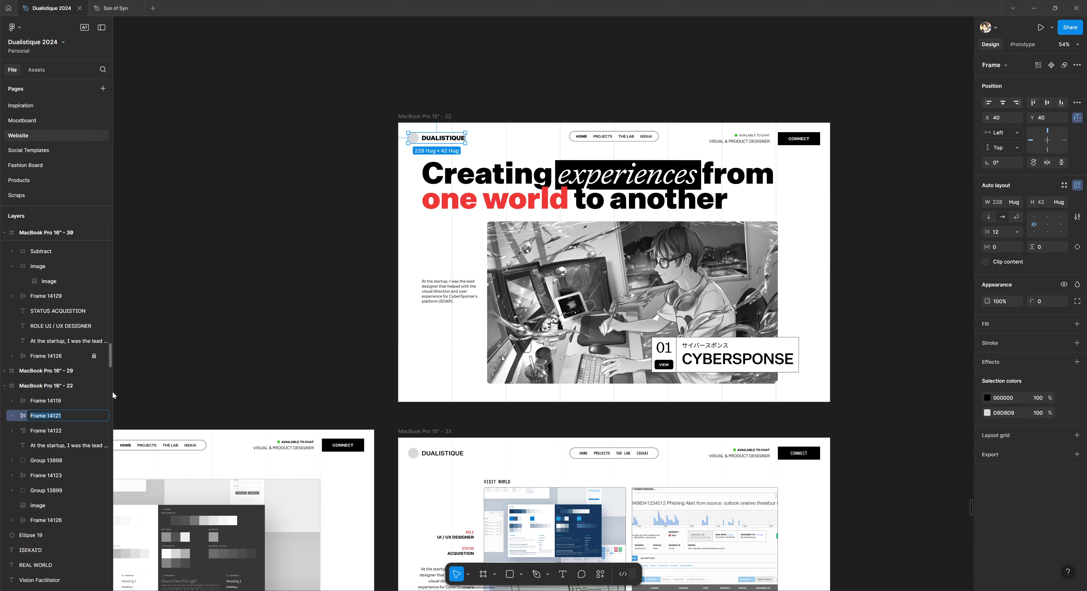
type("Brand")
key("Return")
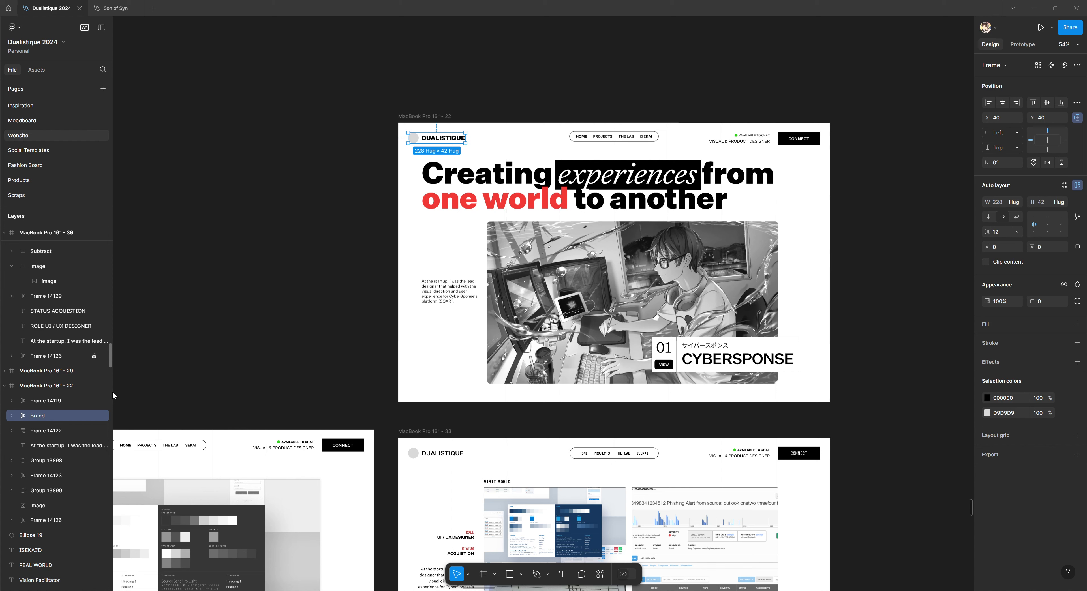
left_click(291, 274)
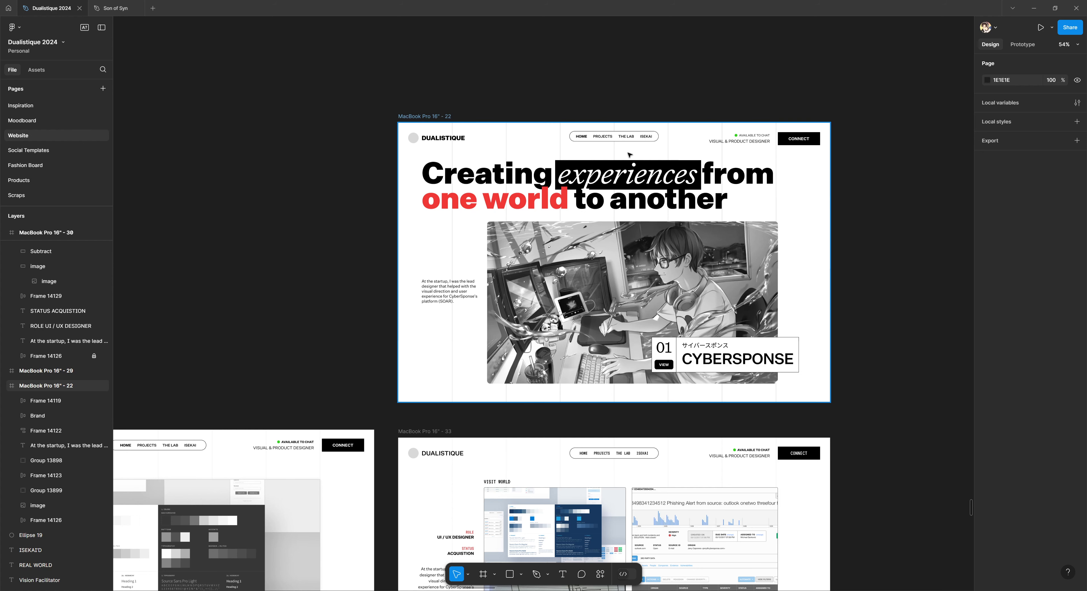
Inspect the large-headline frame's header elements in turn: the logo, navigation menu, availability text and CONNECT button
scroll(801, 254, "down", 2)
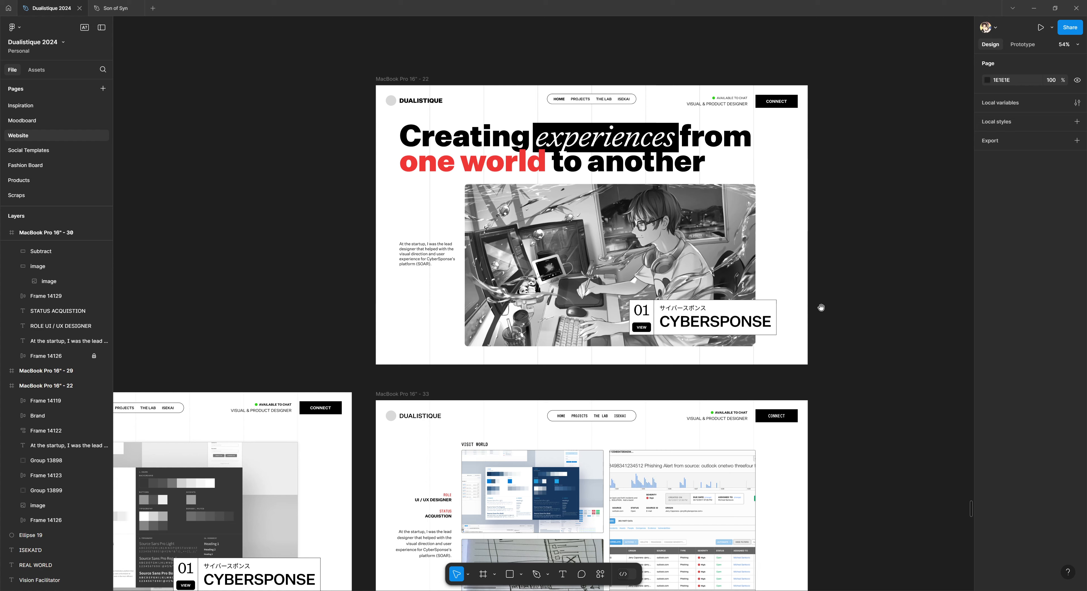
scroll(781, 253, "right", 2)
left_click(371, 122)
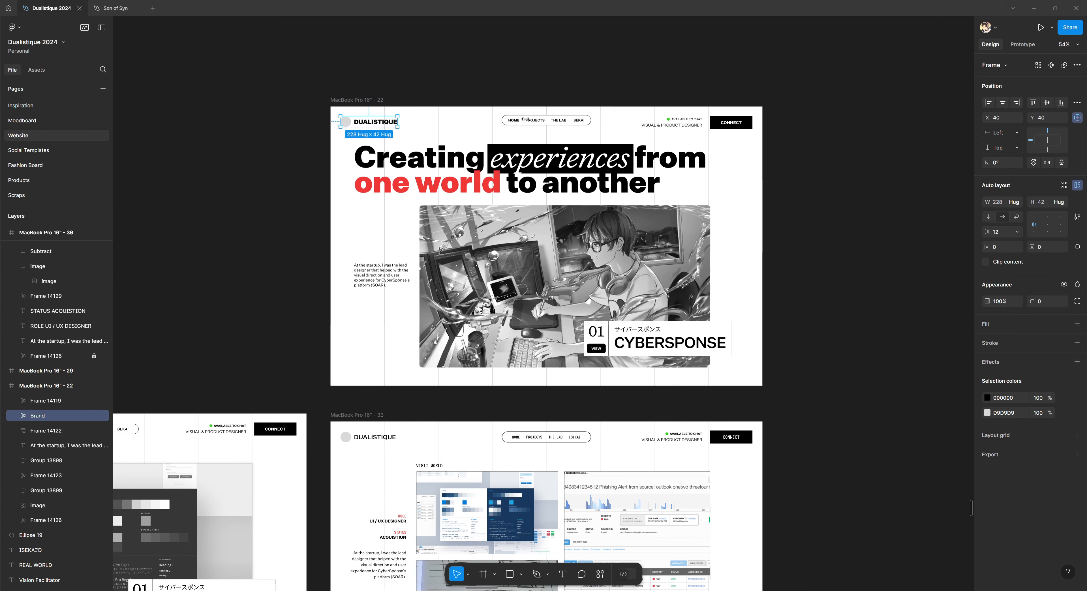
left_click(525, 120)
left_click(684, 123)
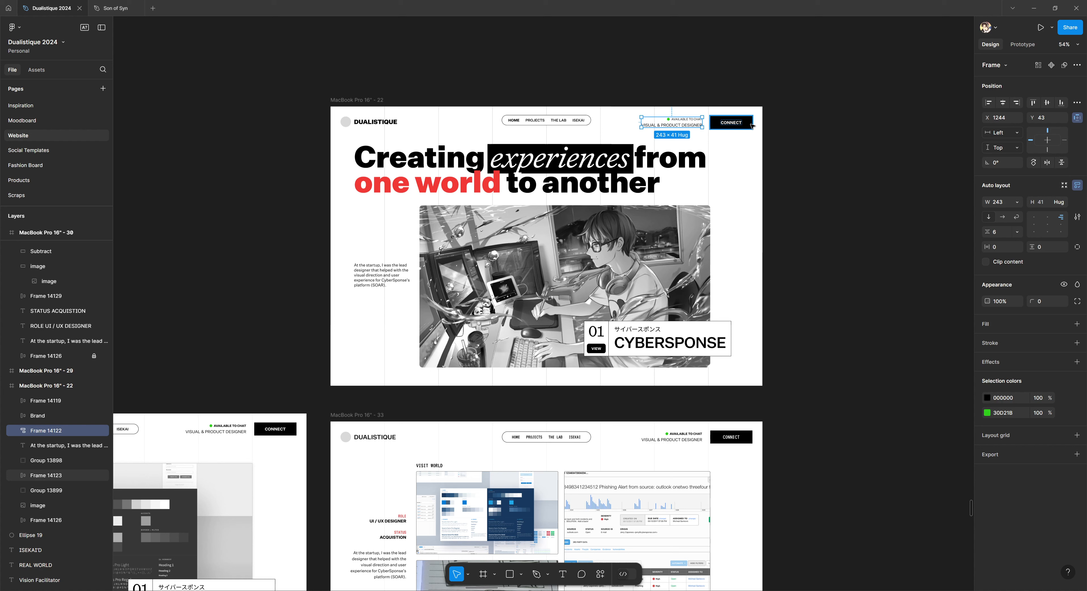
left_click(731, 123)
left_click(308, 276)
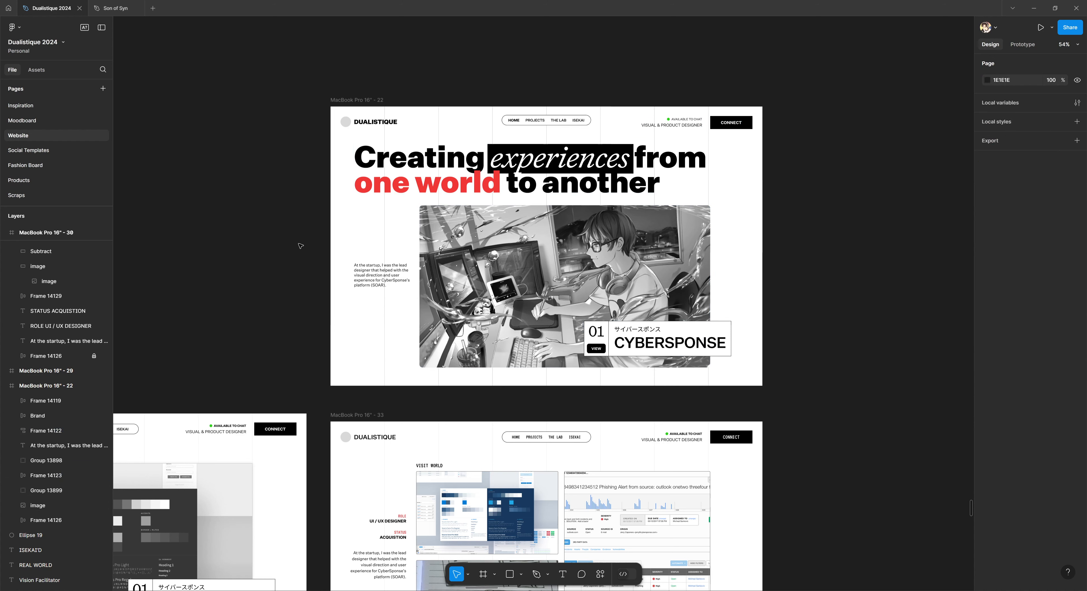
Inspect the ROLE and STATUS text blocks below the greyscale CYBERSPONSE mockup in MacBook Pro 16" - 29
scroll(279, 255, "down", 6)
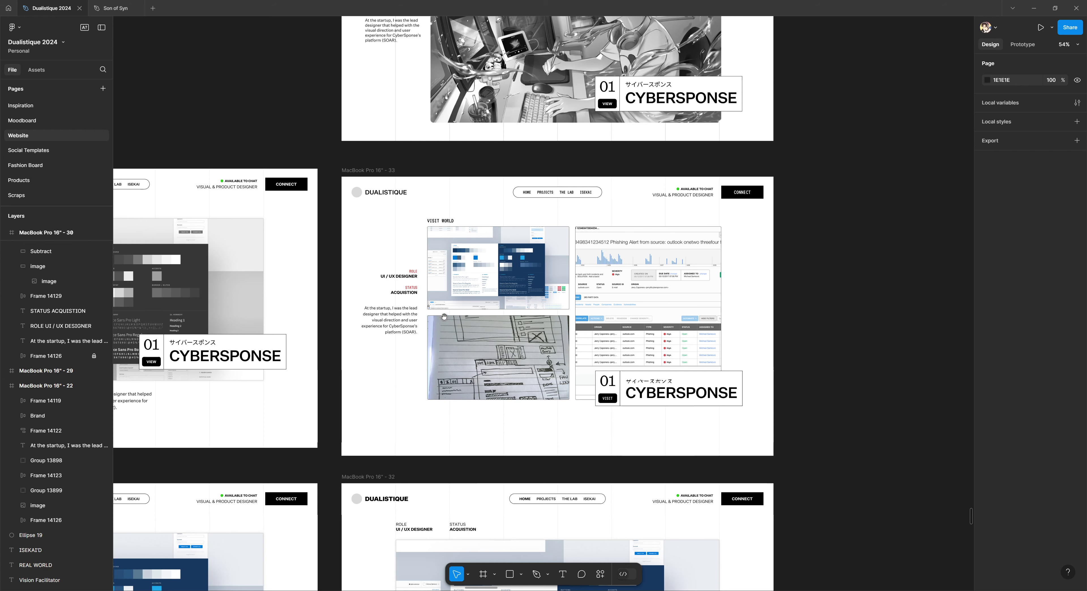
scroll(542, 328, "left", 7)
scroll(542, 328, "up", 1)
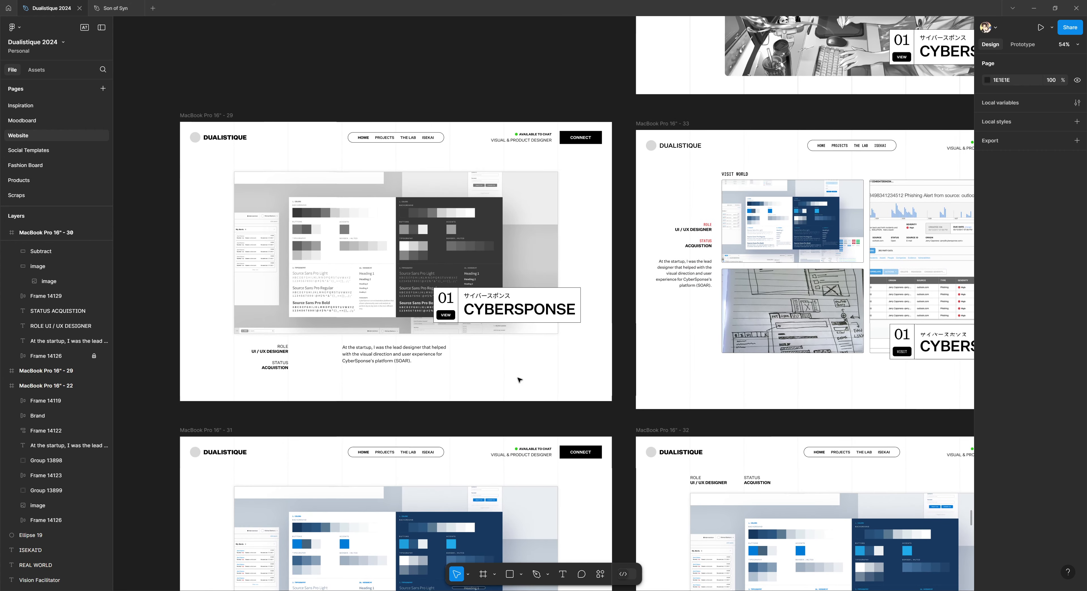
scroll(284, 363, "up", 6)
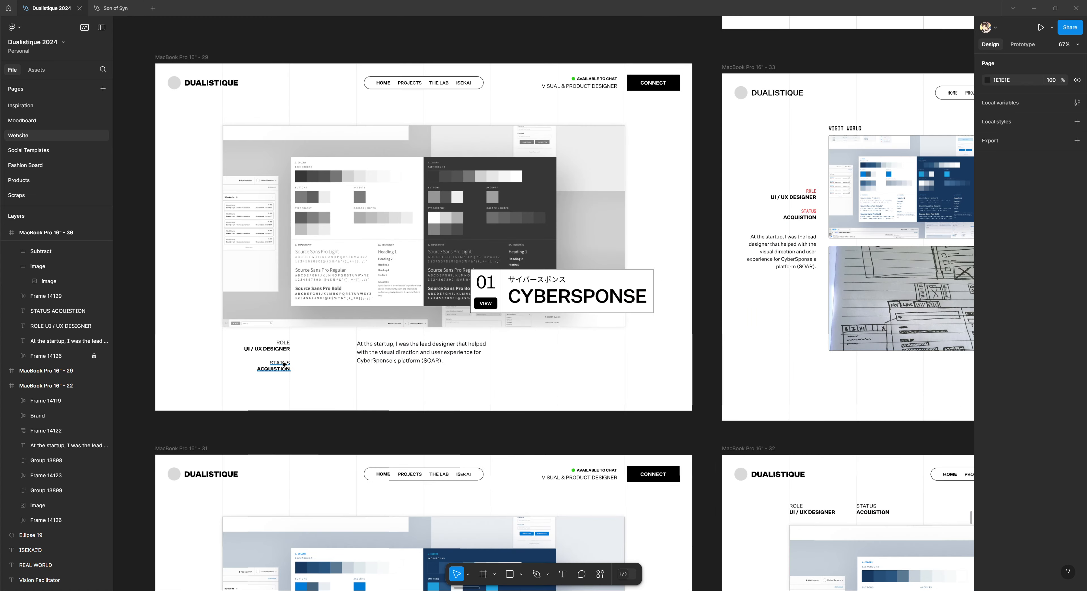
scroll(283, 363, "down", 4)
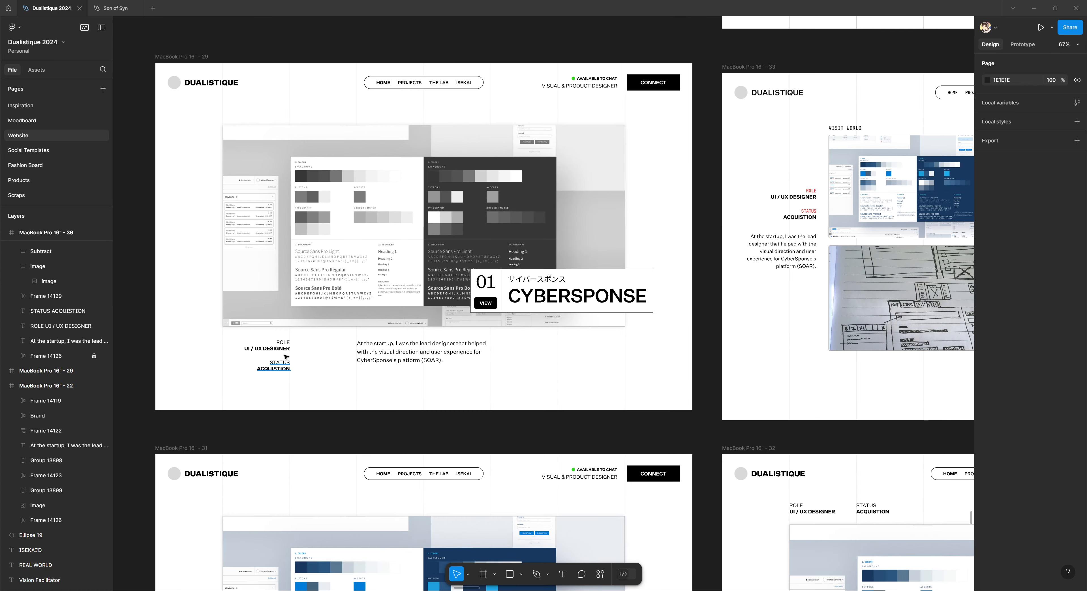
double_click(281, 350)
triple_click(281, 349)
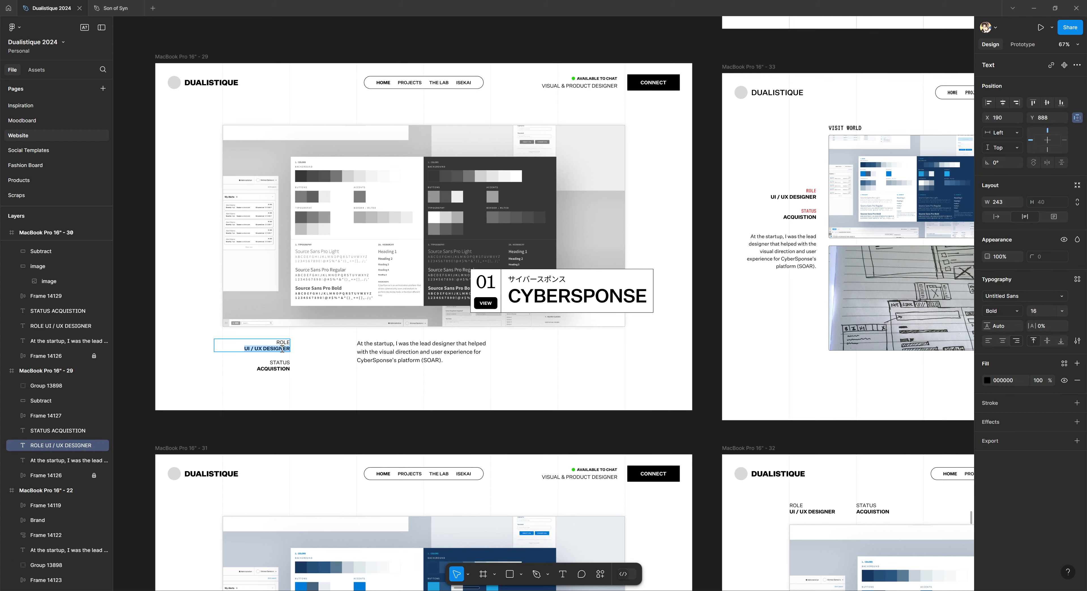
key("Escape")
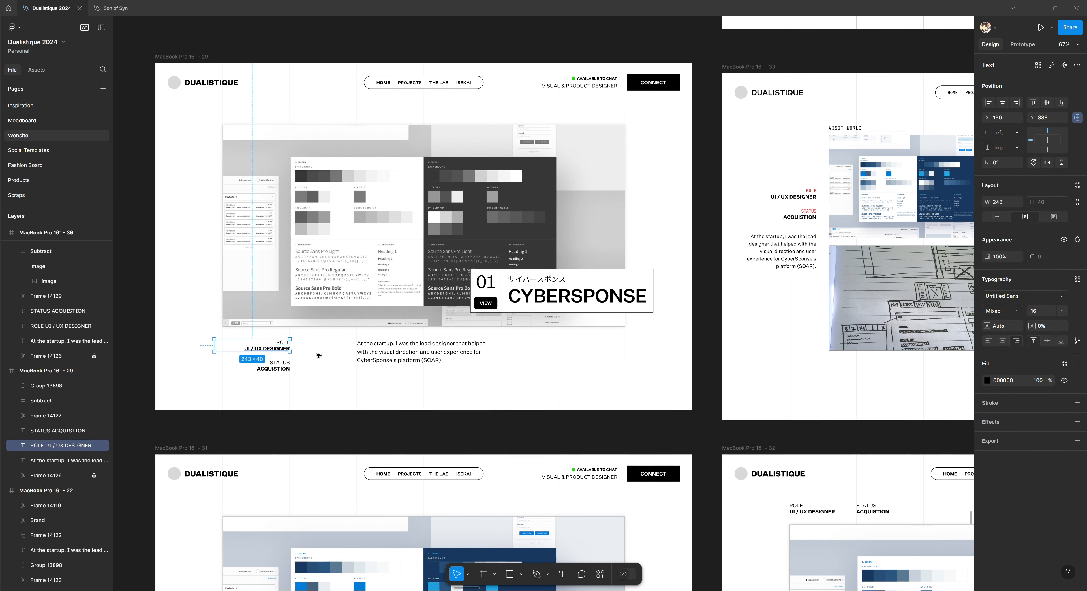
double_click(273, 369)
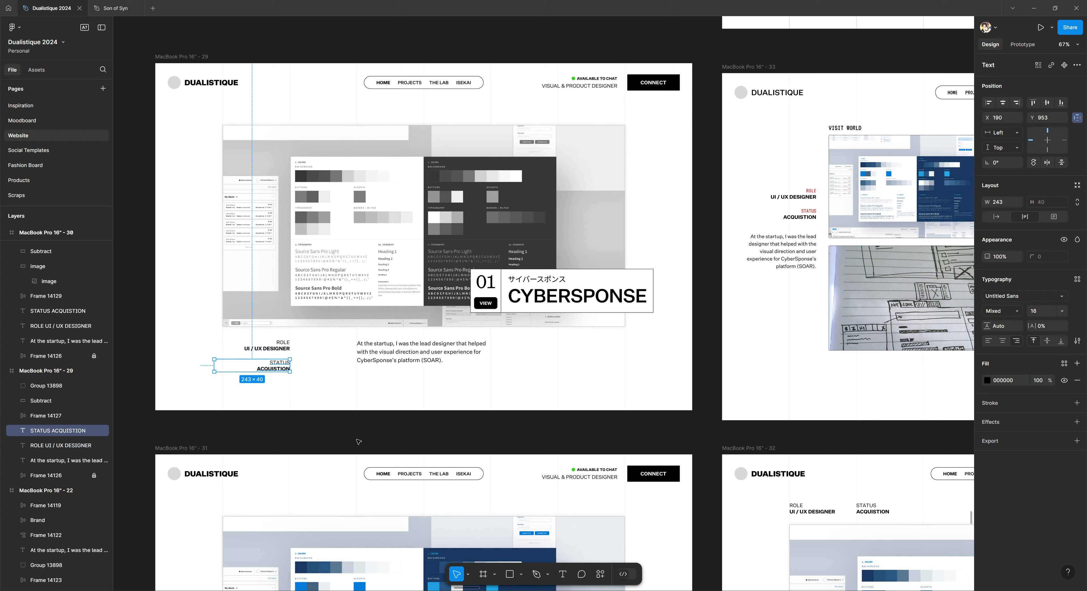
left_click(360, 425)
Compare the greyscale CYBERSPONSE layout with the blue variations in the row below and the VISIT WORLD collage layout
left_click_drag(407, 347, 356, 351)
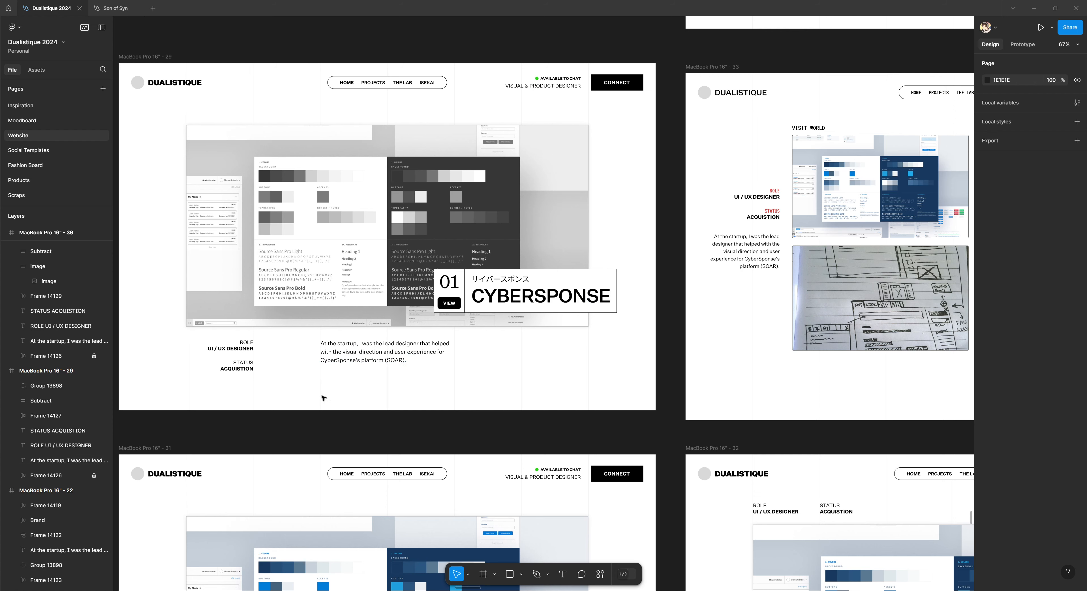
left_click_drag(439, 401, 542, 347)
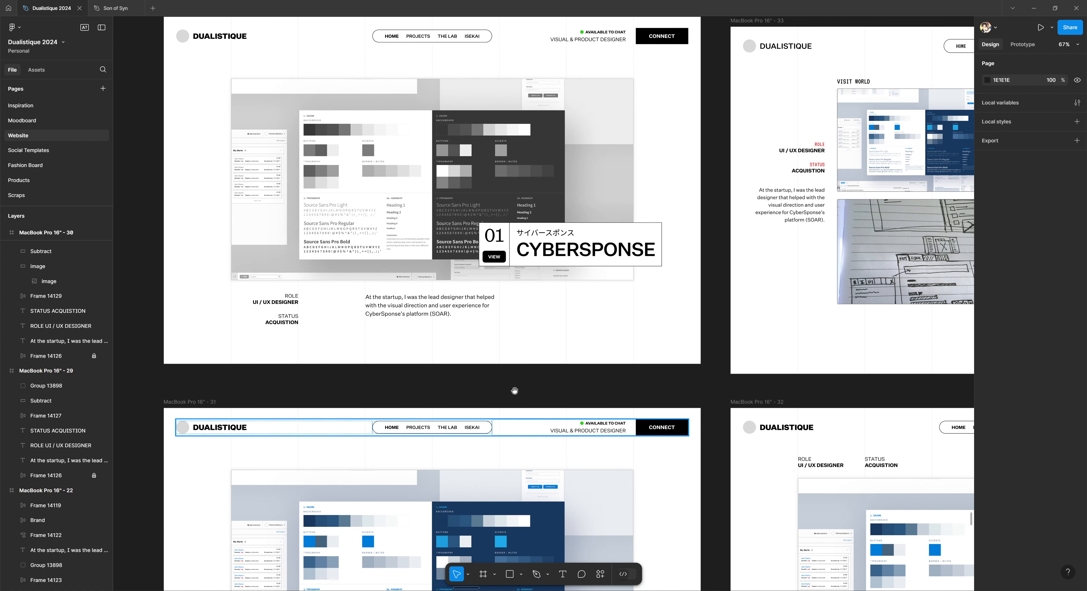
left_click_drag(514, 392, 467, 177)
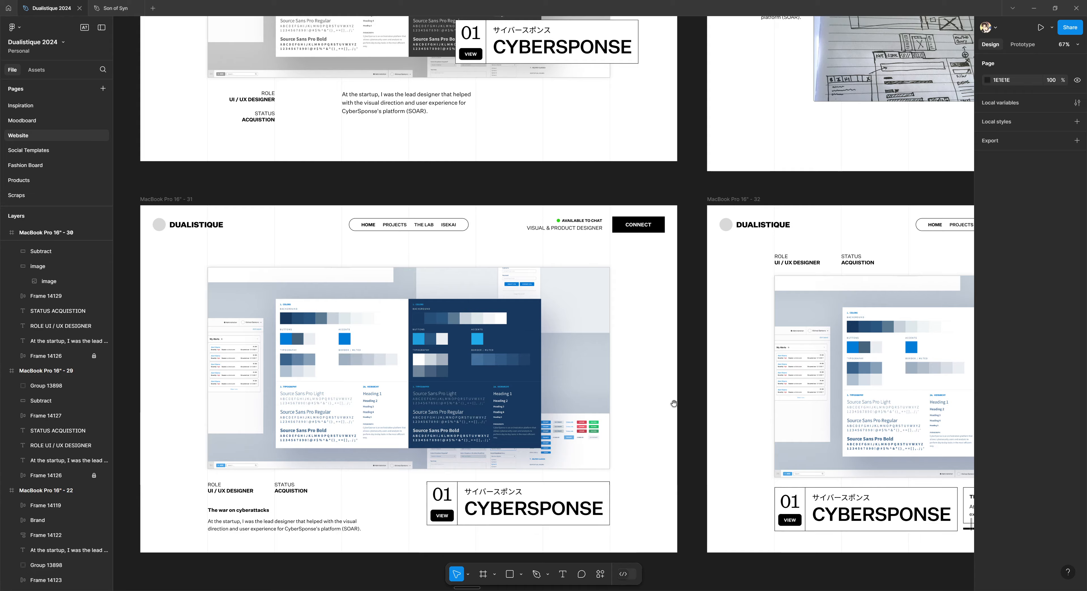
left_click_drag(891, 381, 506, 420)
scroll(564, 318, "up", 5)
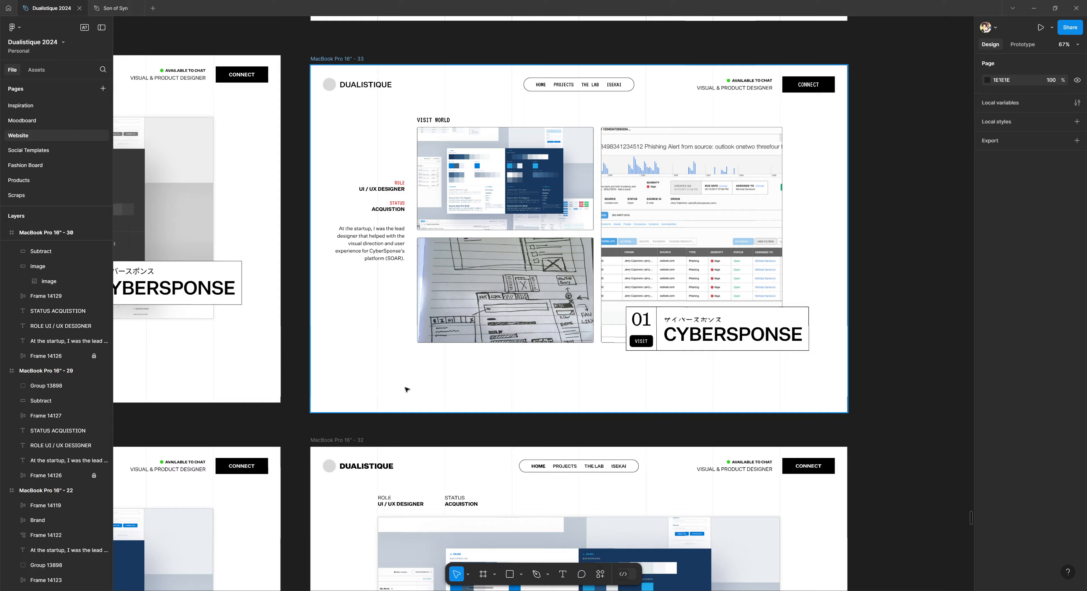
scroll(404, 393, "down", 5)
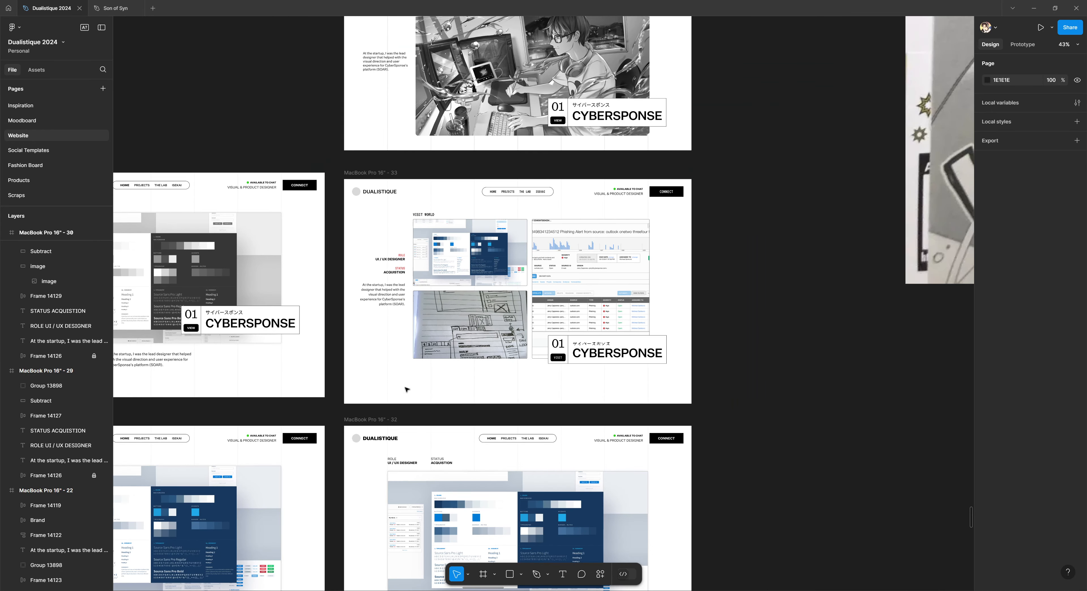
Examine the VISIT WORLD collage layout and the blue CYBERSPONSE variations in MacBook Pro 16" - 31 and MacBook Pro 16" - 32
scroll(404, 389, "down", 2)
scroll(381, 359, "up", 3)
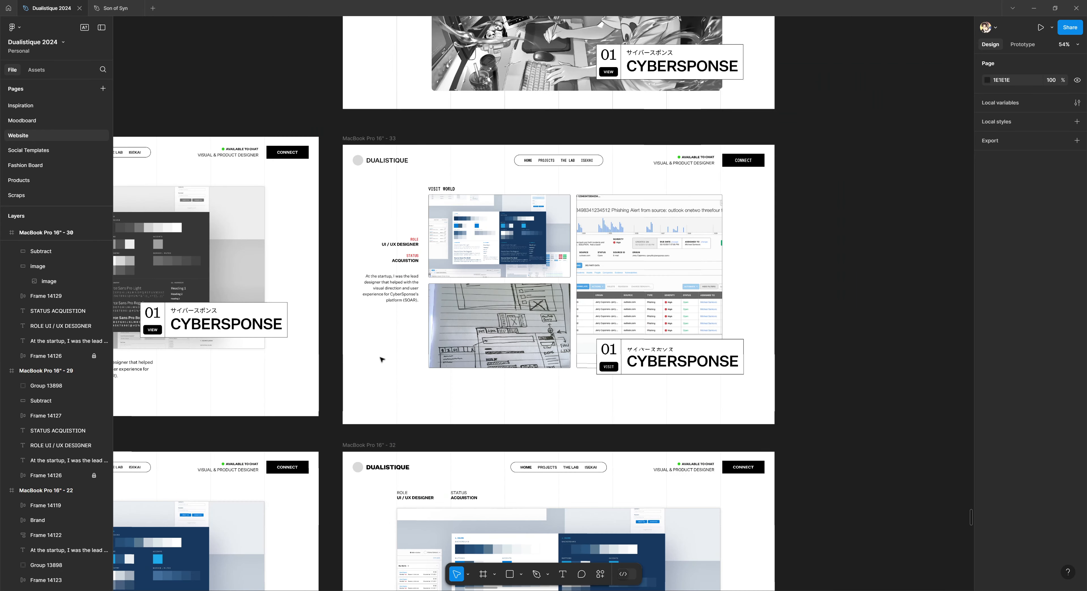
left_click_drag(452, 461, 538, 218)
left_click_drag(461, 282, 585, 343)
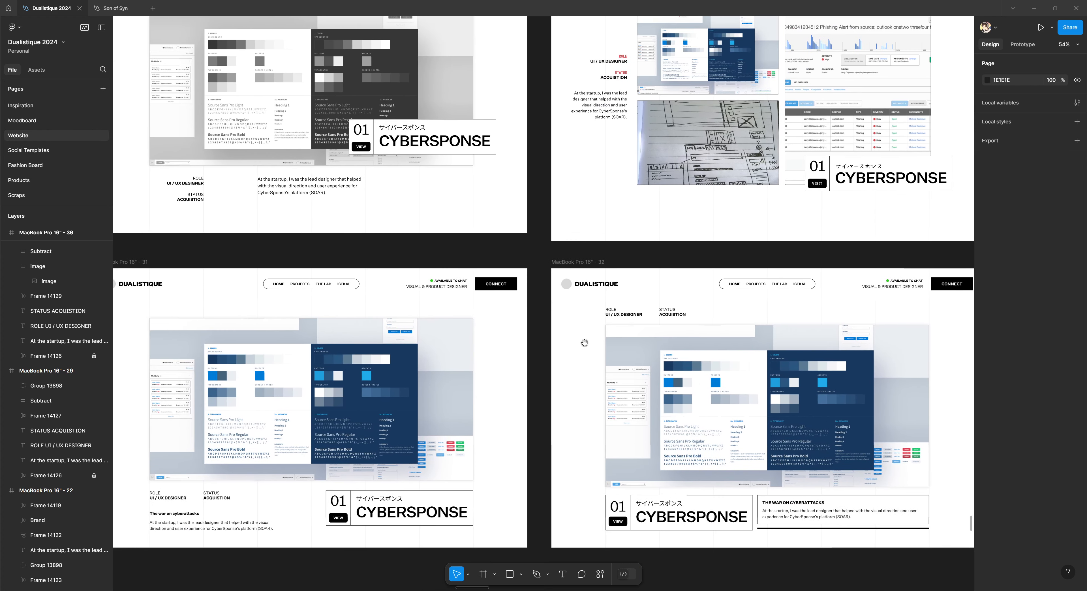
left_click_drag(544, 297, 563, 259)
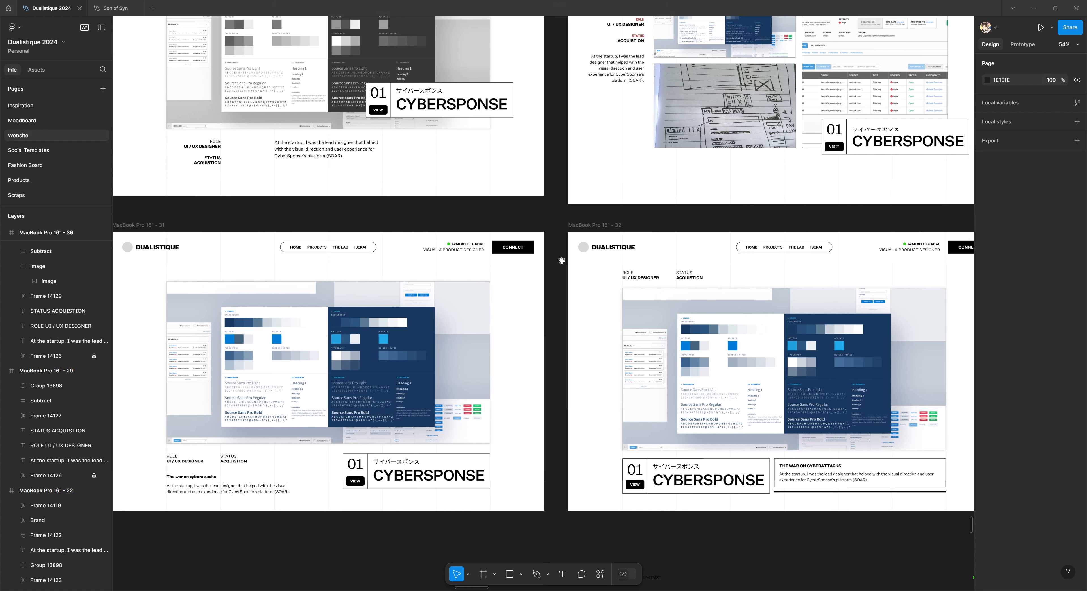
left_click(584, 225)
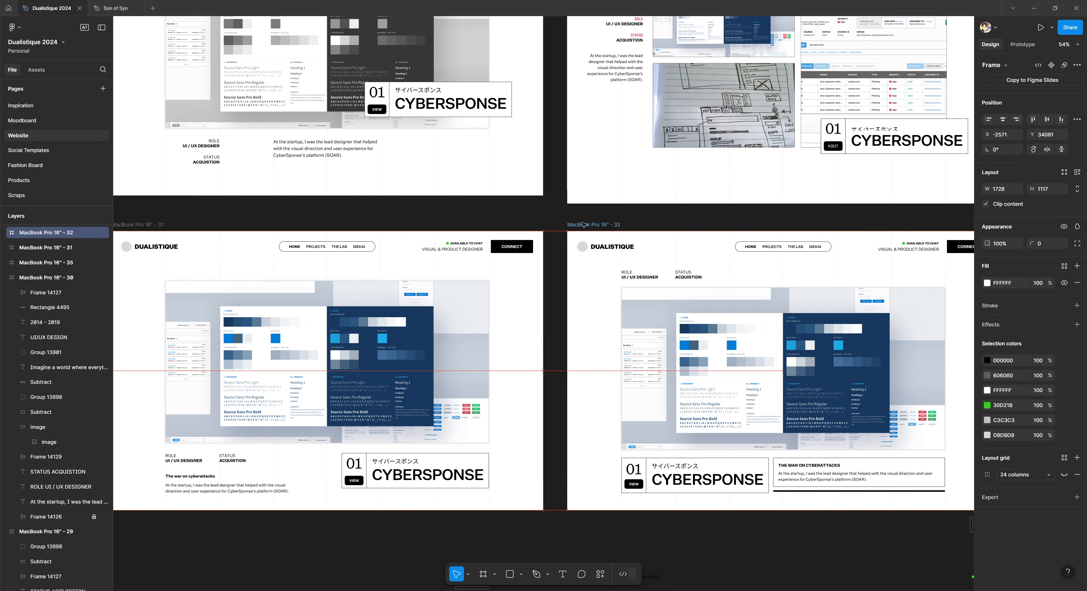
left_click(422, 215)
left_click_drag(314, 218, 400, 219)
left_click_drag(516, 219, 467, 164)
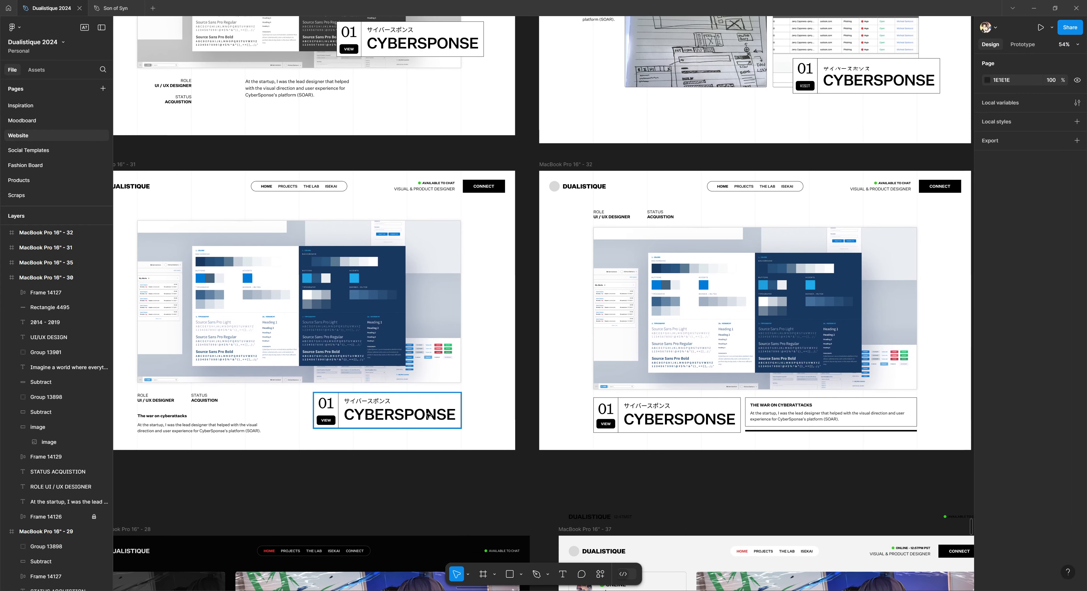
Try a slight shift of the CYBERSPONSE title box in MacBook Pro 16" - 31, undo it, and examine MacBook Pro 16" - 32
left_click_drag(411, 405, 413, 404)
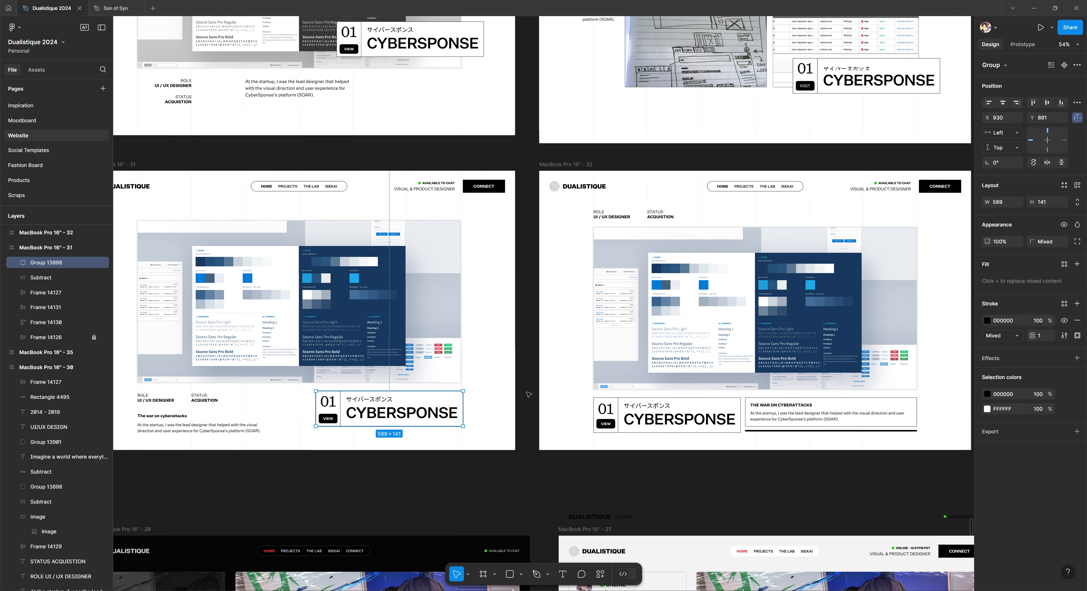
key("ctrl+z")
scroll(531, 292, "right", 5)
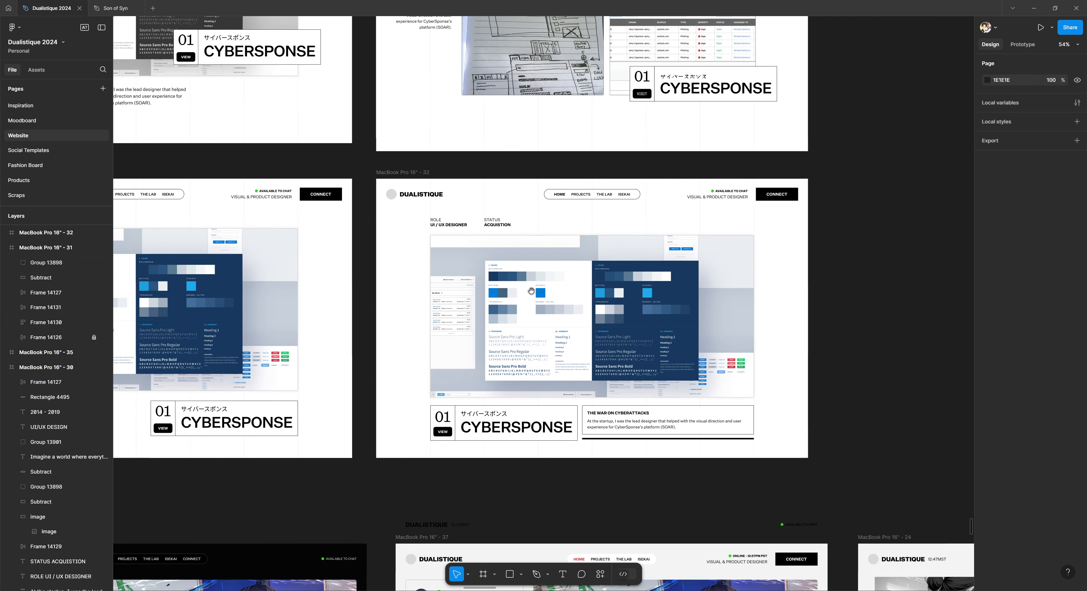
scroll(616, 317, "down", 5)
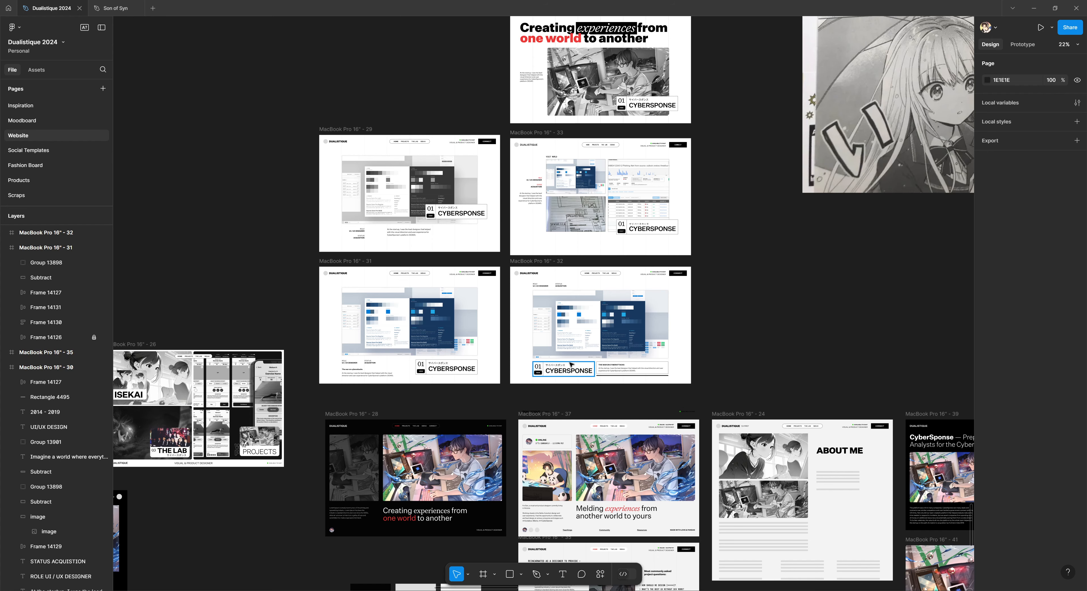
scroll(570, 364, "up", 5)
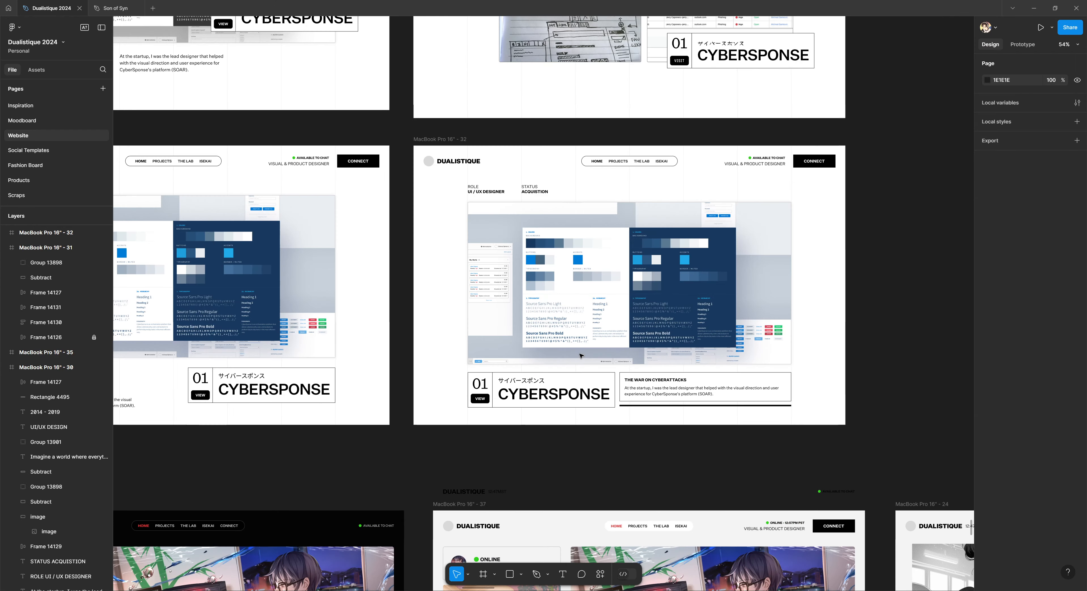
scroll(582, 358, "down", 5)
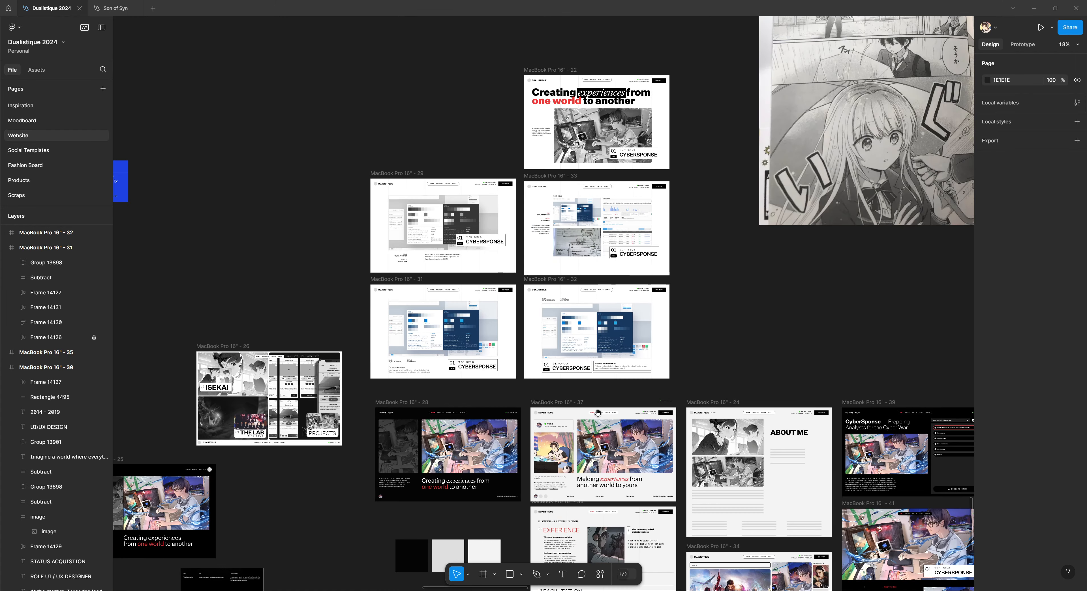
Inspect the header bar of the light homepage MacBook Pro 16" - 37 in the row below the CYBERSPONSE layouts
scroll(595, 340, "down", 2)
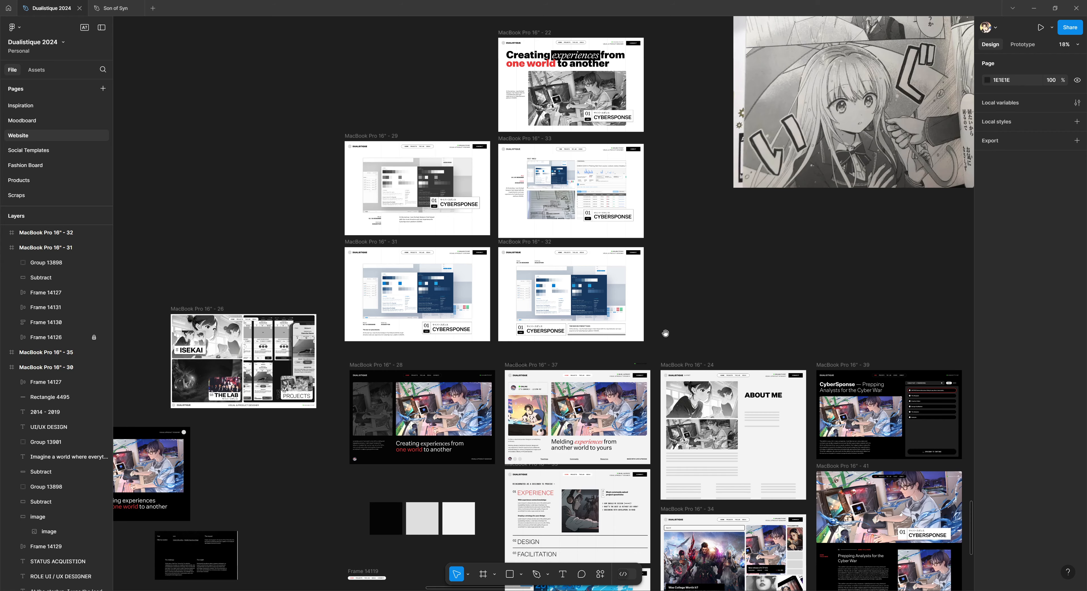
left_click_drag(665, 334, 848, 216)
left_click_drag(518, 235, 481, 247)
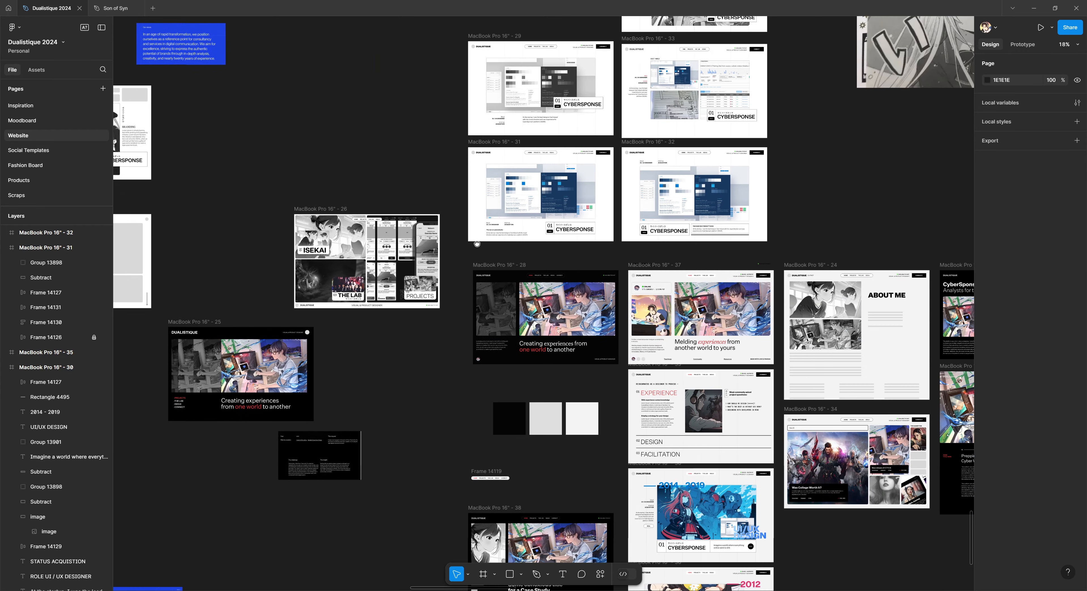
left_click_drag(713, 277, 617, 289)
scroll(617, 289, "up", 5)
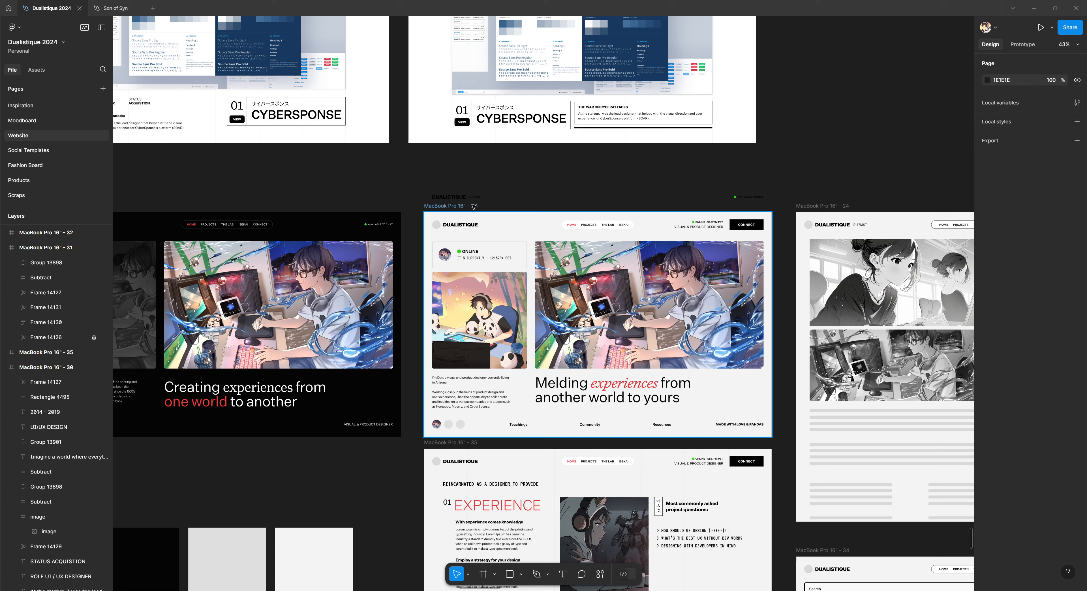
left_click(534, 226)
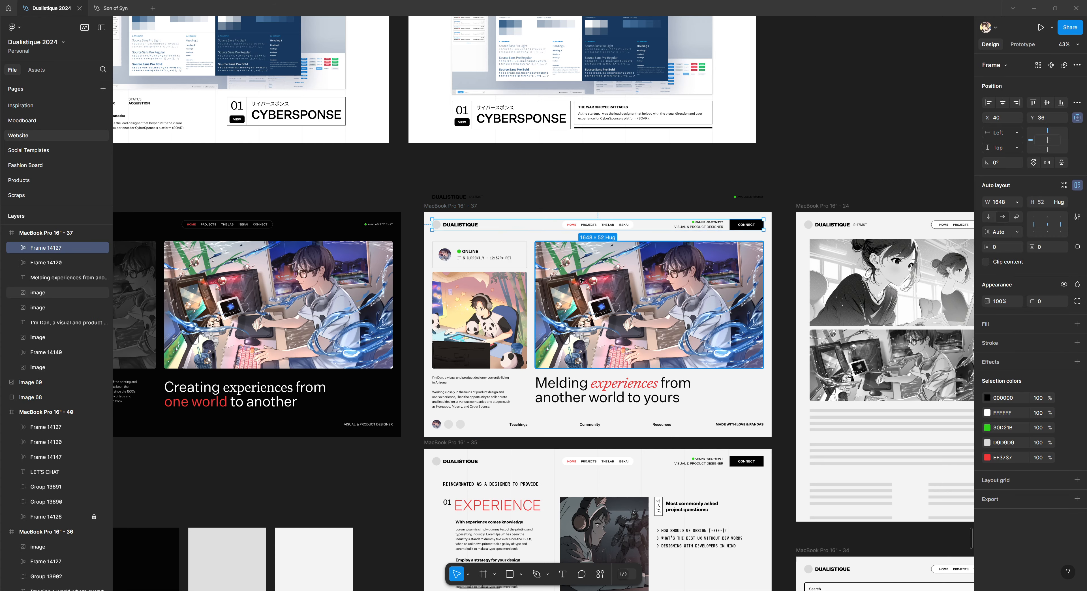
scroll(582, 280, "up", 5)
scroll(584, 280, "down", 2)
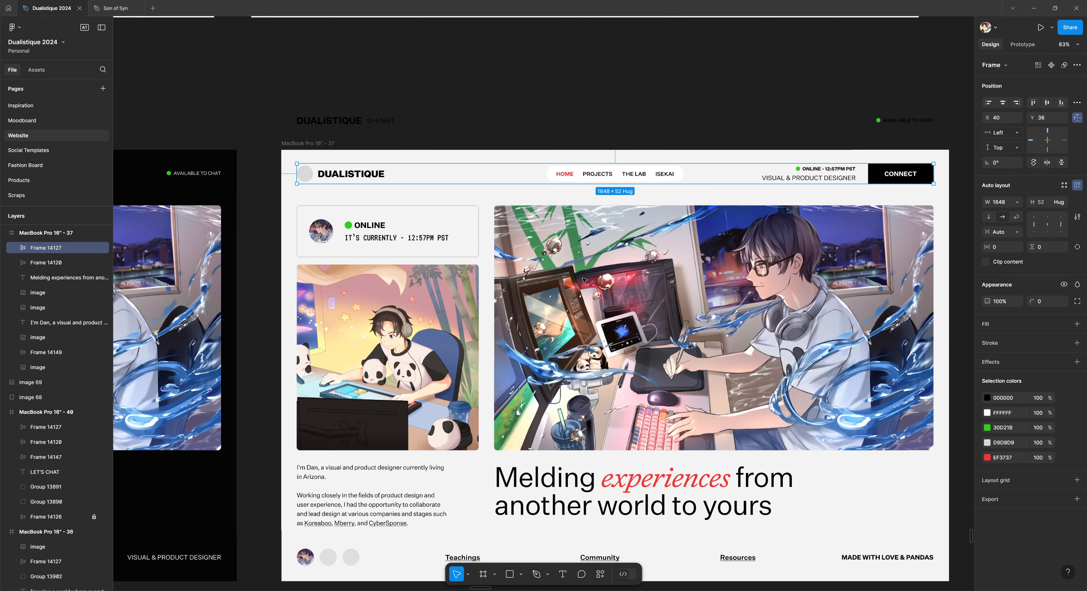
left_click_drag(578, 183, 644, 178)
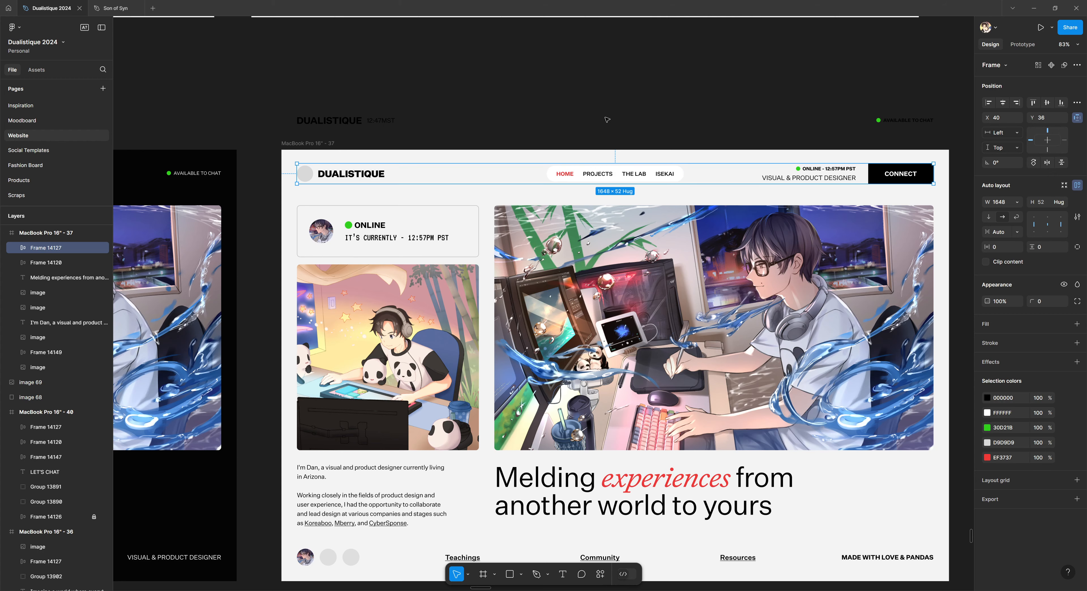
key("Escape")
Compare the header bars of the EXPERIENCE, ABOUT ME, Search and 2014 - 2019 frames by selecting each in turn
scroll(583, 180, "down", 5)
scroll(566, 179, "up", 3)
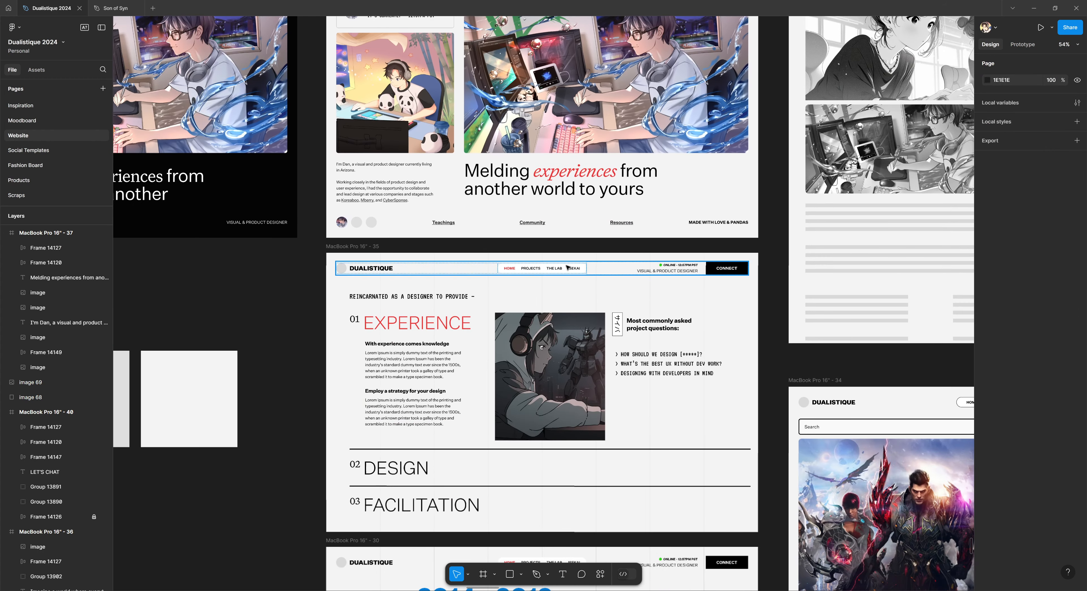
left_click(671, 269)
scroll(667, 166, "up", 5)
scroll(667, 166, "right", 5)
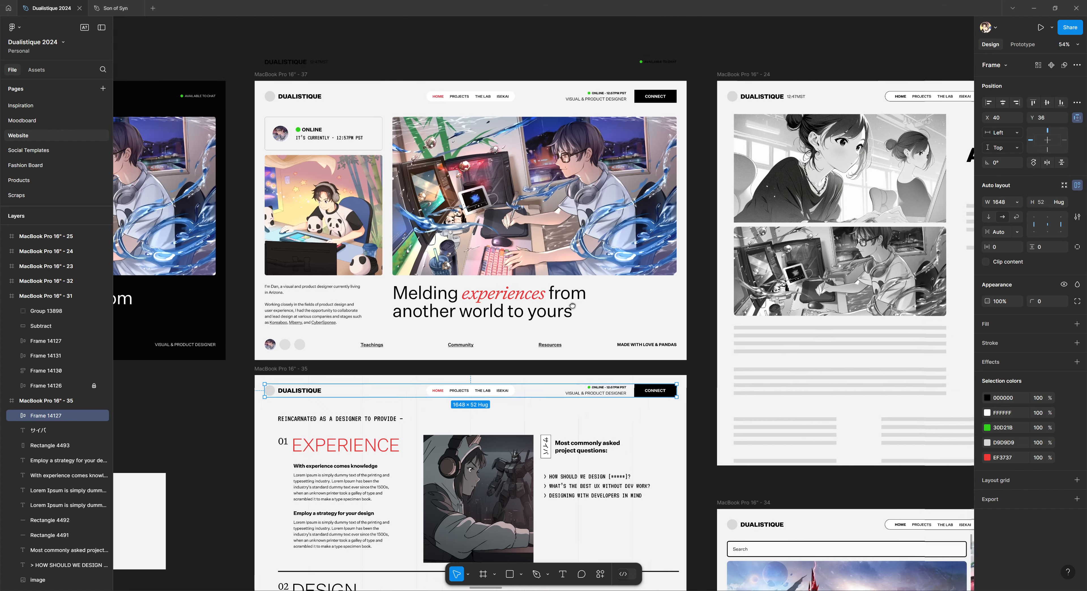
left_click(668, 167)
scroll(666, 393, "down", 7)
scroll(666, 394, "right", 2)
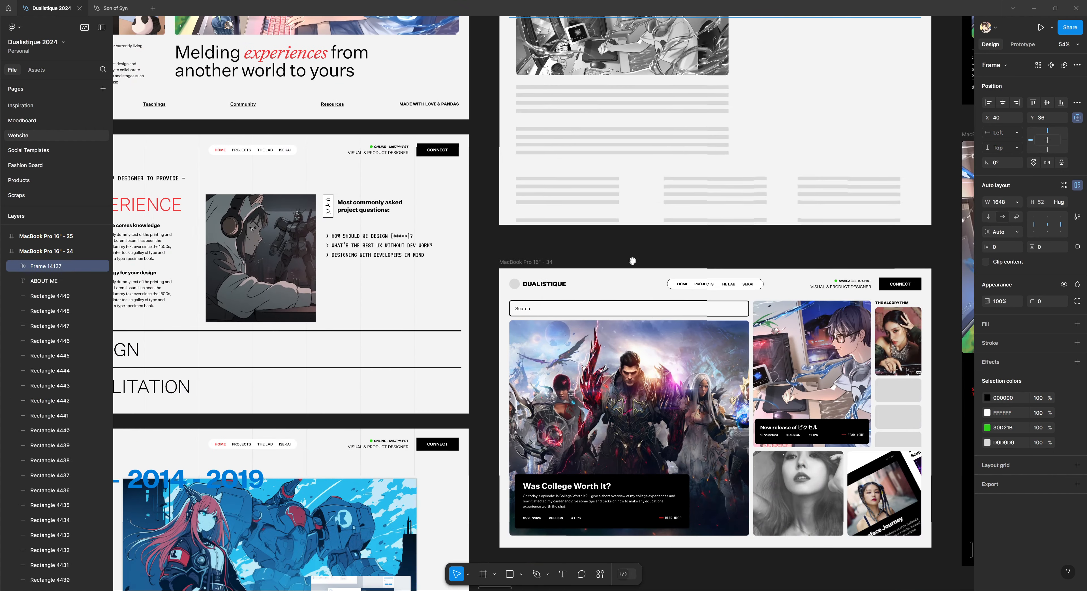
left_click(641, 287)
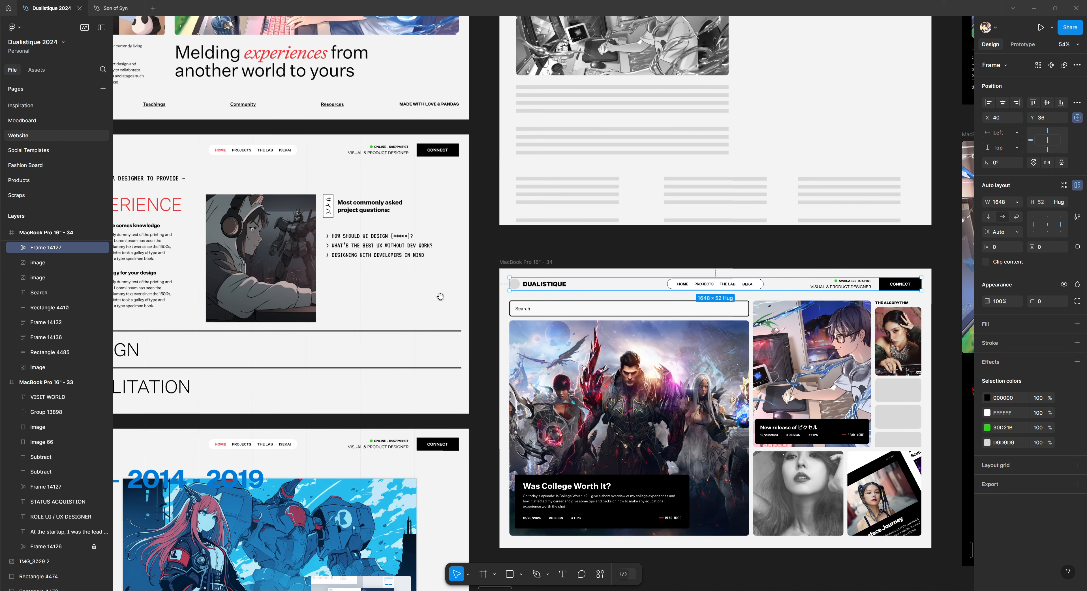
scroll(412, 298, "left", 6)
scroll(412, 298, "down", 2)
left_click(424, 396)
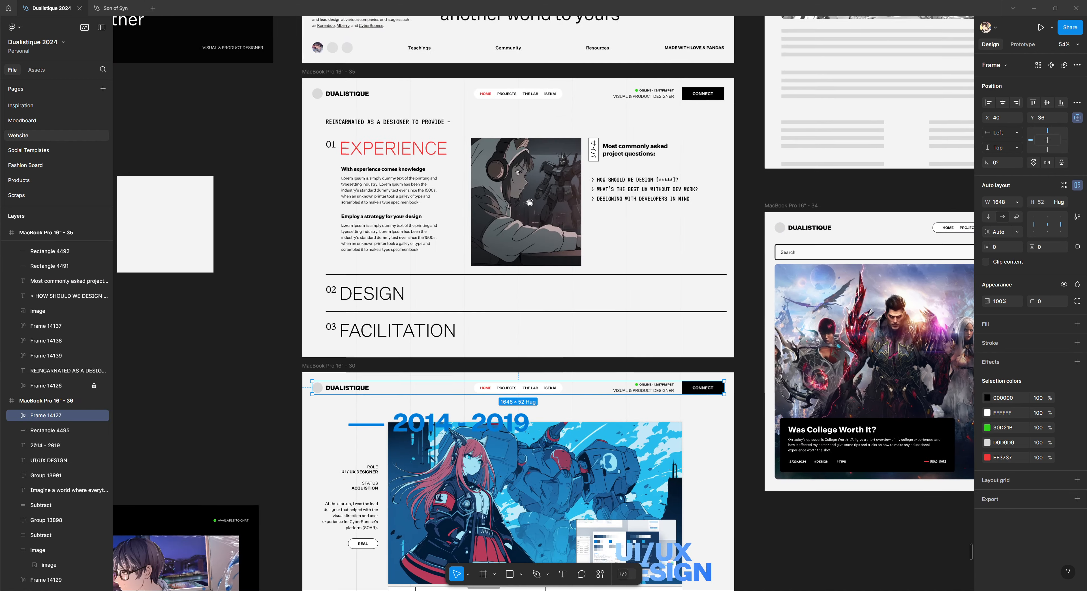
Examine the navigation menu in the header of MacBook Pro 16" - 37 up close
scroll(523, 313, "up", 8)
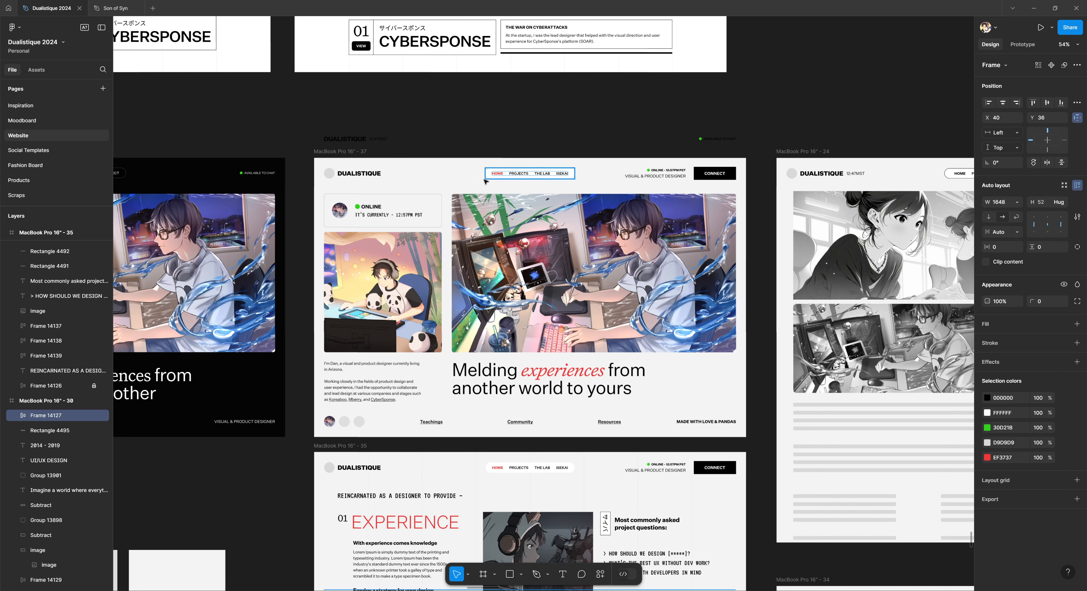
scroll(497, 176, "up", 5)
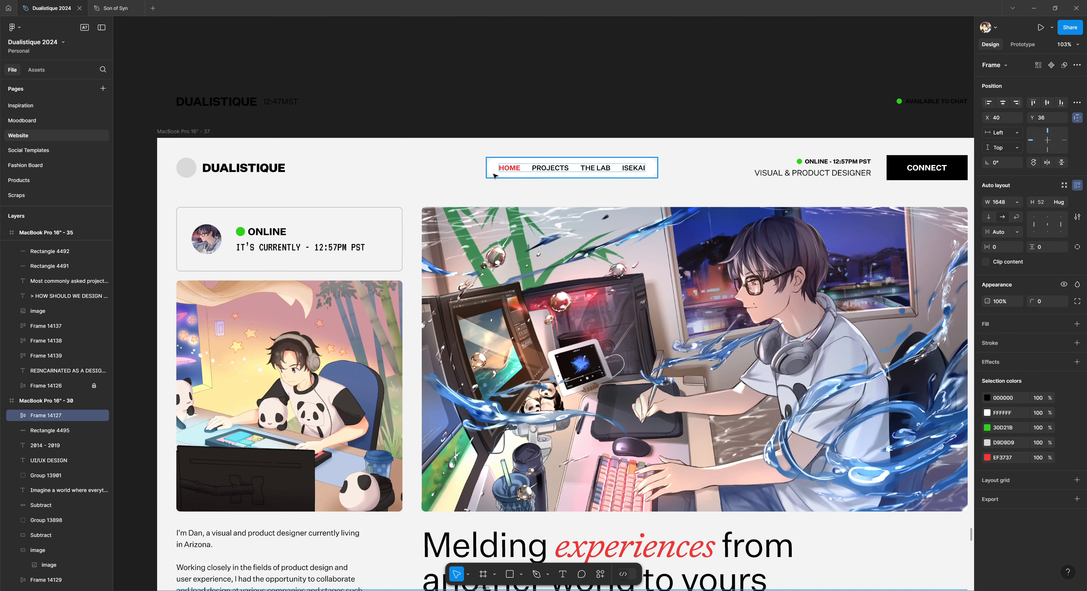
left_click(498, 164)
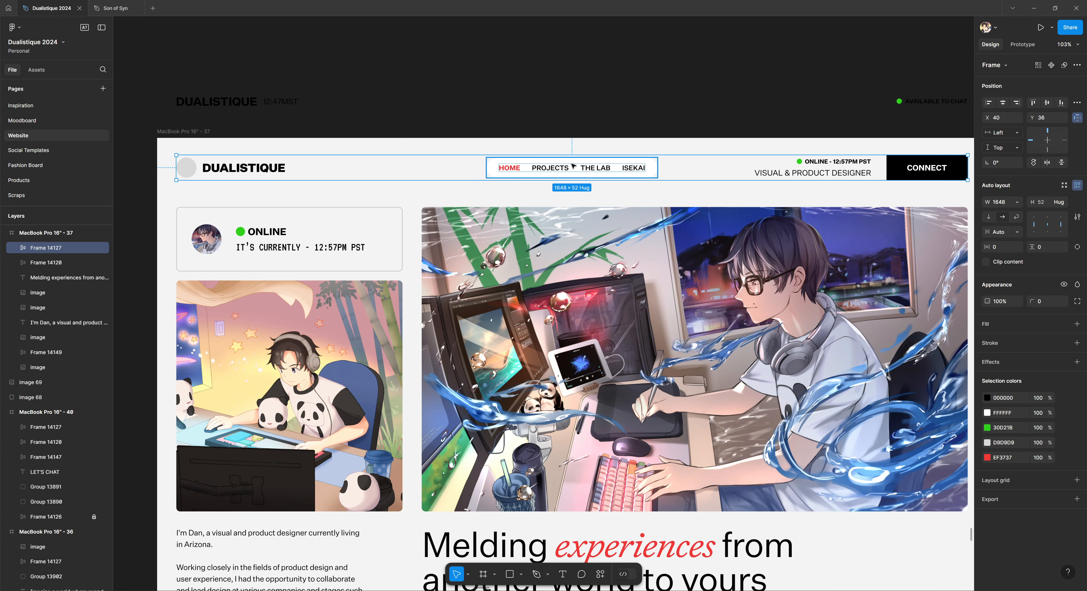
scroll(574, 163, "down", 5)
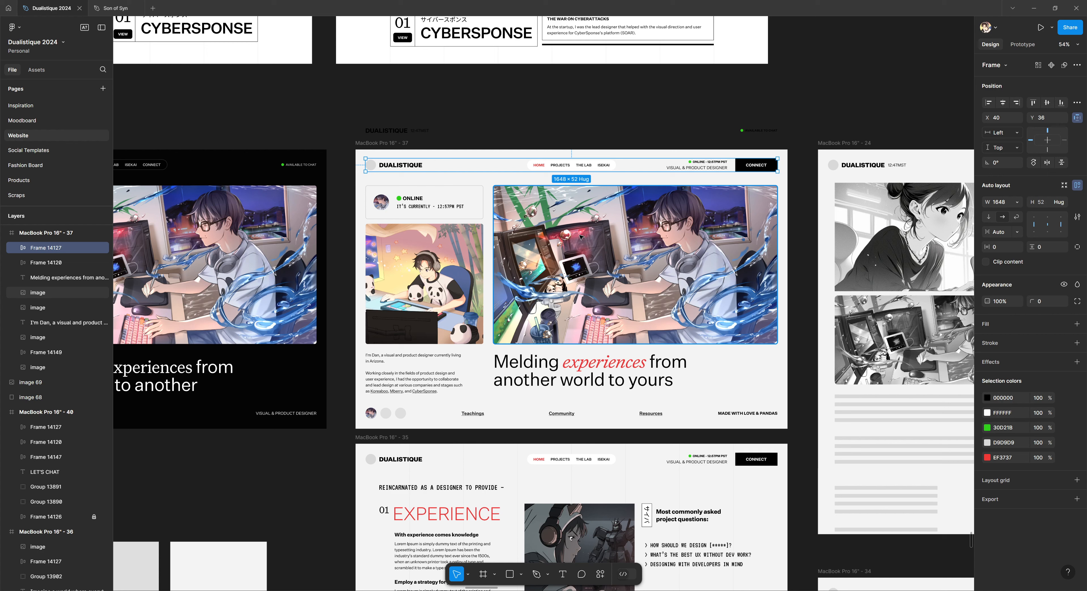
Compare the dark homepage MacBook Pro 16" - 28 with the light MacBook Pro 16" - 37 beside it
left_click(386, 130)
left_click(499, 115)
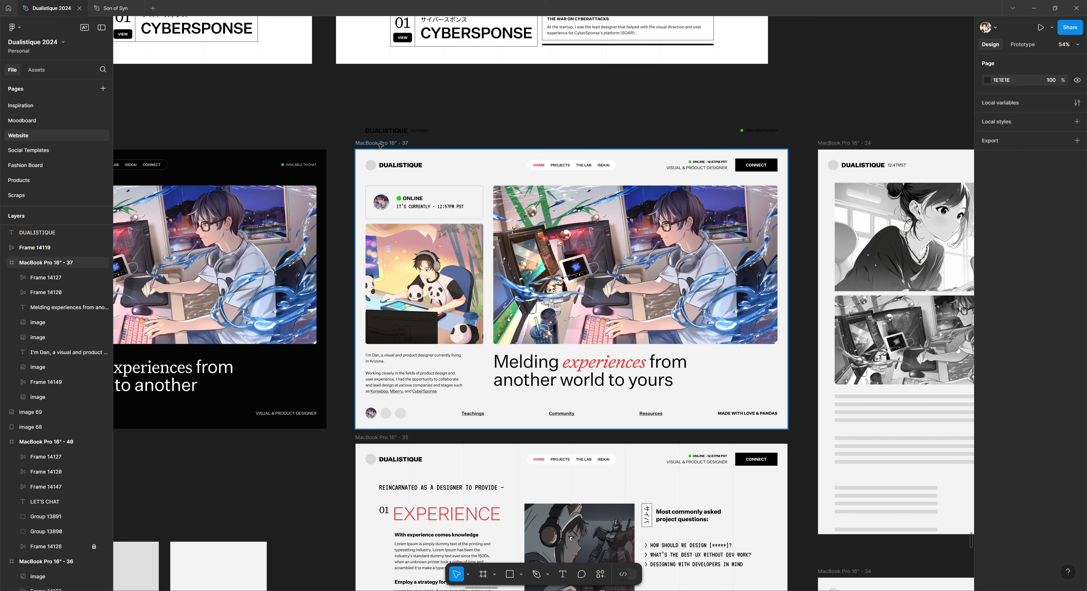
scroll(380, 145, "left", 6)
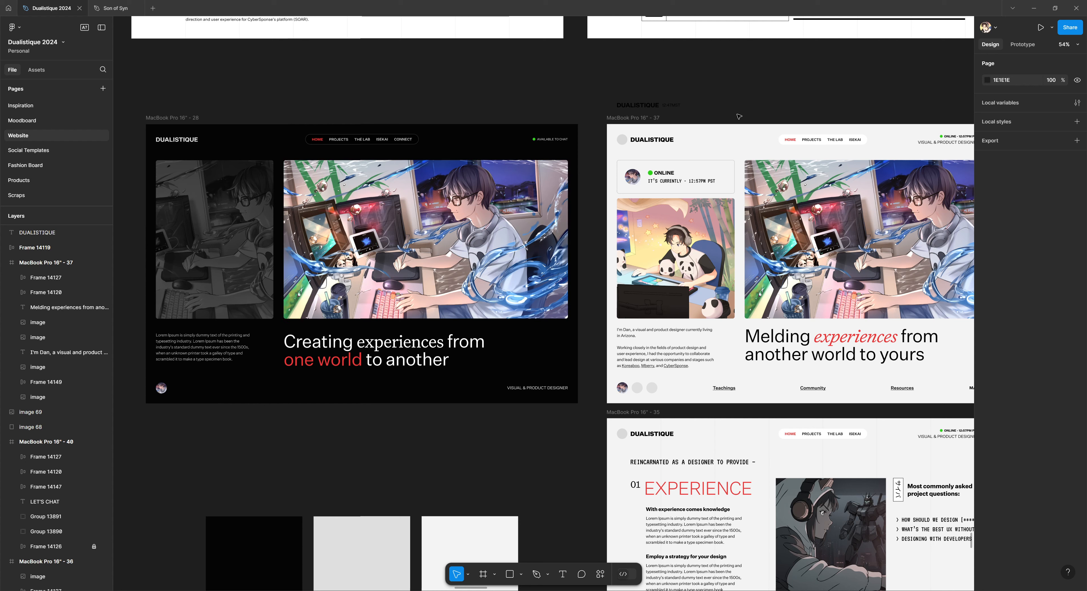
left_click(628, 119)
left_click(775, 103)
left_click_drag(764, 108, 761, 105)
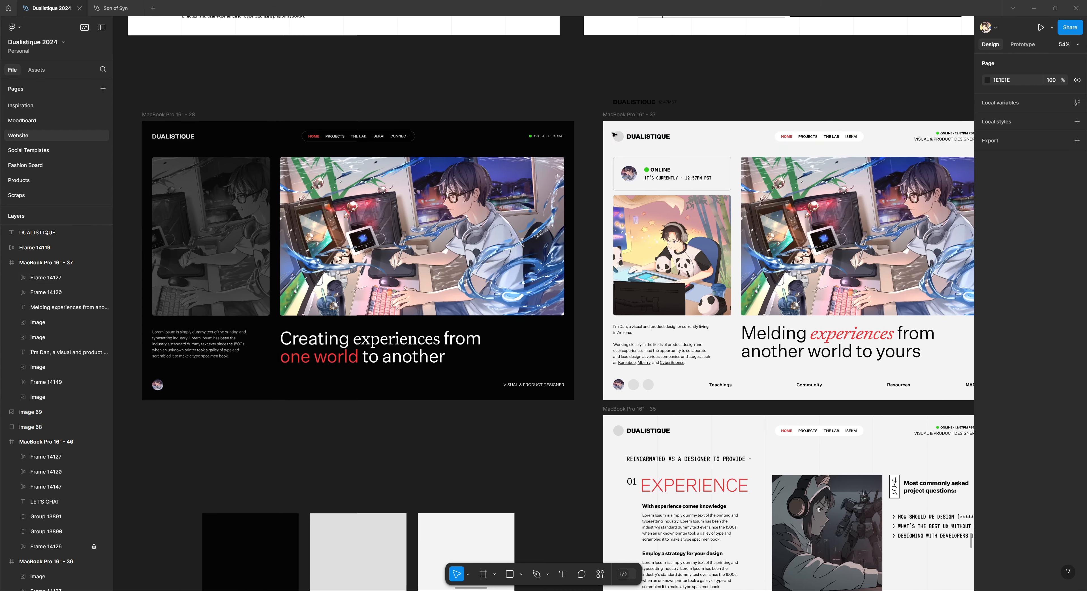
Review the overall layout of the MacBook Pro 16" - 37 homepage frame, from its header to its footer links
left_click(628, 143)
left_click_drag(768, 136, 595, 120)
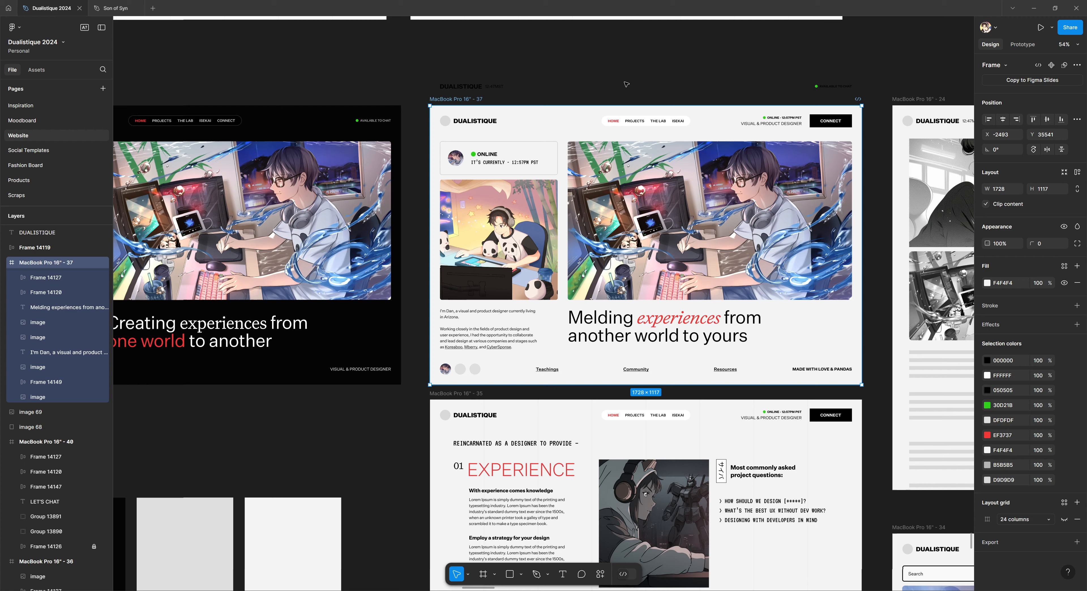
key("Escape")
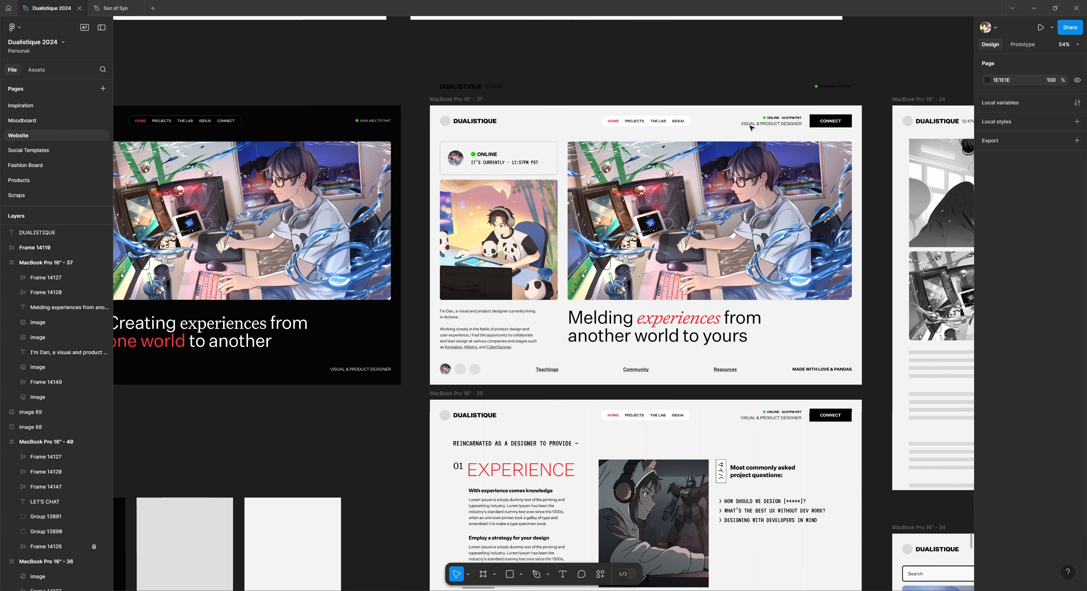
scroll(751, 127, "up", 2, "ctrl")
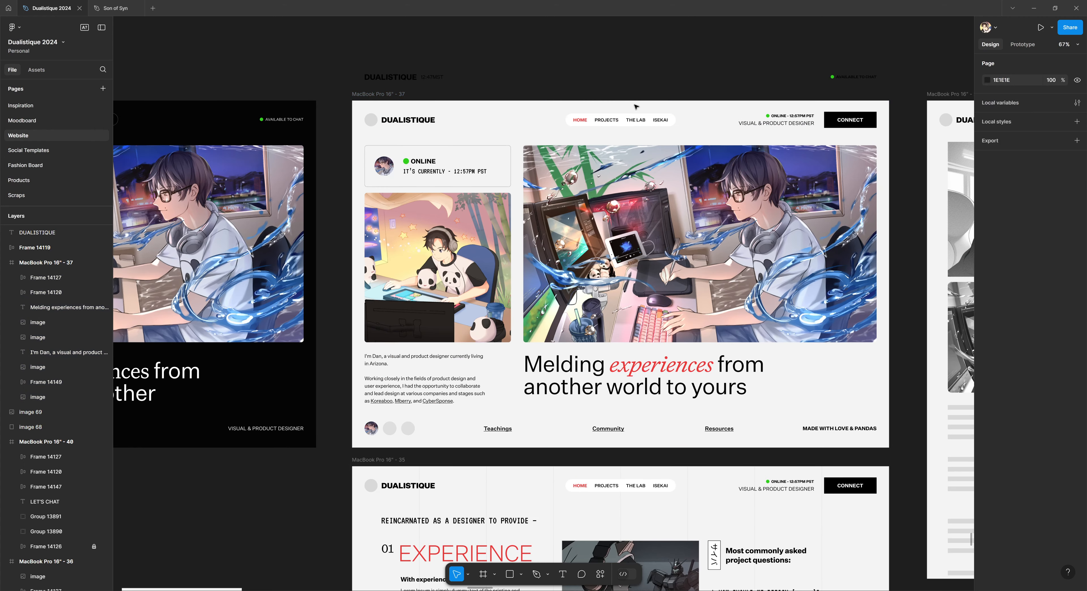
scroll(637, 107, "right", 3)
scroll(497, 285, "up", 1)
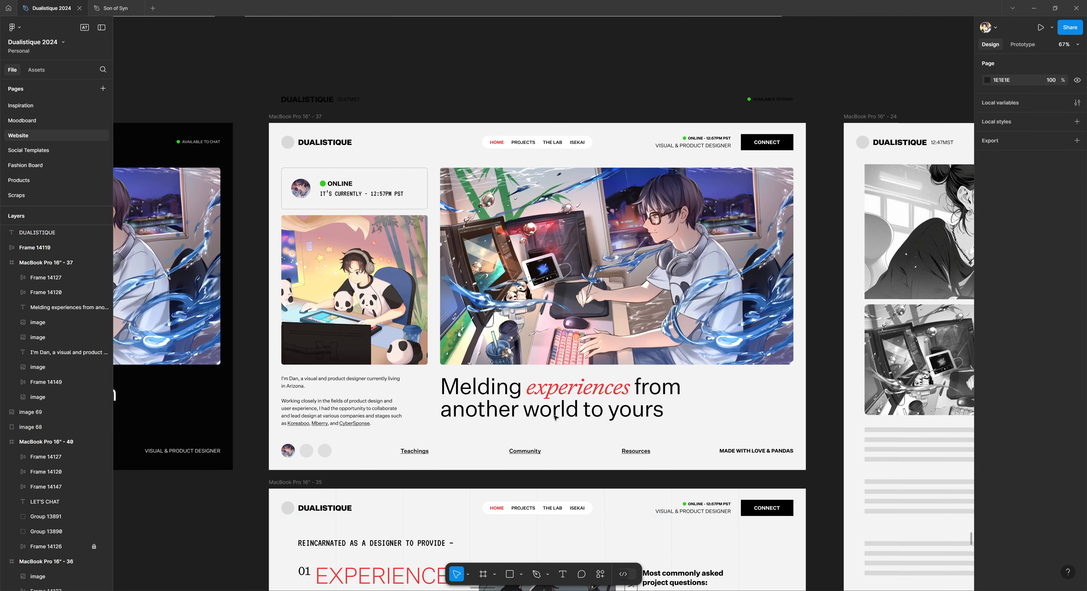
Inspect the large desk illustration and the smaller panda illustration in MacBook Pro 16" - 37, keeping both in place
left_click_drag(599, 354, 592, 355)
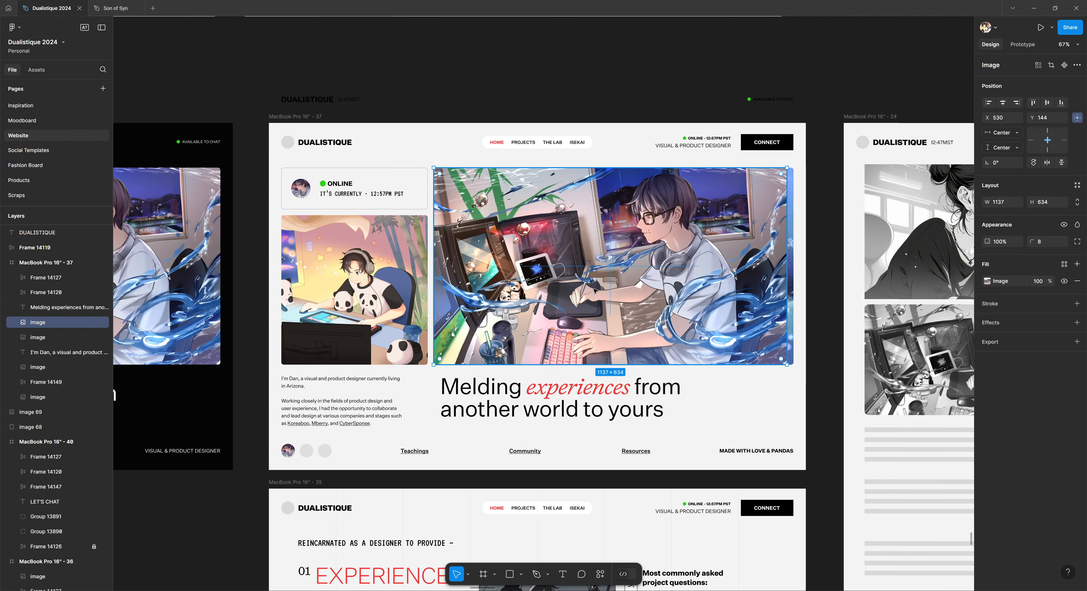
key("Escape")
left_click(293, 296)
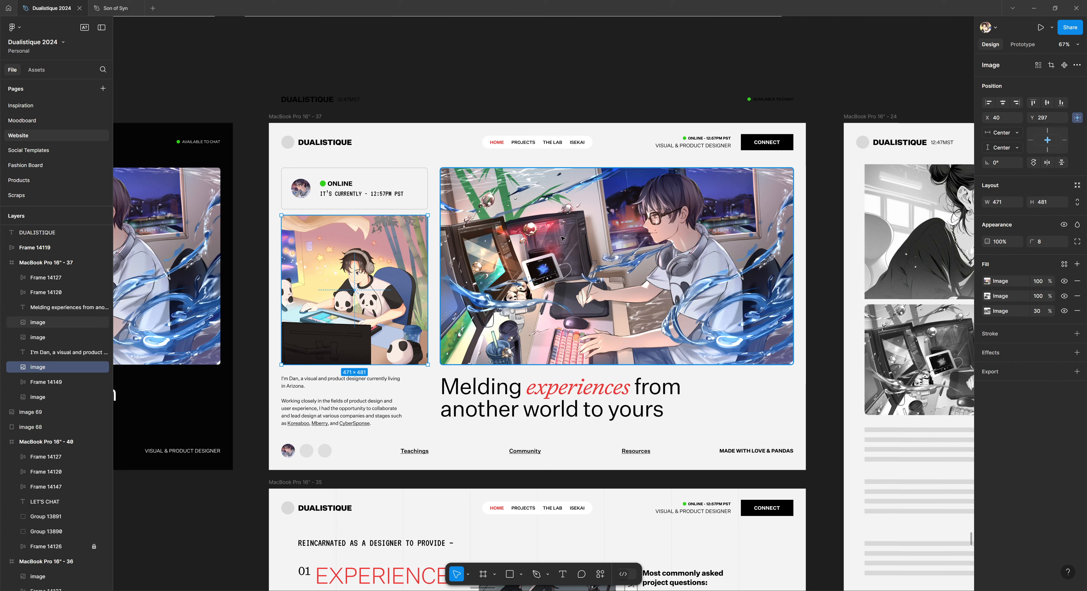
left_click(602, 351)
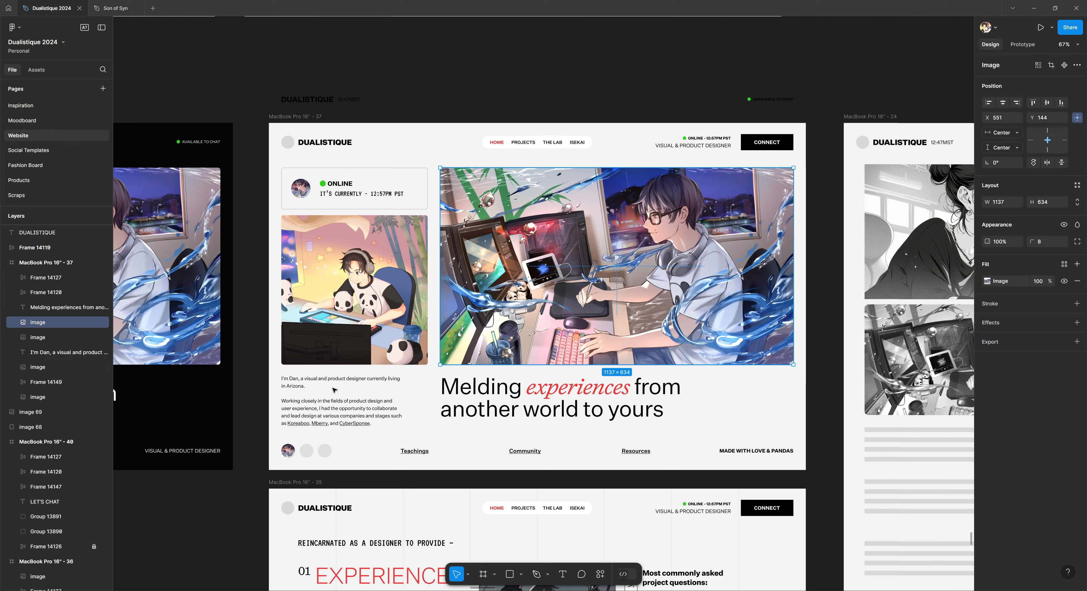
Examine the wording and type styling of the two-line "Melding experiences from another world to yours" headline in MacBook Pro 16" - 37
left_click(340, 394)
left_click(464, 100)
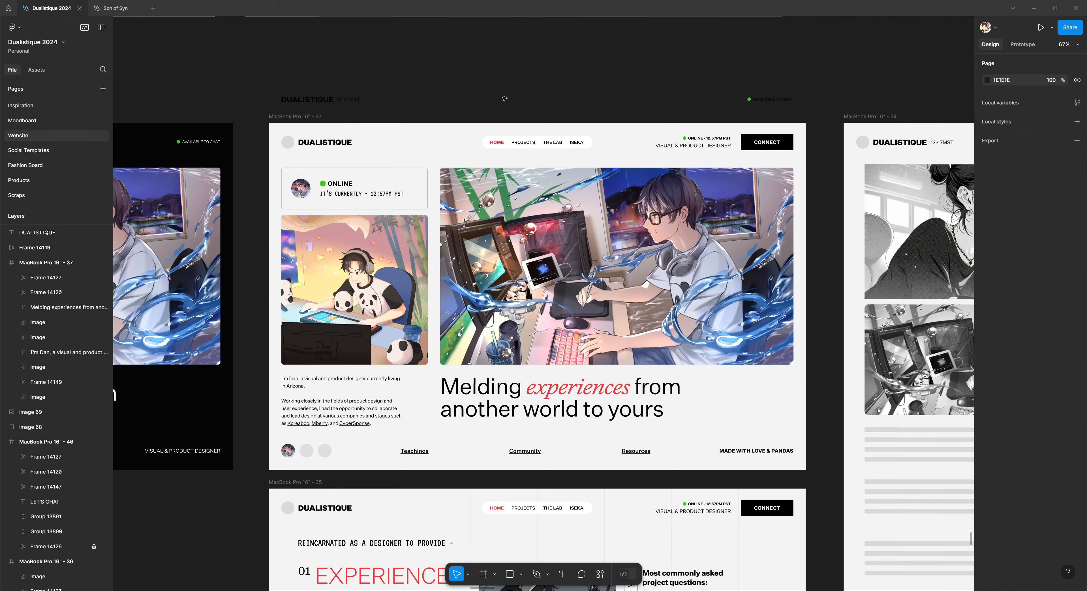
scroll(477, 332, "down", 1)
scroll(477, 332, "down", 3)
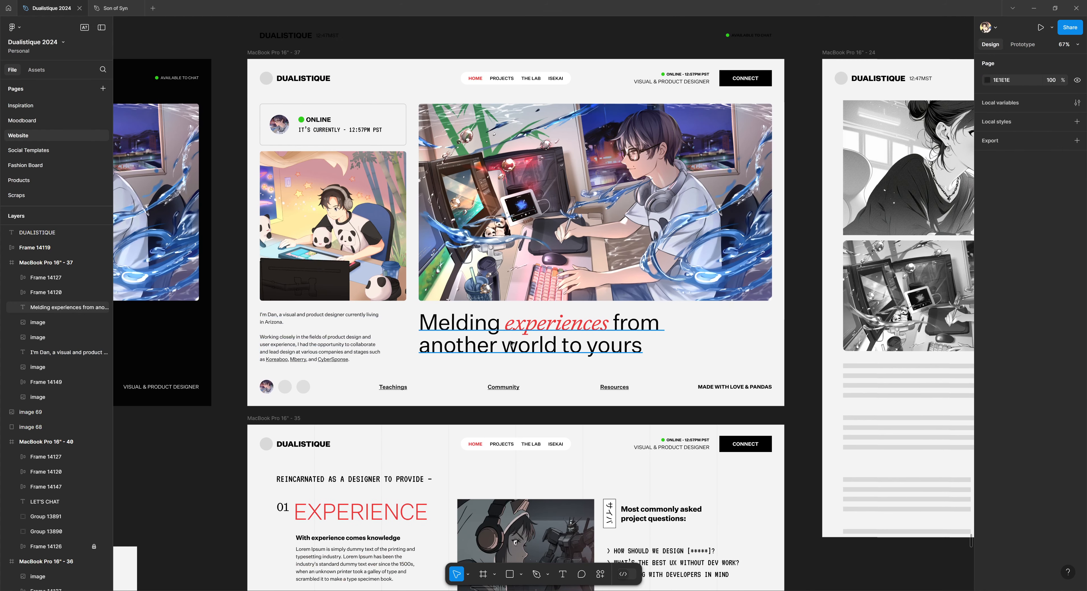
double_click(471, 335)
key("Escape")
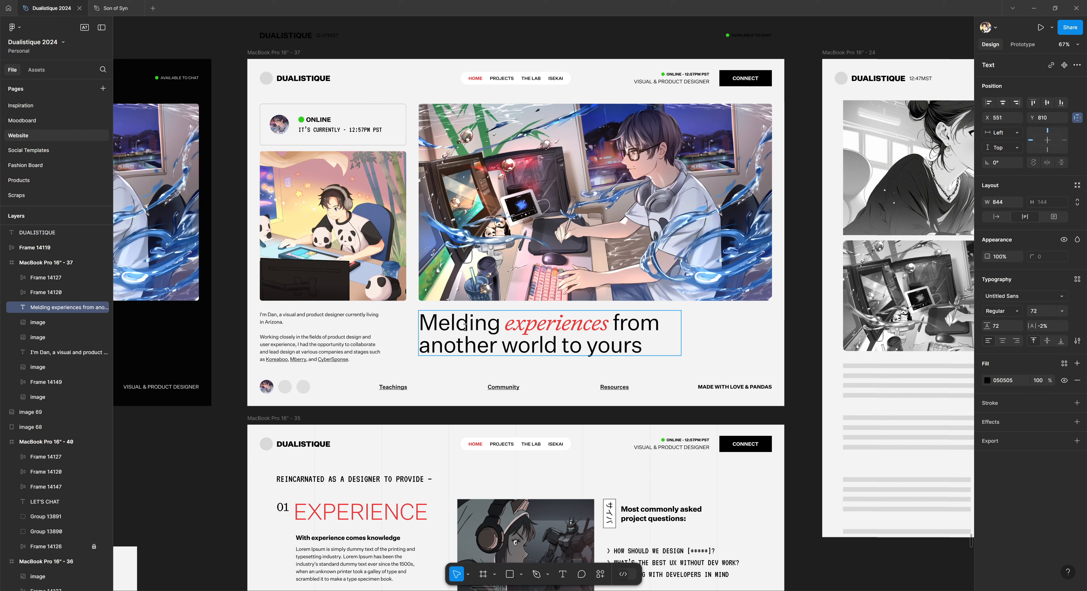
double_click(443, 343)
left_click(488, 331)
left_click(500, 351)
left_click_drag(652, 350, 352, 330)
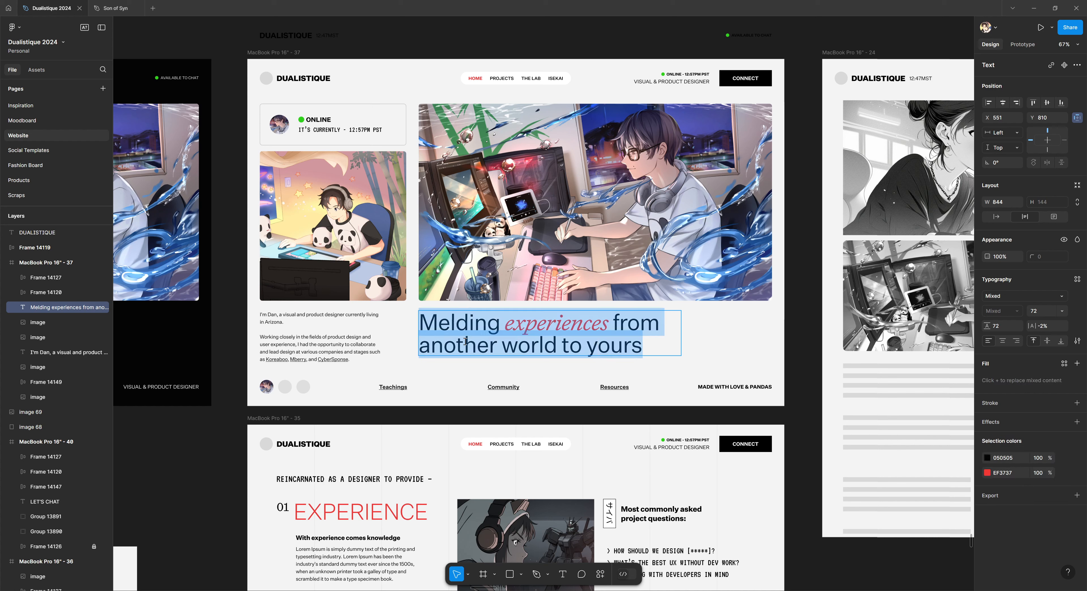
triple_click(454, 326)
double_click(454, 347)
triple_click(453, 347)
key("Escape")
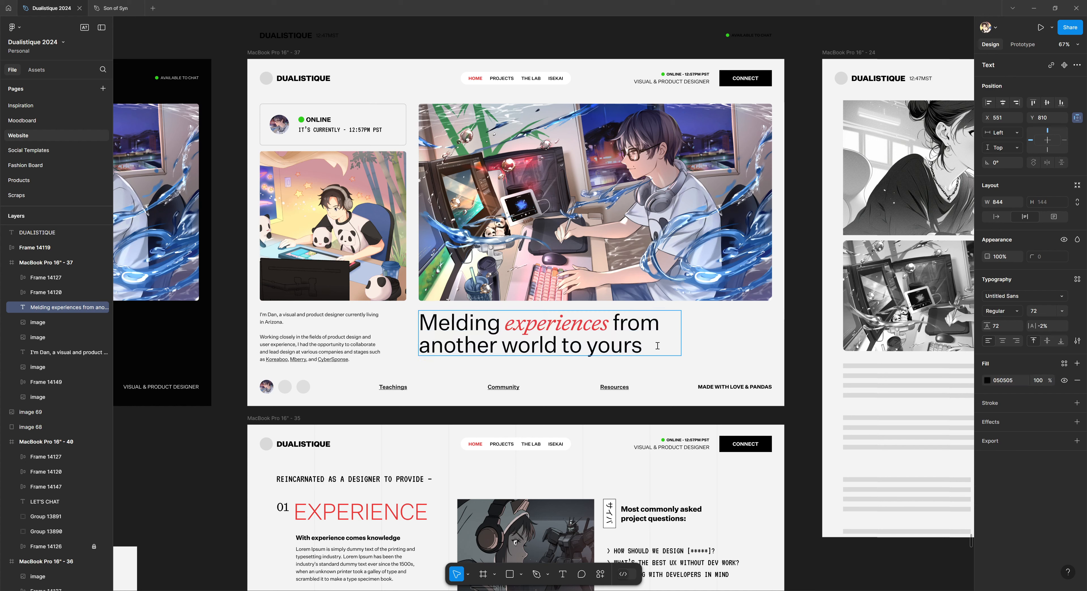
double_click(490, 337)
left_click(490, 333)
left_click_drag(500, 329, 409, 324)
left_click(424, 327)
left_click(640, 348)
key("Escape")
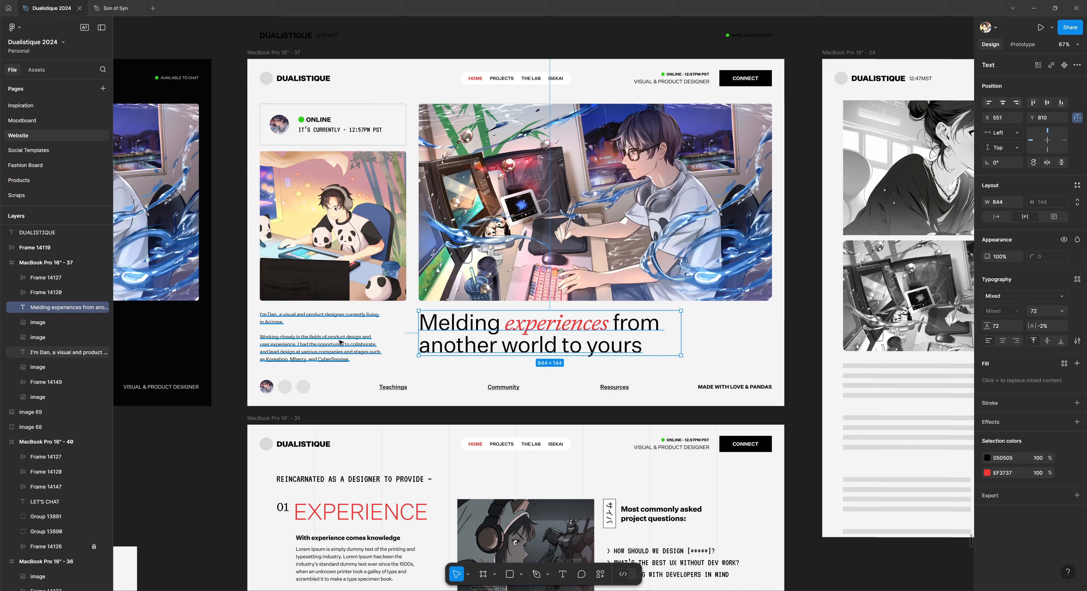
Inspect the bio paragraph below the panda illustration and the footer link row in MacBook Pro 16" - 37, keeping both in place
left_click(351, 346)
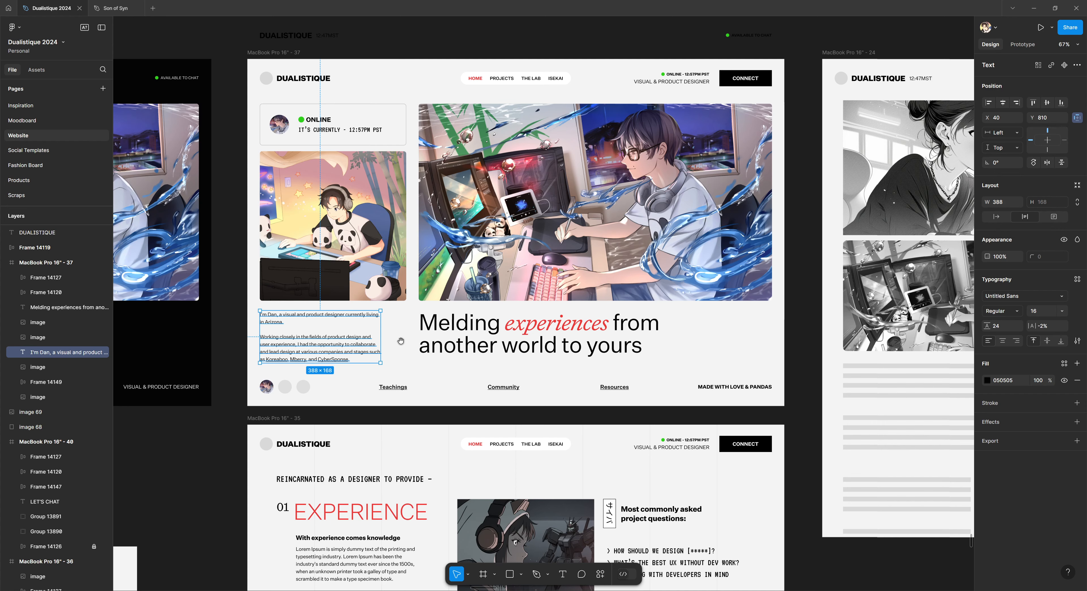
left_click_drag(399, 340, 386, 285)
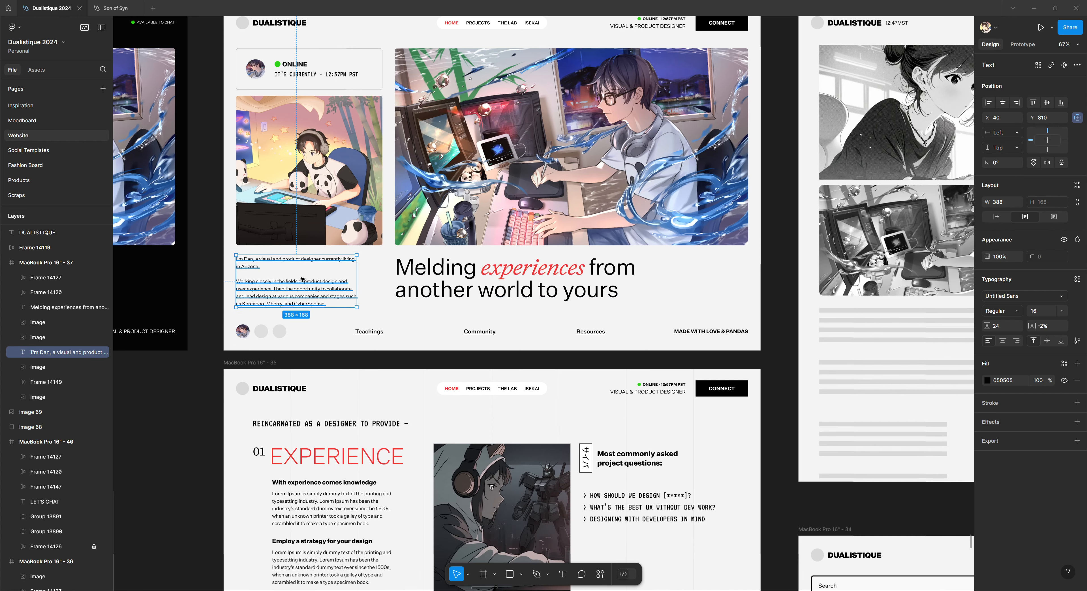
left_click_drag(301, 278, 285, 277)
key("ctrl+z")
left_click(379, 278)
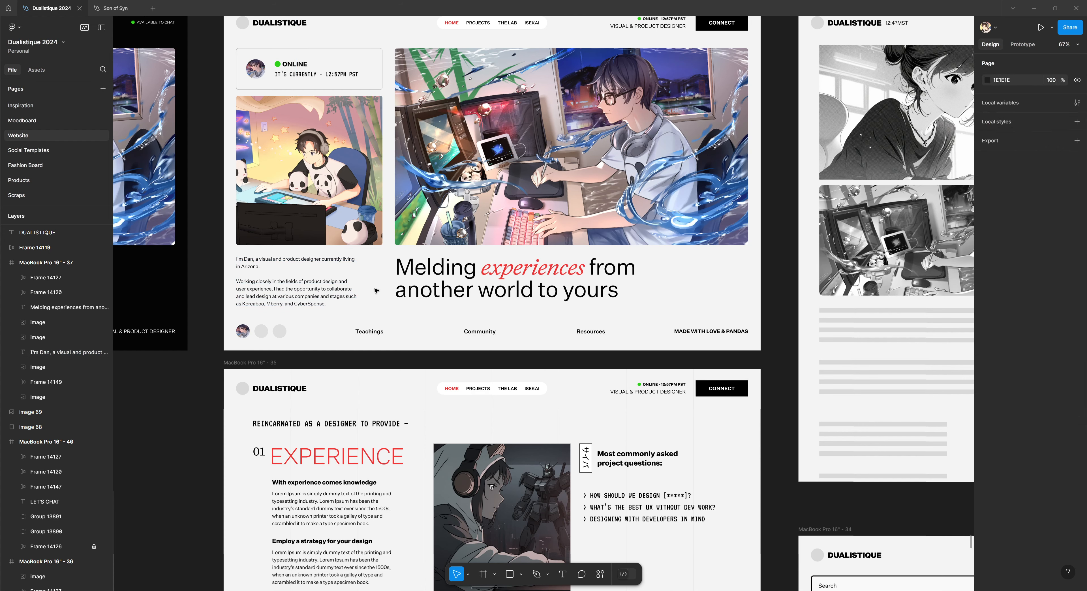
scroll(300, 288, "down", 2)
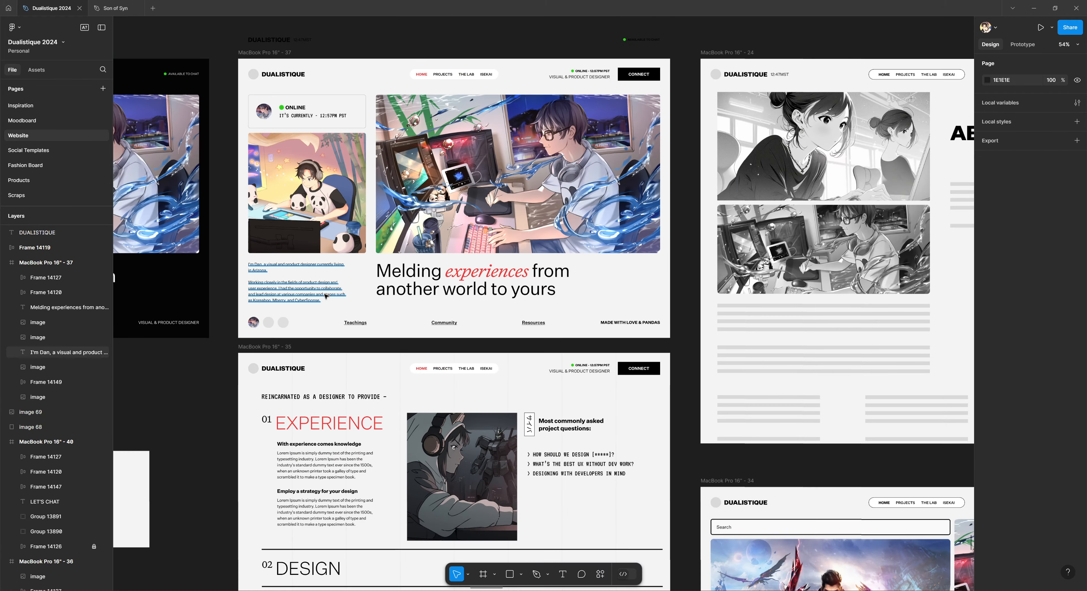
scroll(394, 323, "up", 2)
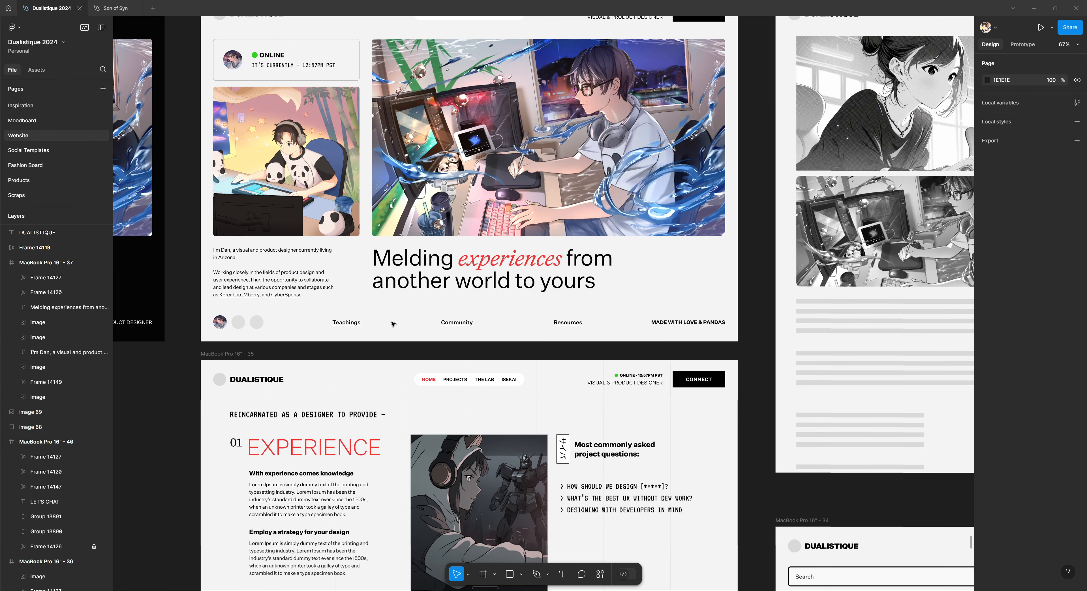
left_click(416, 328)
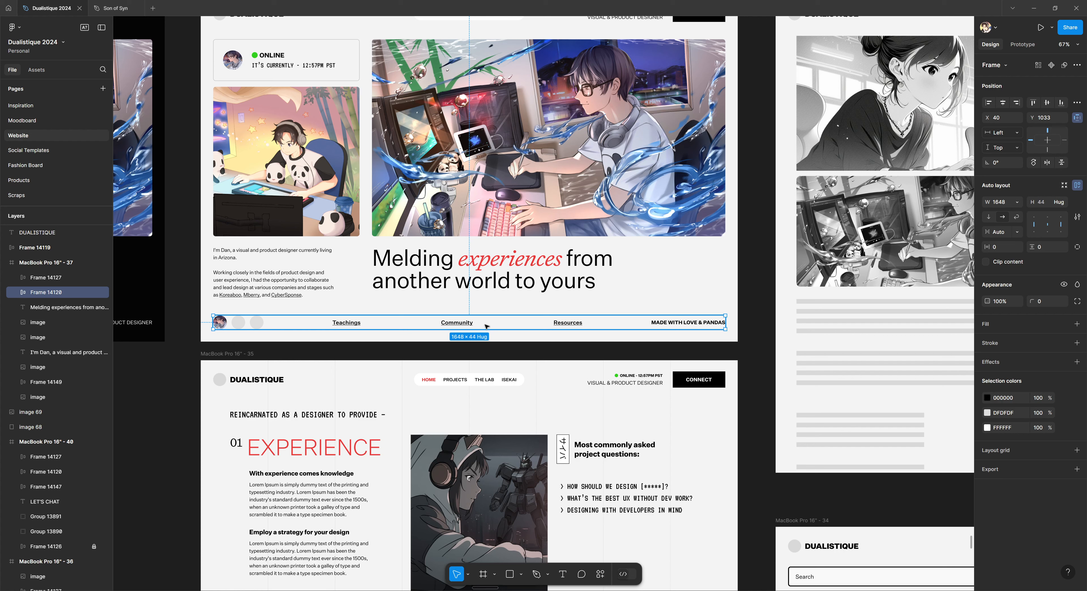
left_click(653, 282)
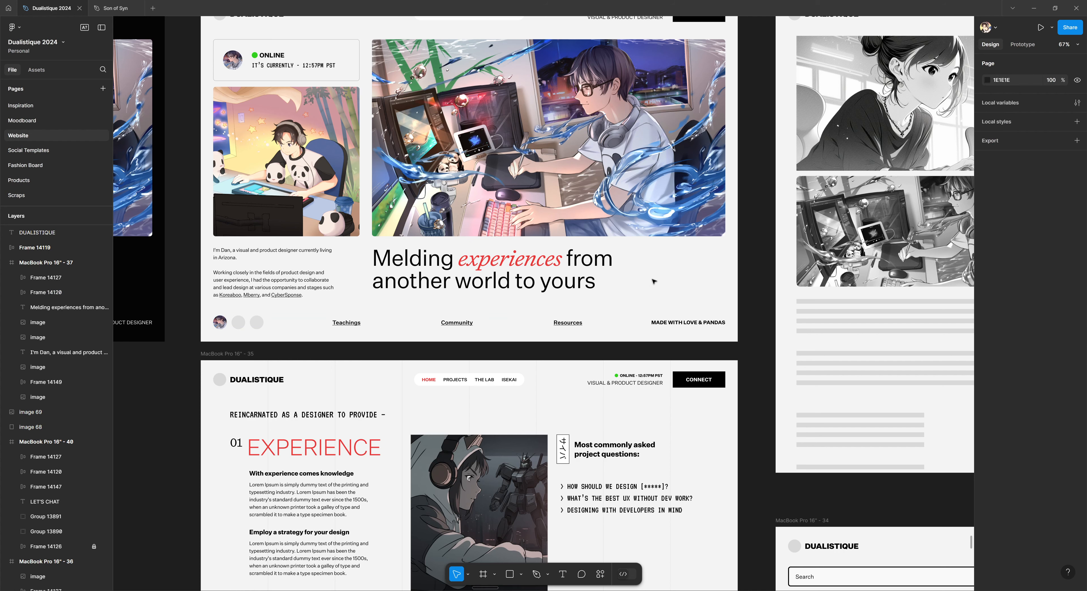
Review the stacked light frames in order: MacBook Pro 16" - 37, 35, 30 and 36
left_click_drag(622, 270, 627, 328)
scroll(292, 109, "down", 2)
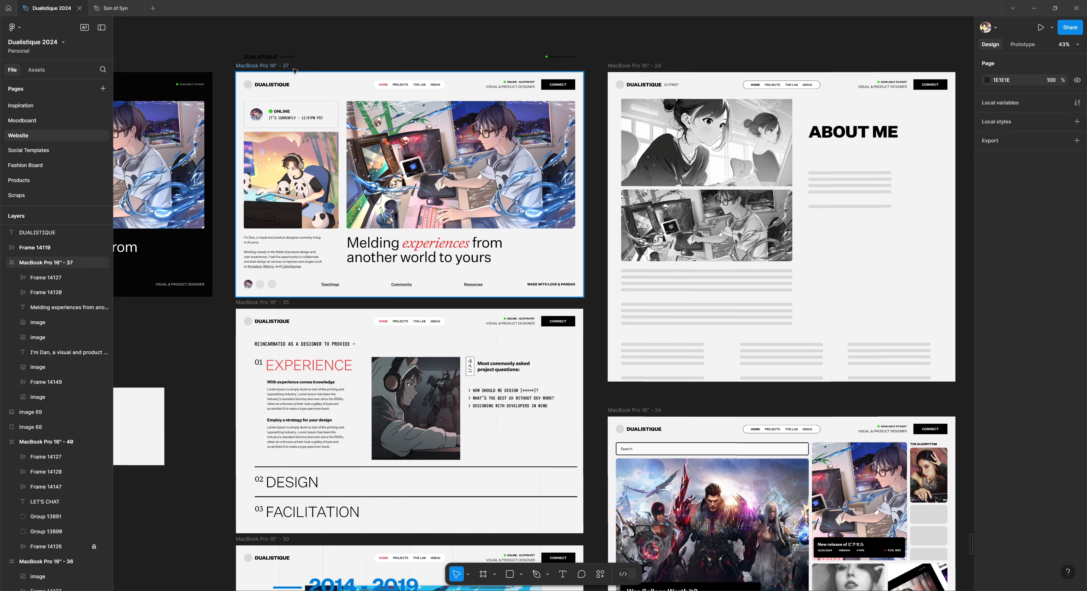
left_click(261, 65)
left_click(251, 303)
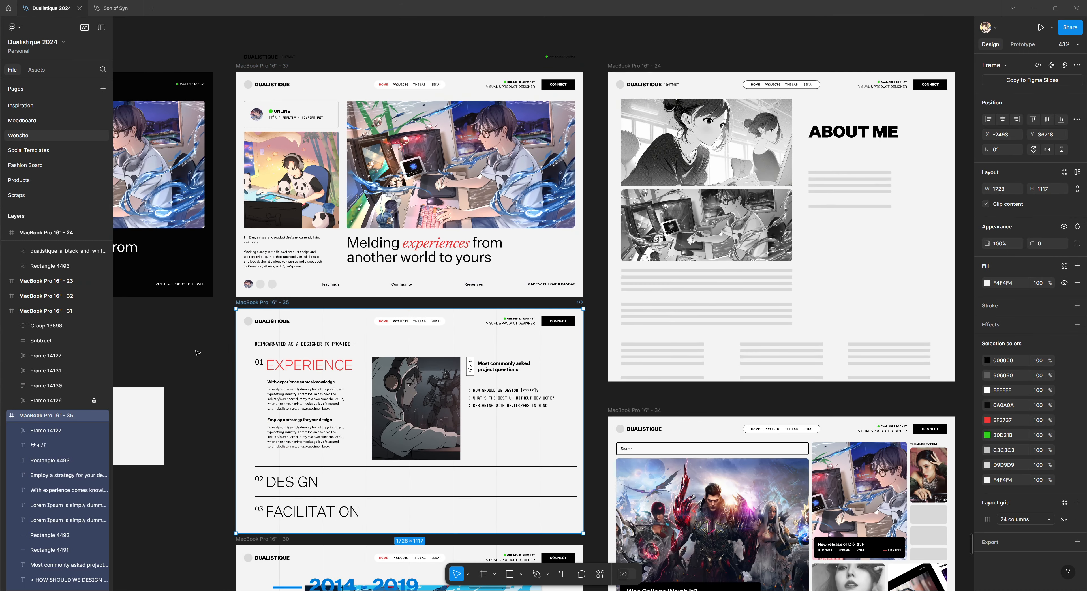
left_click(199, 375)
left_click_drag(203, 369, 317, 176)
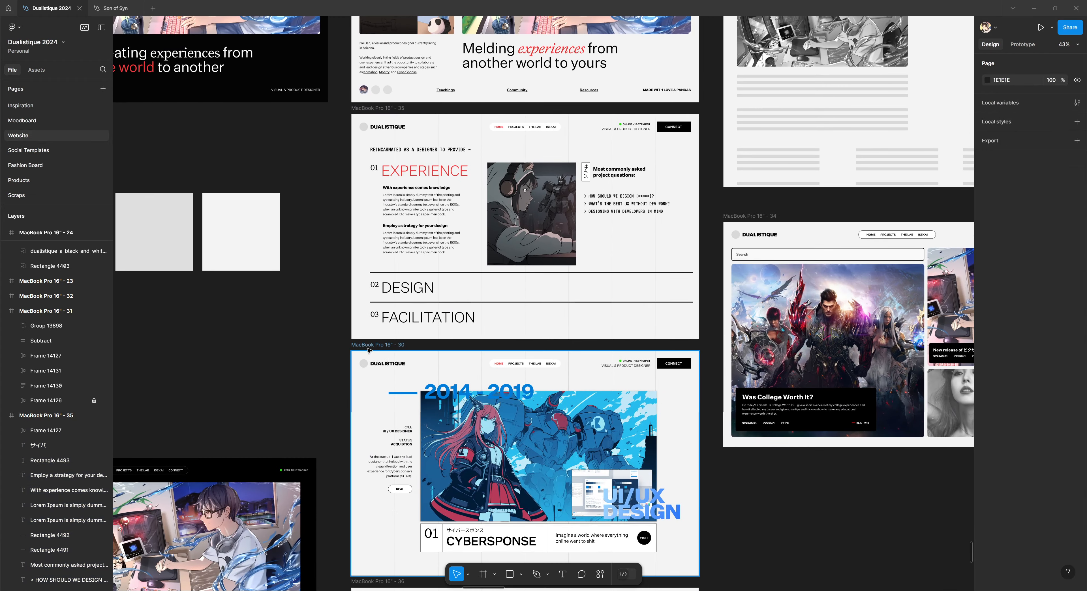
left_click(368, 348)
left_click_drag(298, 378, 270, 208)
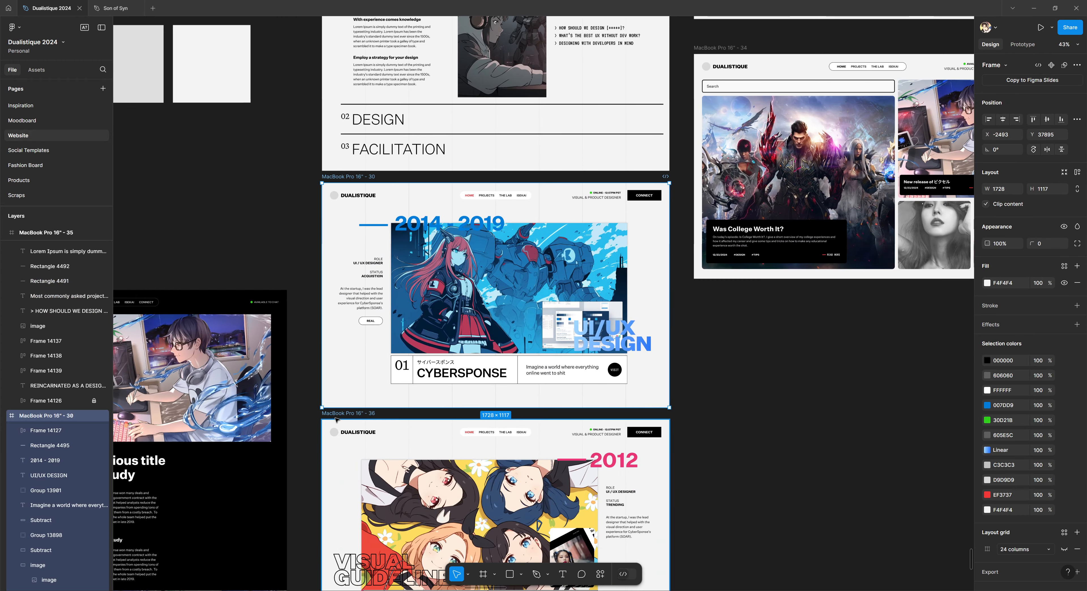
left_click(332, 417)
Return to the MacBook Pro 16" - 37 homepage and examine its full layout up close with nothing selected
left_click_drag(314, 104, 301, 315)
left_click_drag(279, 206, 275, 318)
left_click_drag(276, 243, 275, 333)
scroll(361, 226, "up", 5, "ctrl")
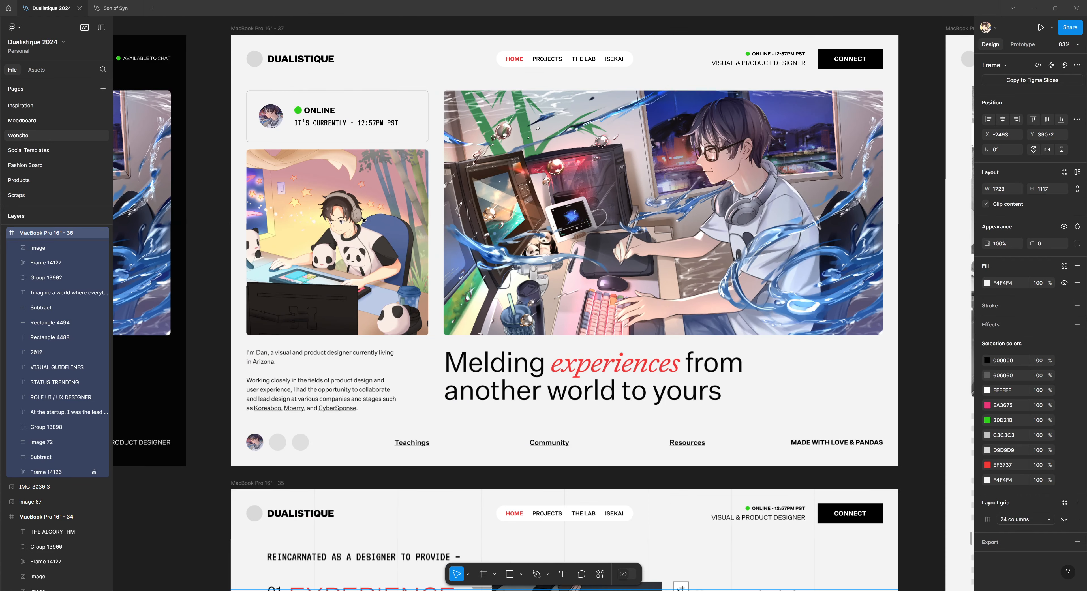
scroll(390, 251, "up", 2)
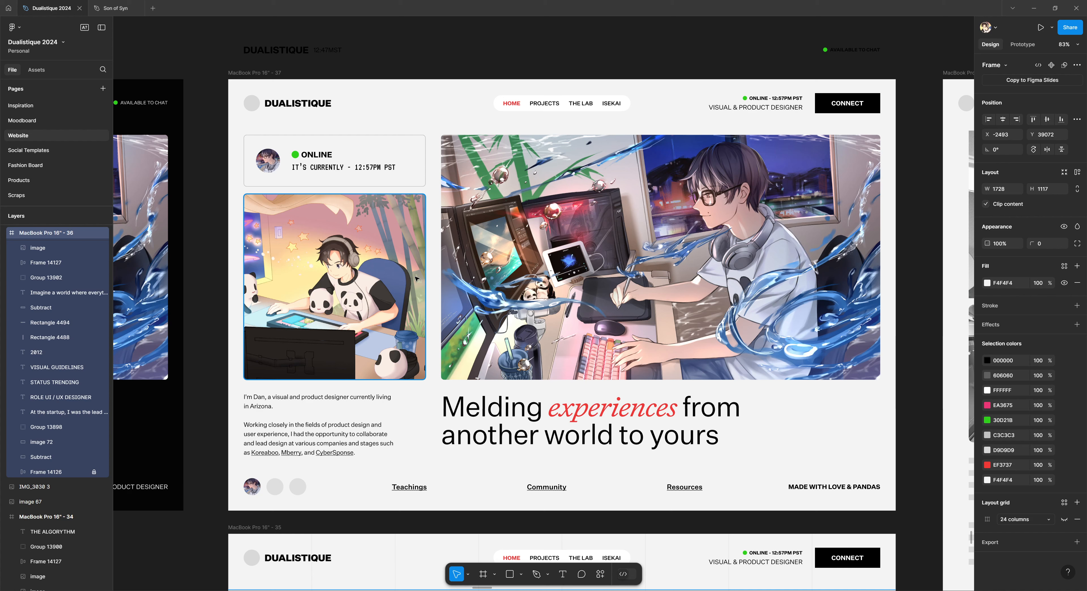
left_click(209, 243)
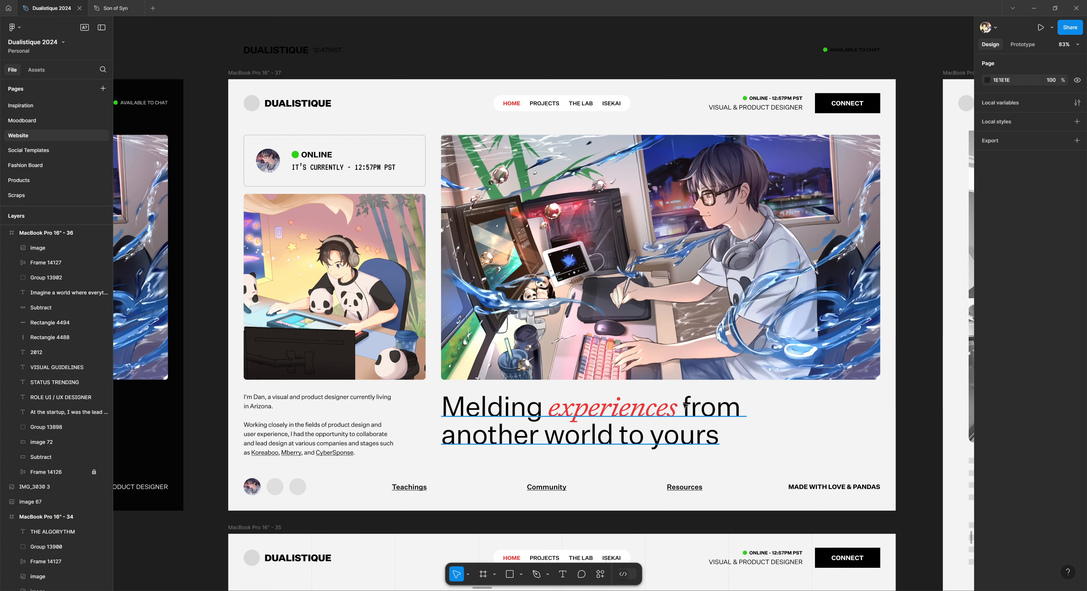
Examine the list of commonly asked project questions and the "REINCARNATED AS A DESIGNER TO PROVIDE" line in MacBook Pro 16" - 35
scroll(636, 503, "down", 10)
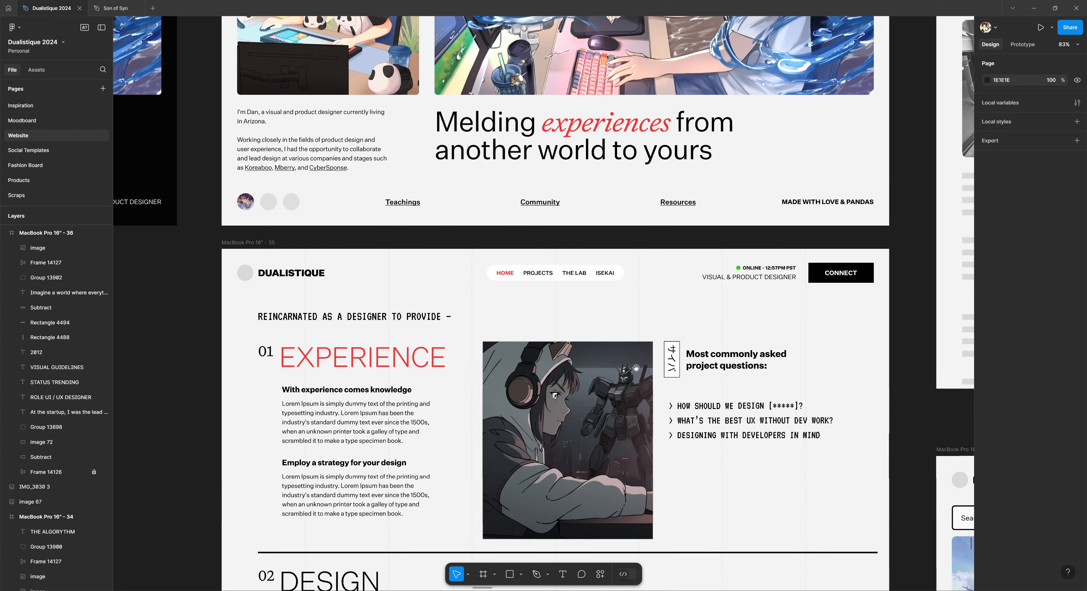
left_click_drag(639, 209, 631, 263)
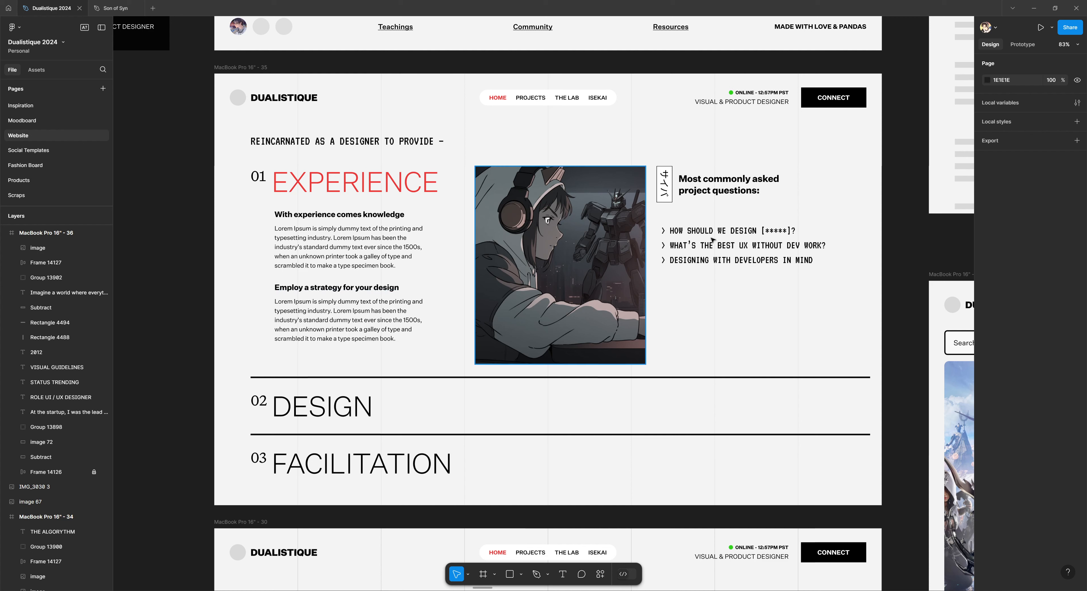
left_click(733, 235)
triple_click(715, 245)
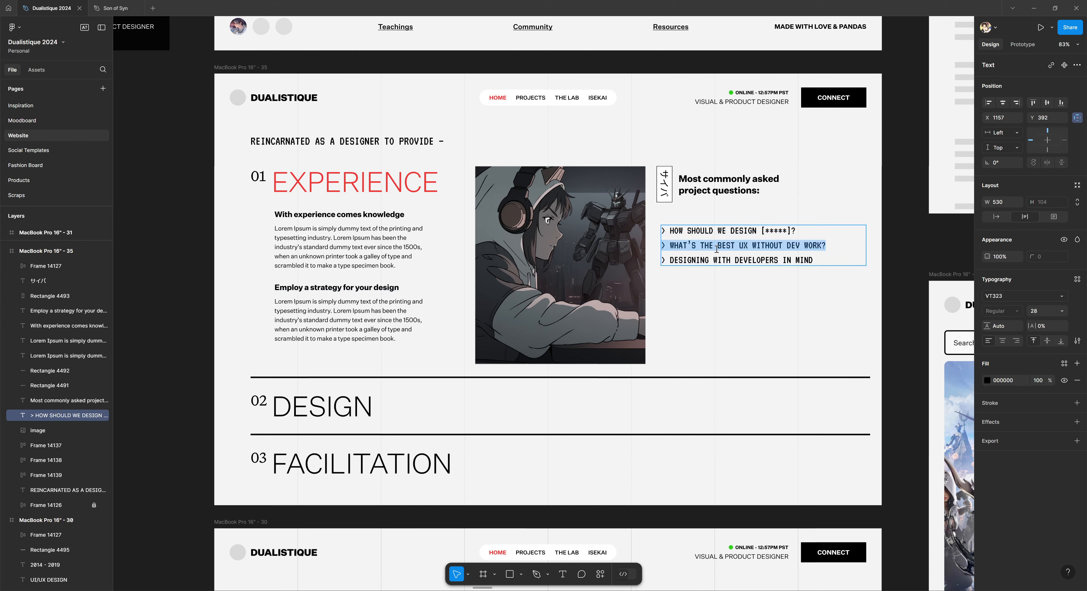
key("Escape")
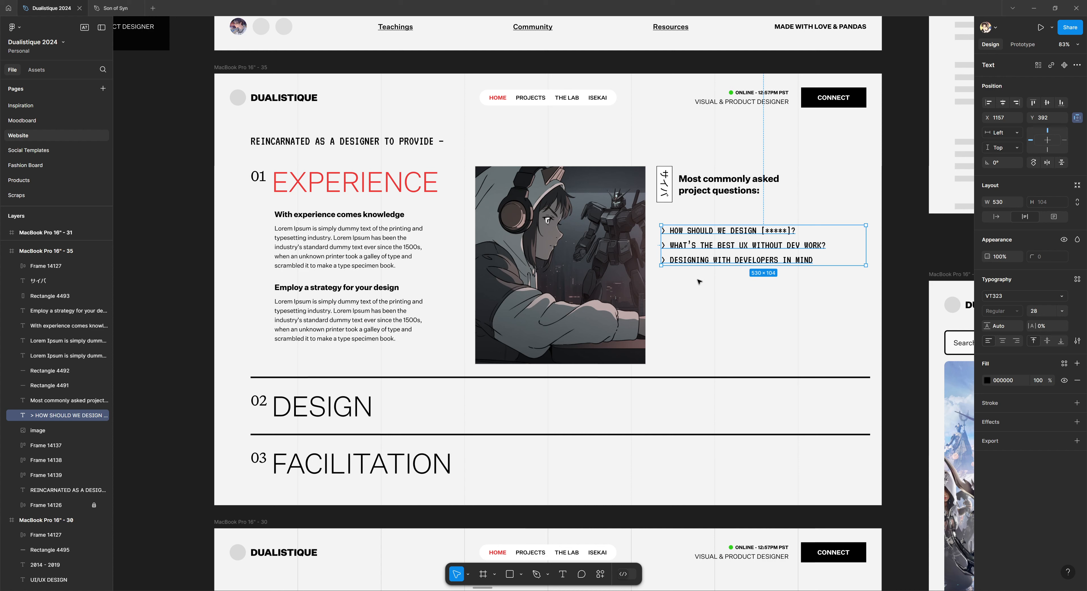
double_click(718, 249)
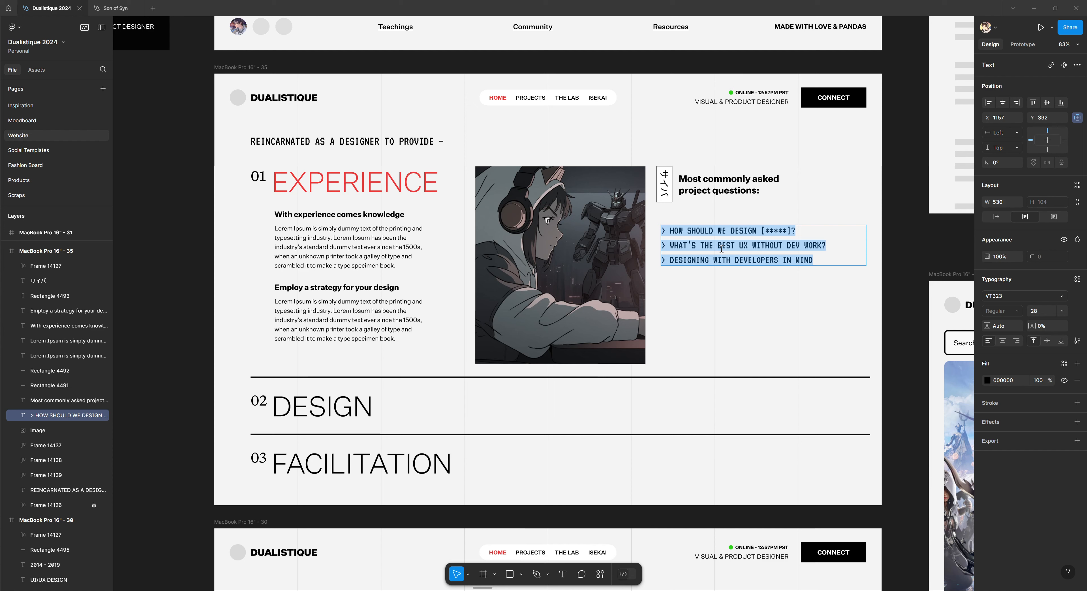
key("Escape")
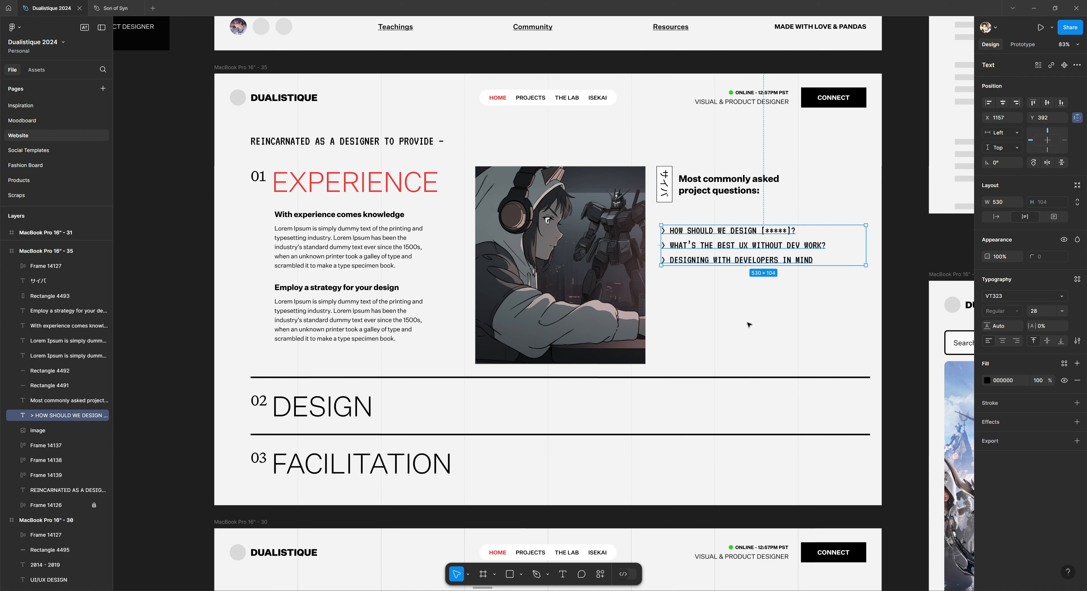
left_click(773, 289)
left_click(320, 142)
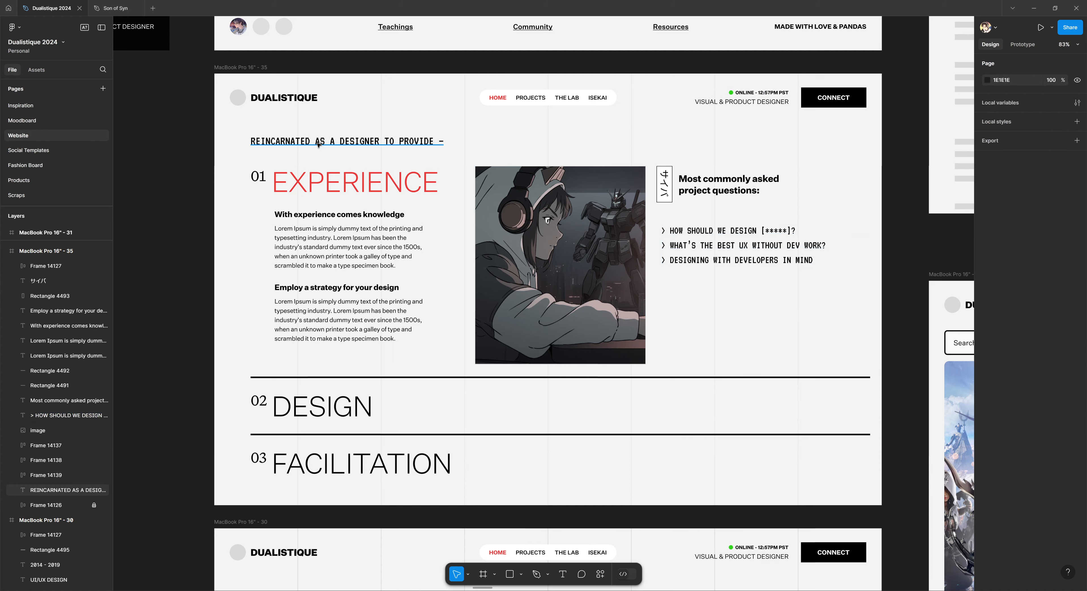
left_click(186, 291)
Compare the EXPERIENCE section's subheadings and placeholder paragraphs with the project questions and their heading in MacBook Pro 16" - 35
left_click_drag(178, 301, 171, 276)
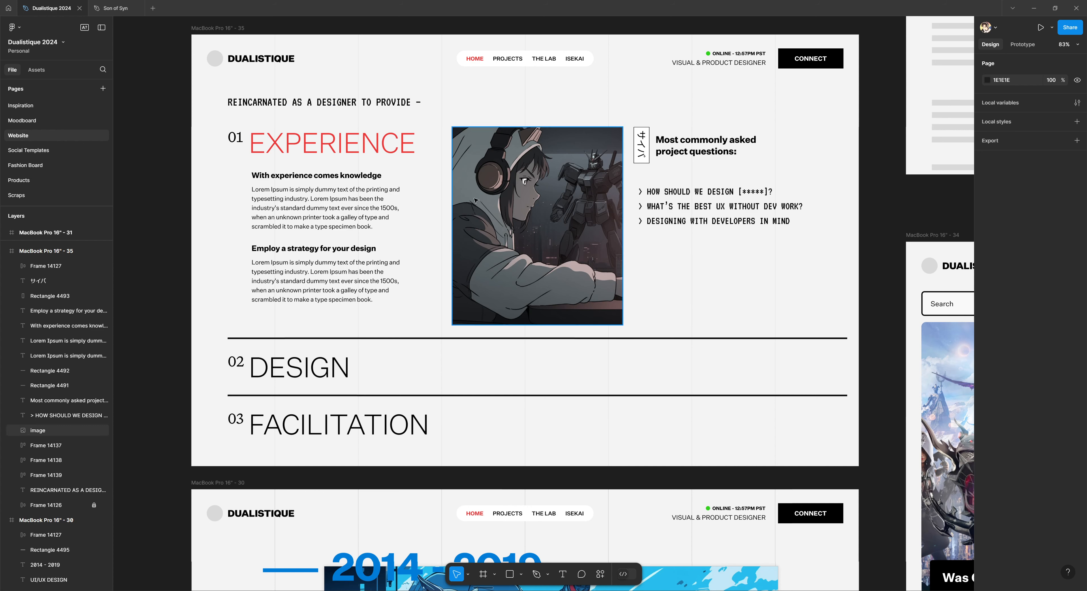
left_click(292, 203)
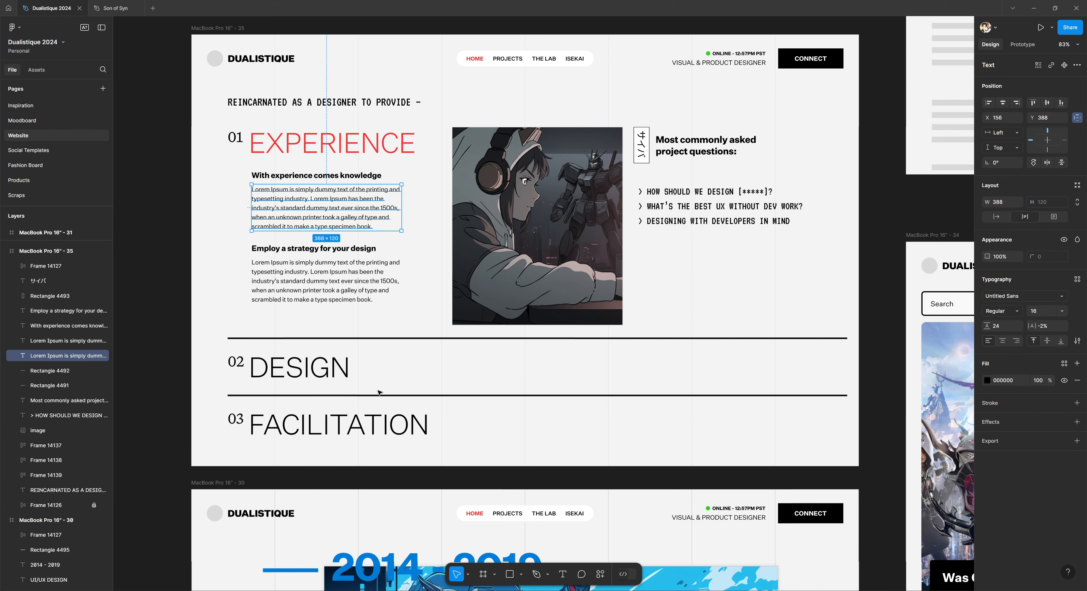
left_click(325, 281)
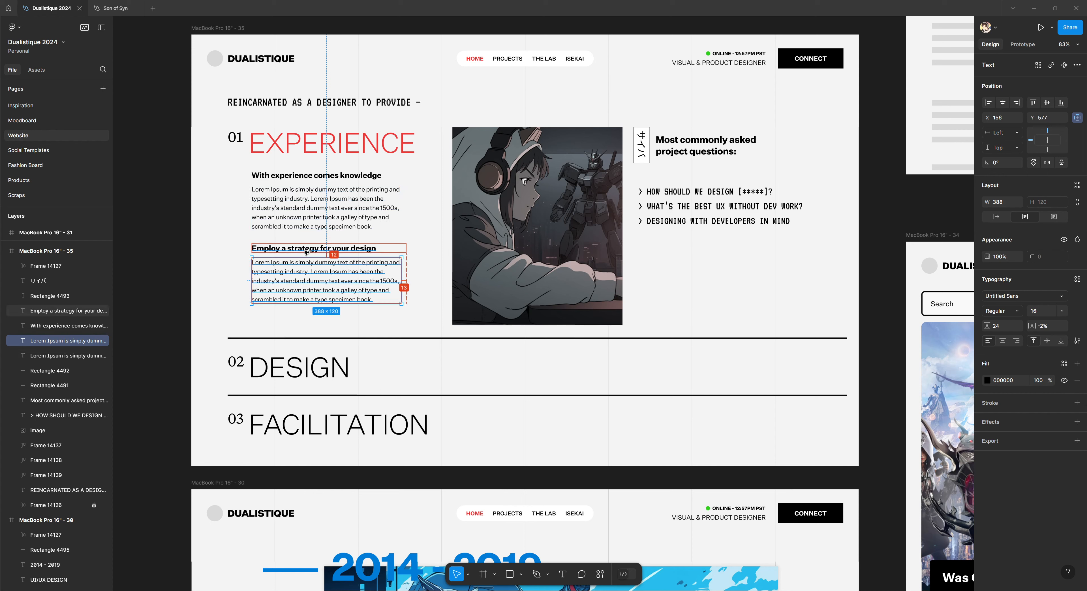
left_click(321, 247)
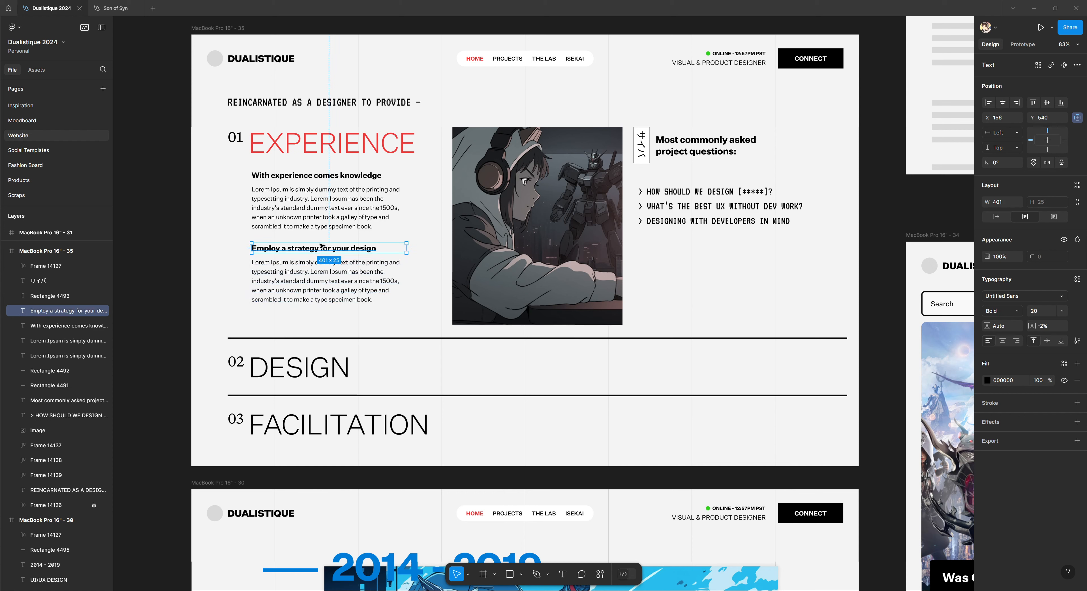
left_click(319, 202)
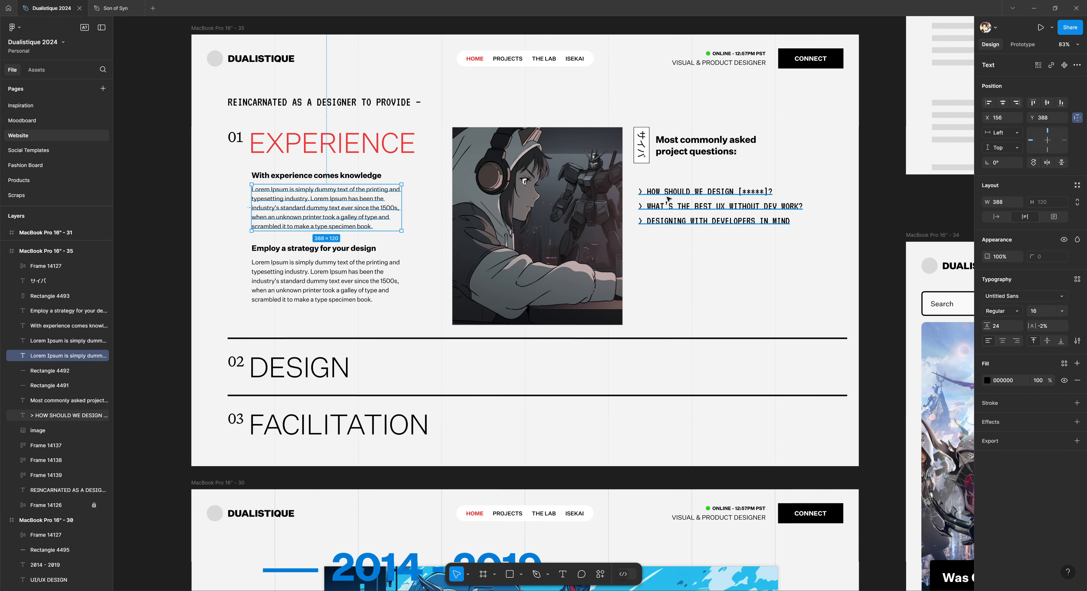
left_click(713, 206)
left_click(340, 208)
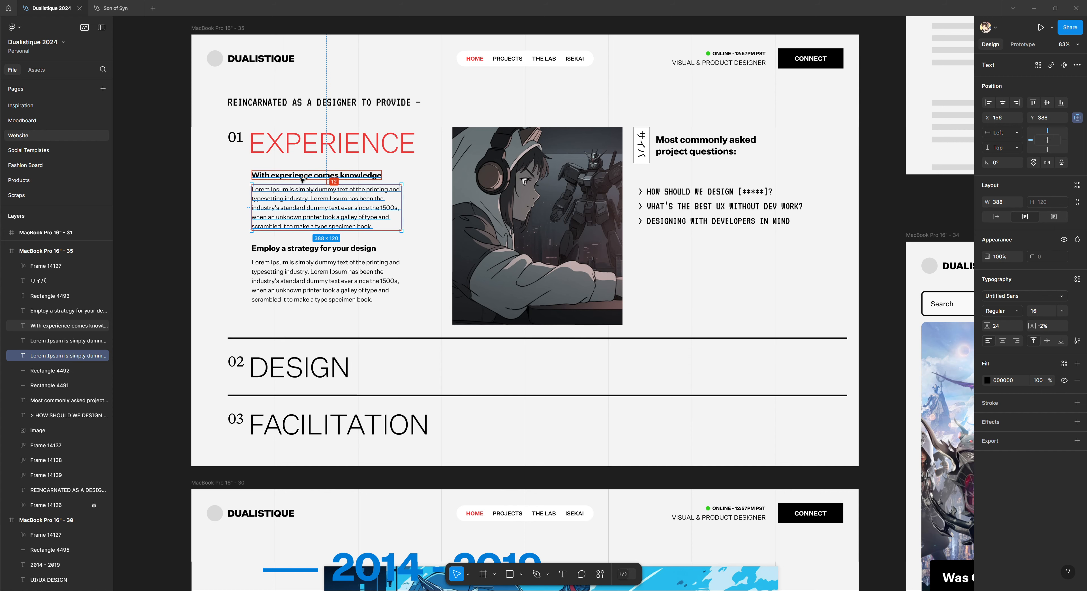
left_click(711, 145)
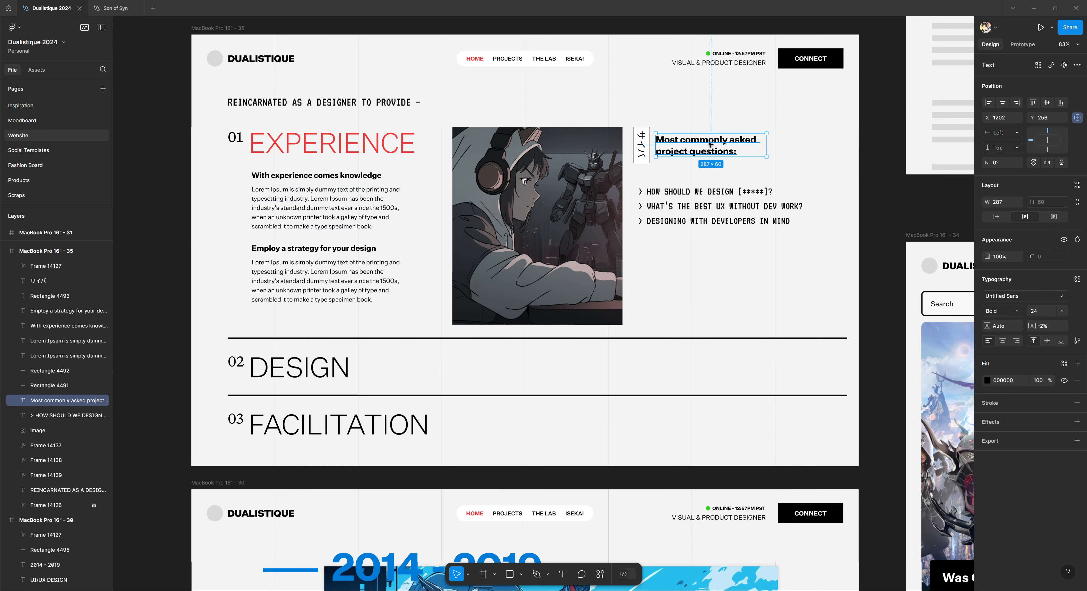
scroll(527, 319, "down", 5)
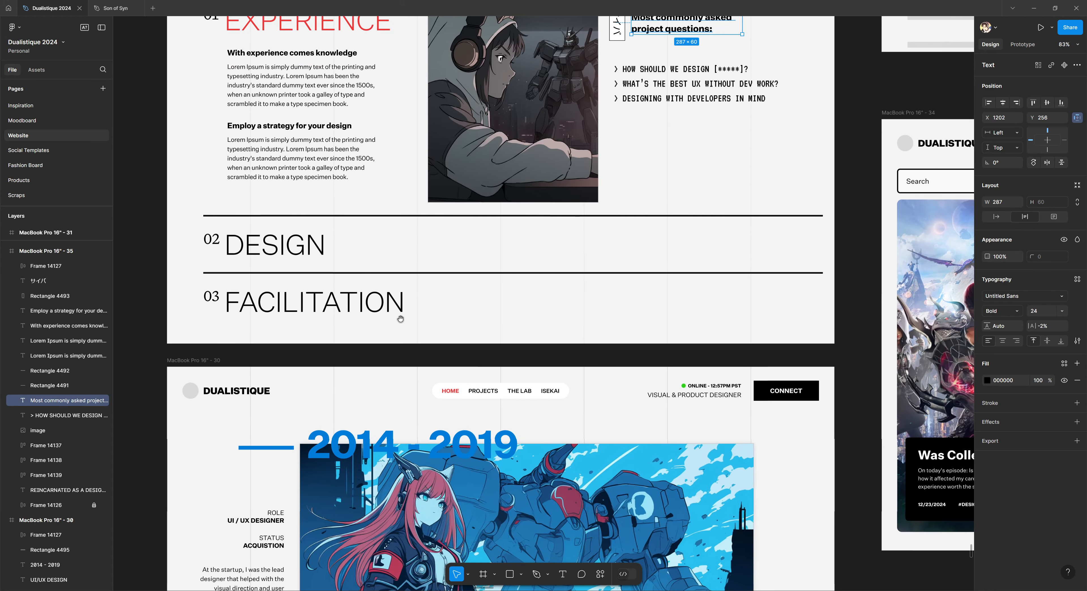
Examine the CYBERSPONSE project layout in MacBook Pro 16" - 30
scroll(400, 319, "up", 1)
scroll(465, 287, "down", 7)
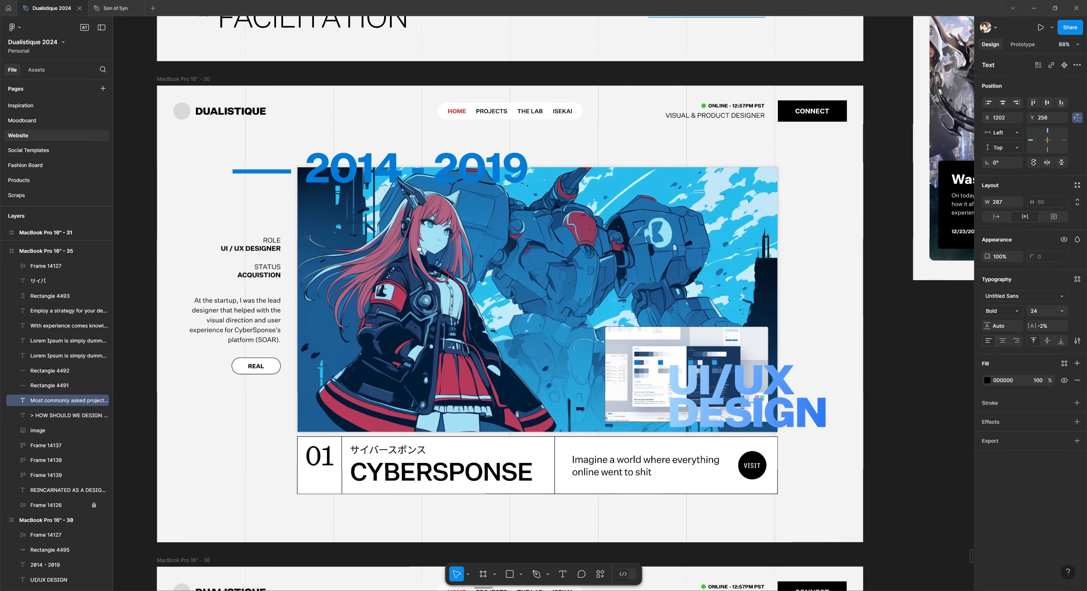
left_click_drag(419, 248, 417, 231)
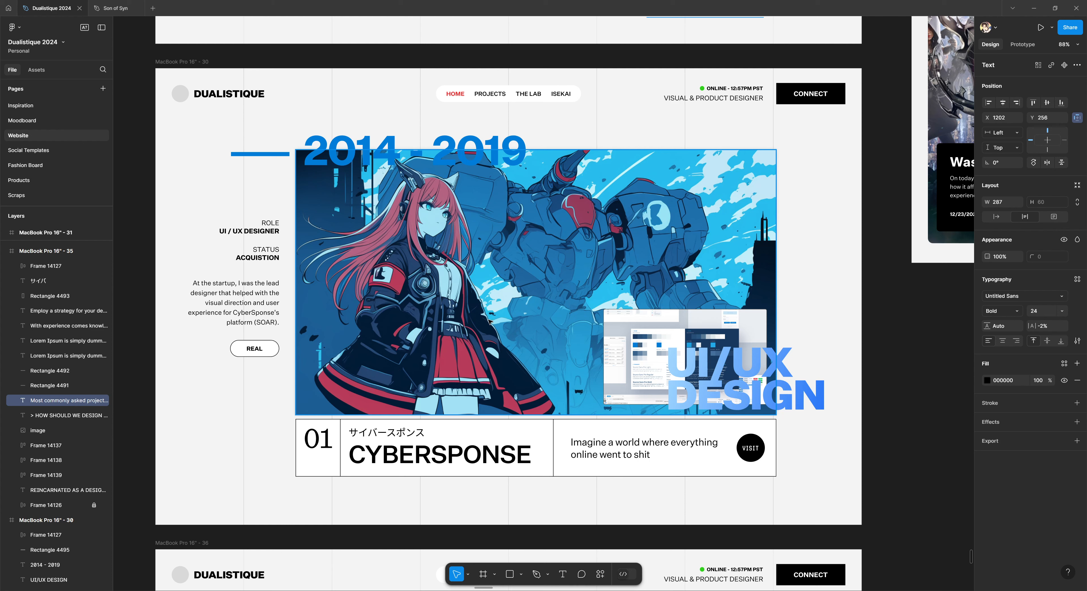
Try the interface screenshot near the upper-right corner of the CYBERSPONSE artwork and return it to the lower-right corner
double_click(650, 354)
left_click_drag(650, 354, 615, 219)
key("Up")
key("Up")
key("Up")
key("Up")
key("Up")
key("Up")
key("Up")
key("Up")
key("Up")
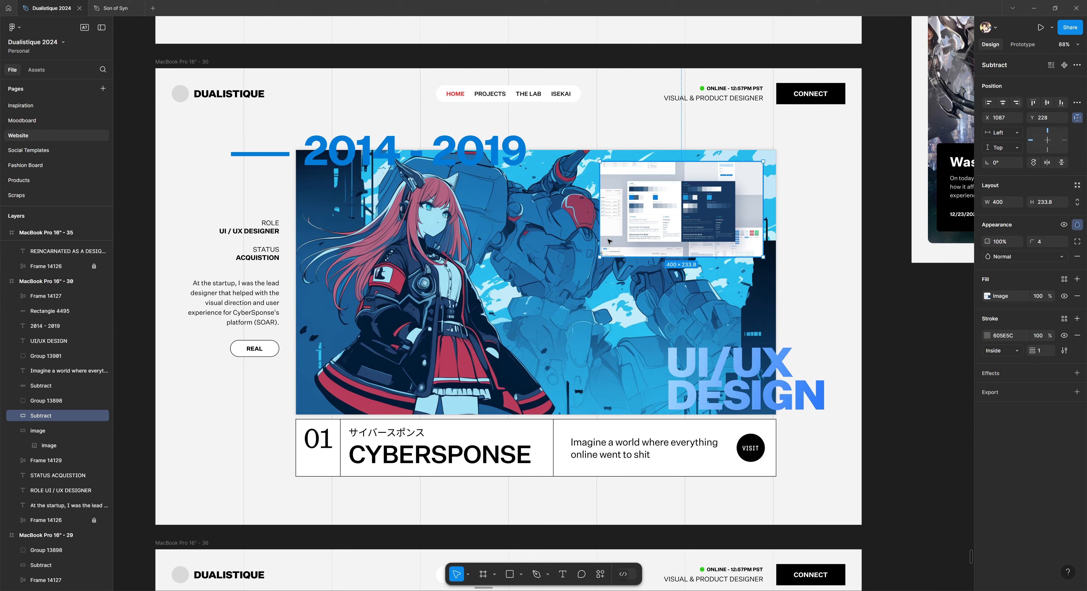
left_click_drag(610, 241, 613, 390)
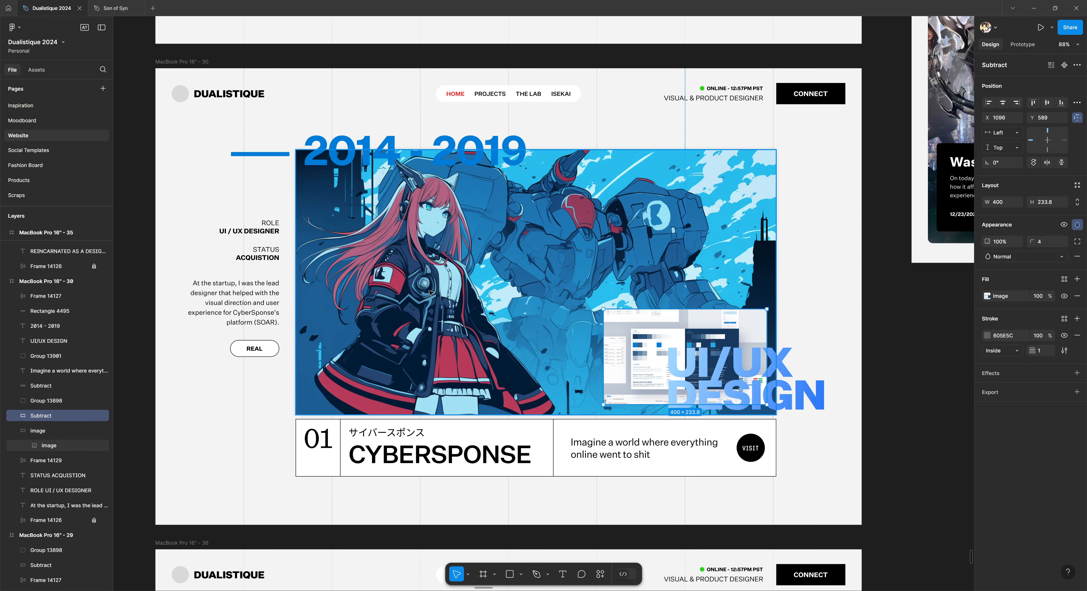
Clear the selection and compare the CYBERSPONSE layout with the KOREABOO layout in the frame below it
scroll(429, 293, "down", 5)
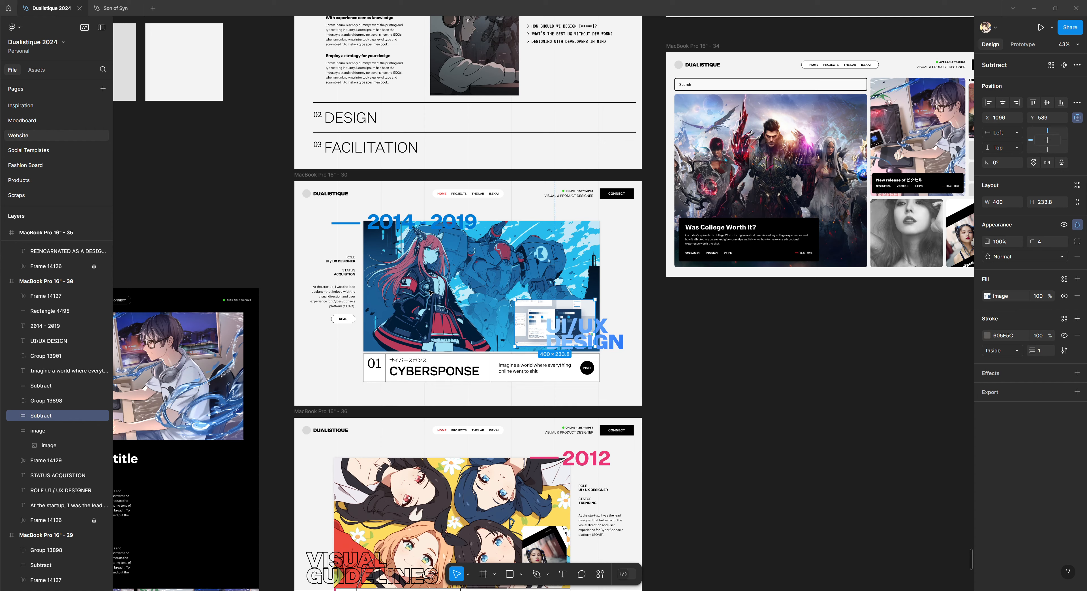
scroll(430, 293, "up", 2)
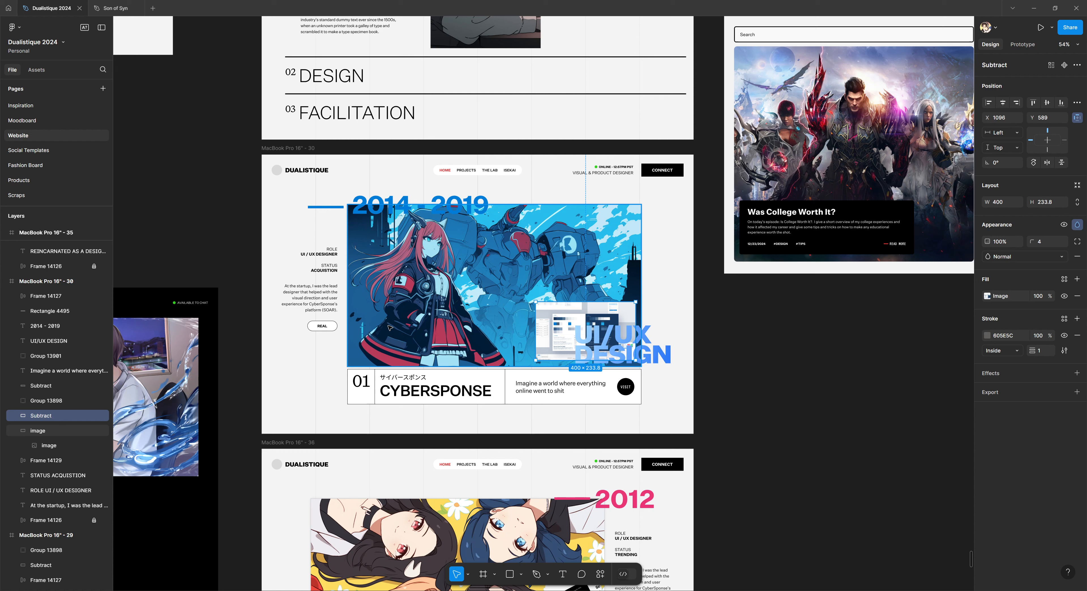
left_click(672, 283)
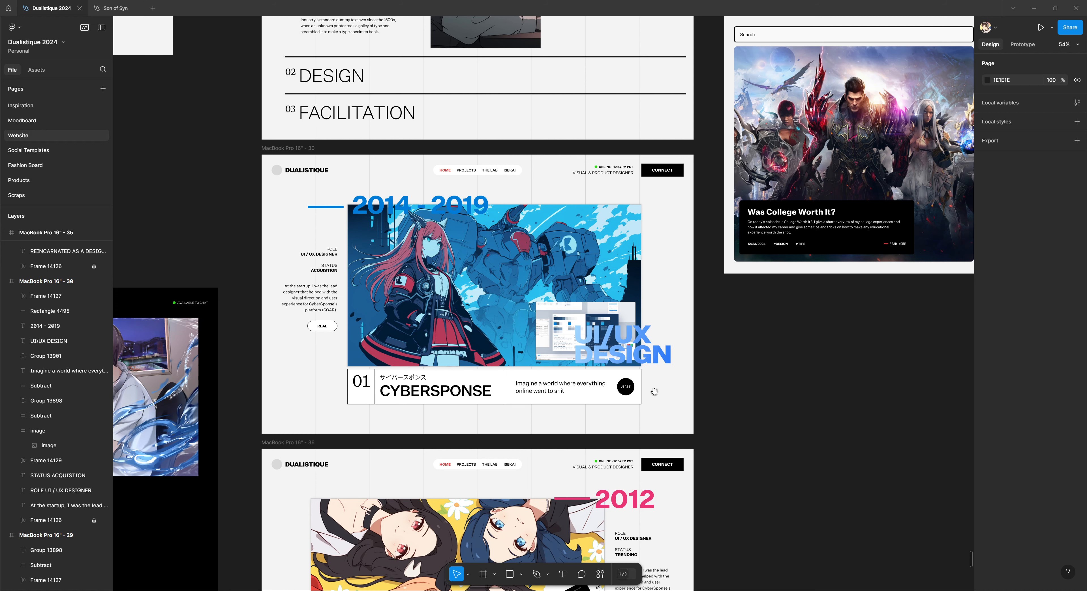
left_click_drag(655, 393, 641, 331)
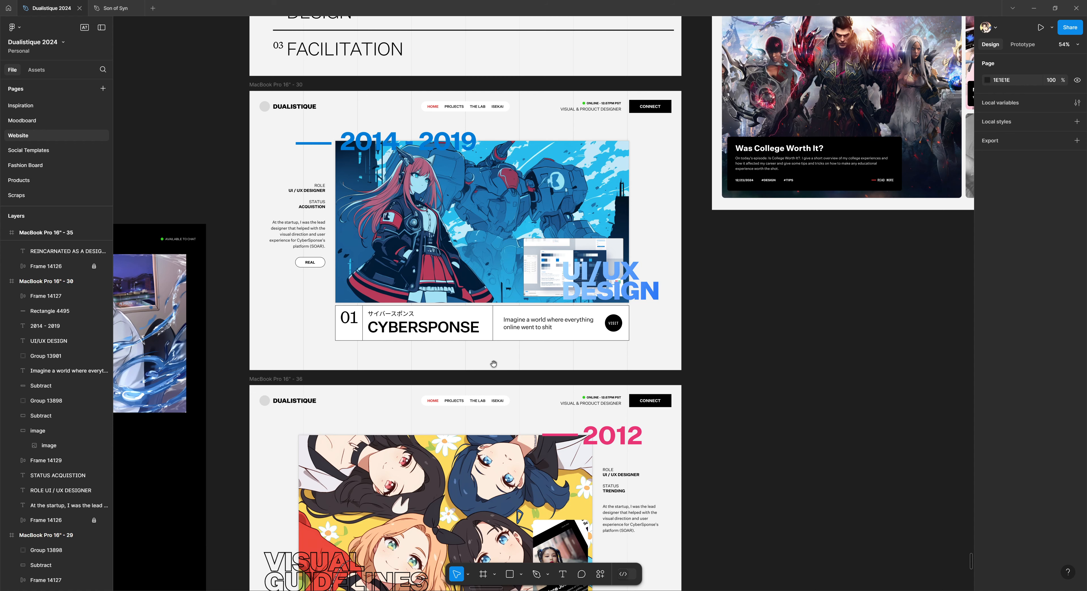
left_click_drag(378, 356, 332, 311)
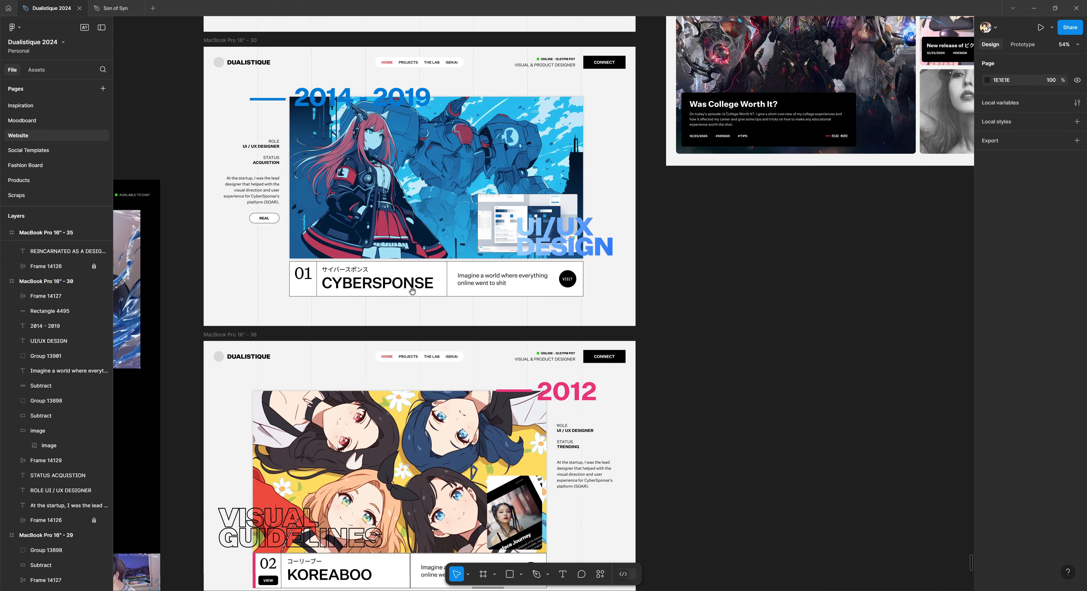
scroll(412, 291, "down", 5)
scroll(422, 358, "up", 7)
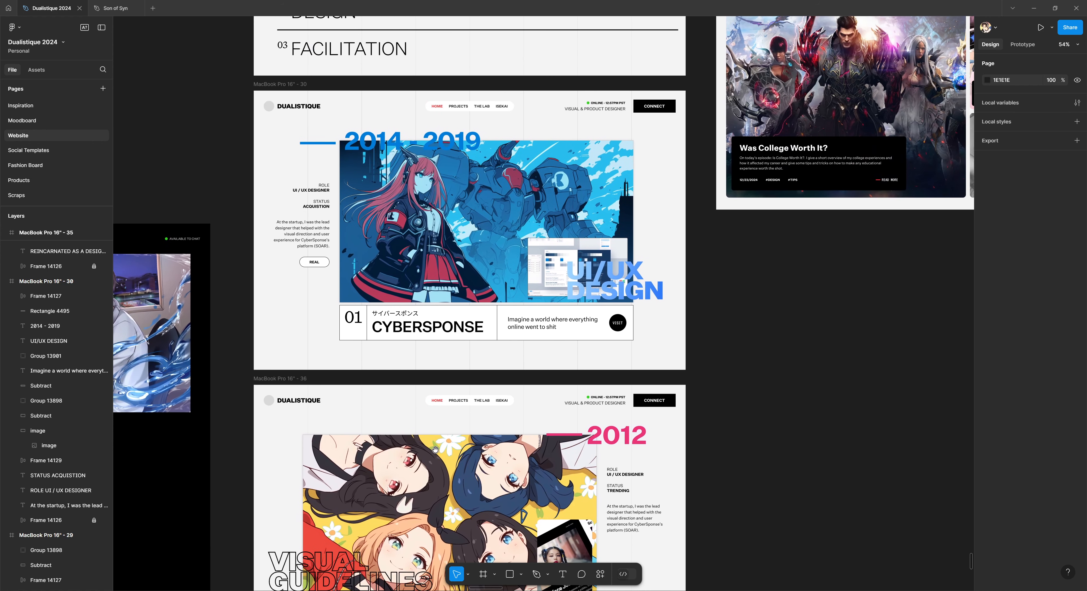
Inspect the "UI/UX DESIGN" text, the "2014 - 2019" heading and its blue bar in MacBook Pro 16" - 30, leaving nothing selected
left_click_drag(572, 288, 567, 259)
left_click(565, 249)
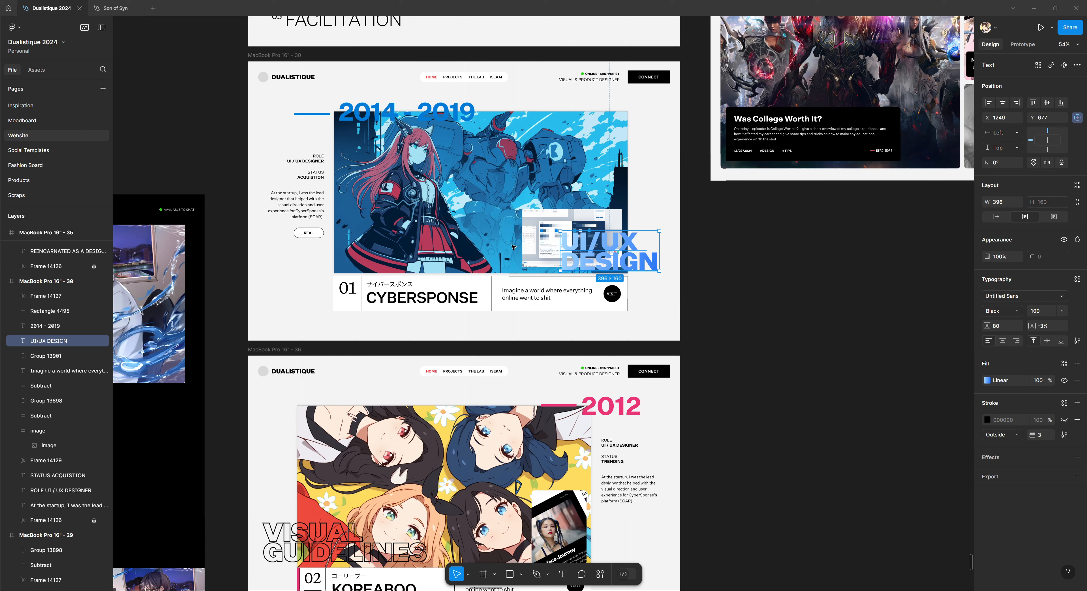
left_click(423, 109)
left_click(312, 114)
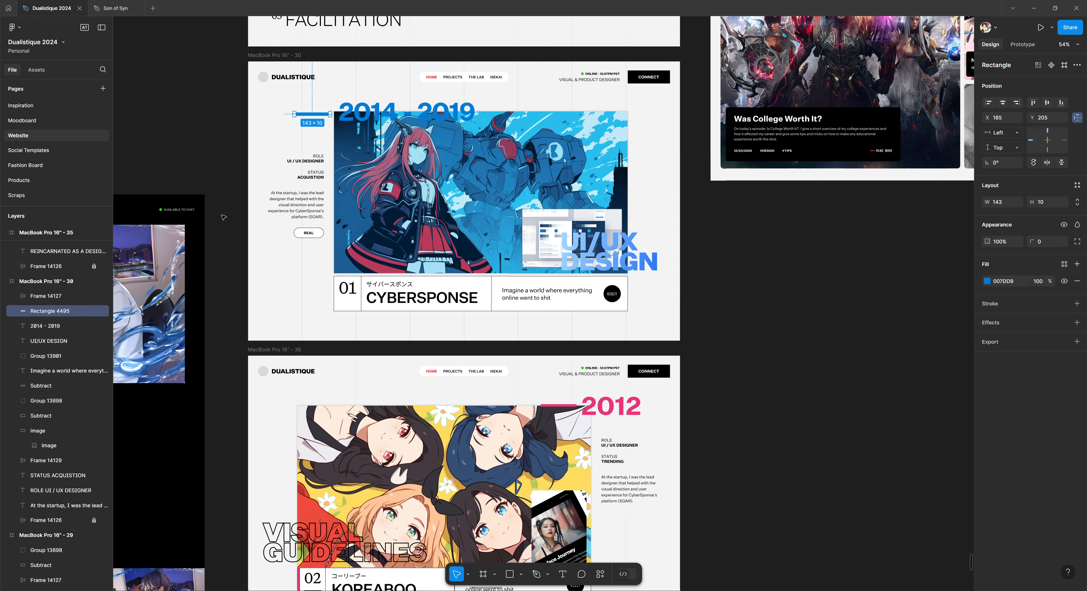
left_click(262, 311)
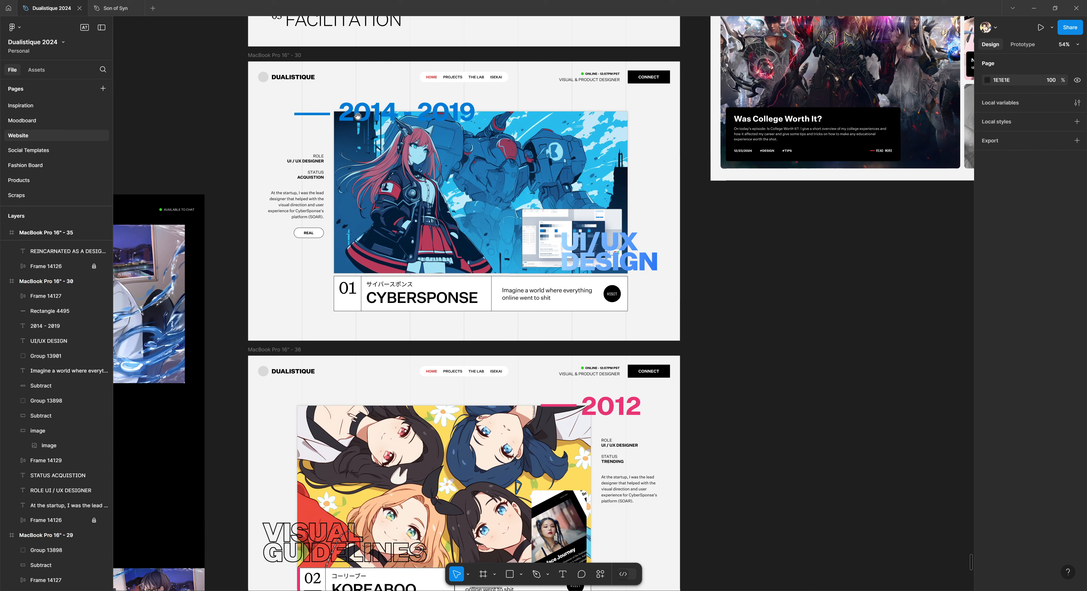
Try the CYBERSPONSE layout without the blue bar, "2014 - 2019" and "UI/UX DESIGN" by moving them onto empty canvas, and undo the move
left_click(308, 113)
left_click(367, 111, "shift")
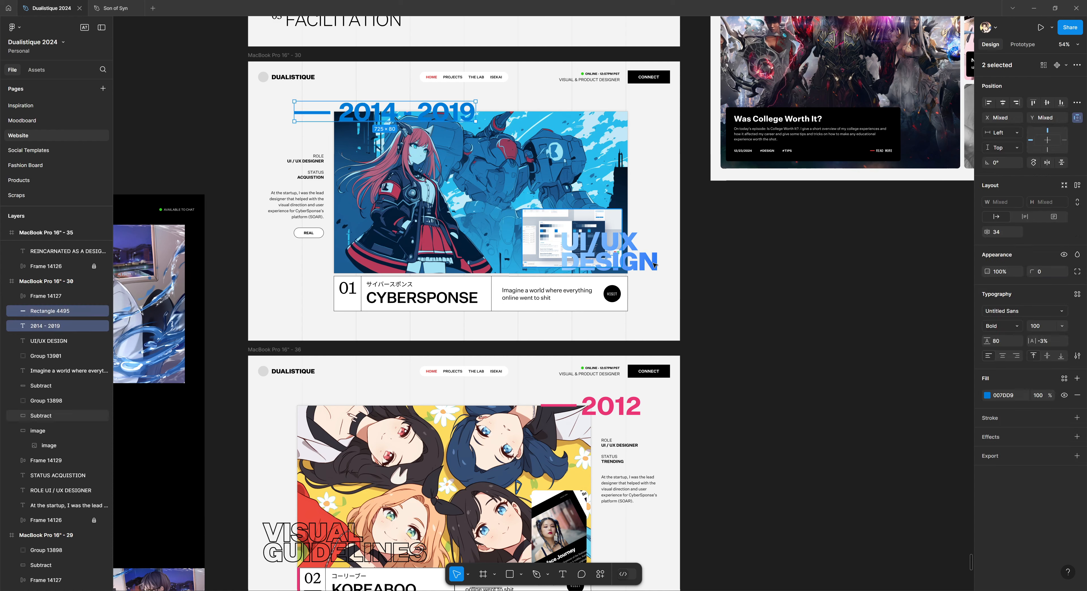
left_click(619, 248, "shift")
left_click_drag(619, 248, 928, 439)
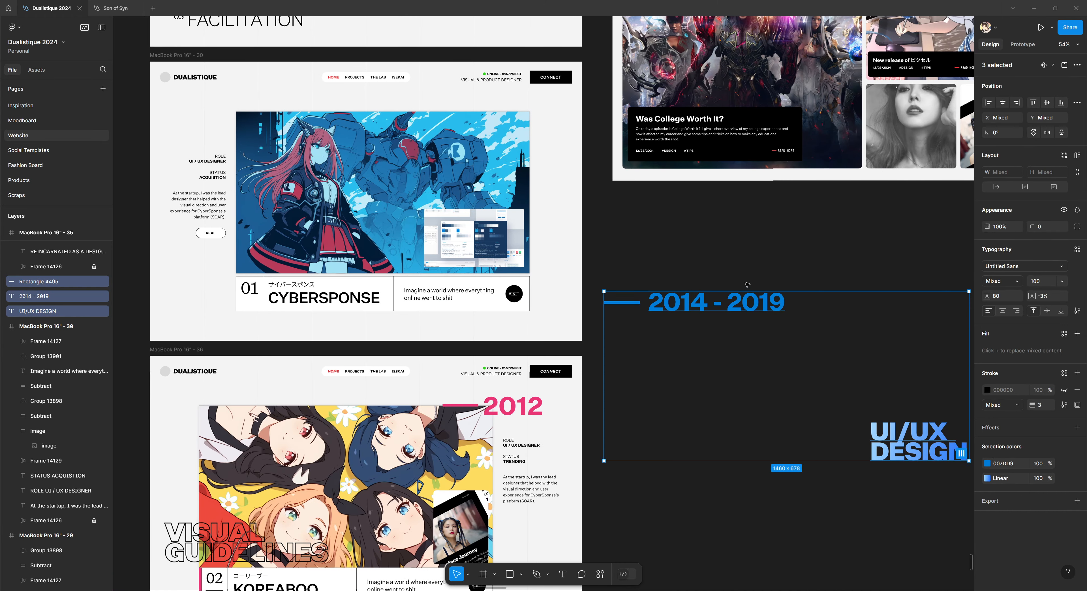
key("ctrl+z")
left_click(641, 282)
Inspect how the "2014 - 2019" heading sits on the main artwork in MacBook Pro 16" - 30
scroll(640, 282, "left", 3)
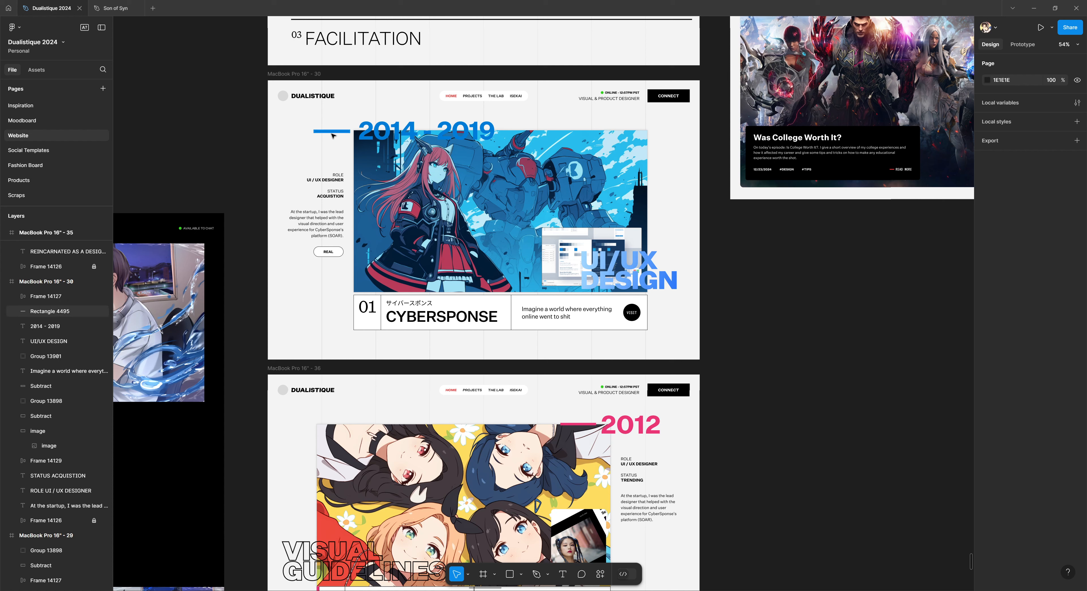
left_click(392, 131)
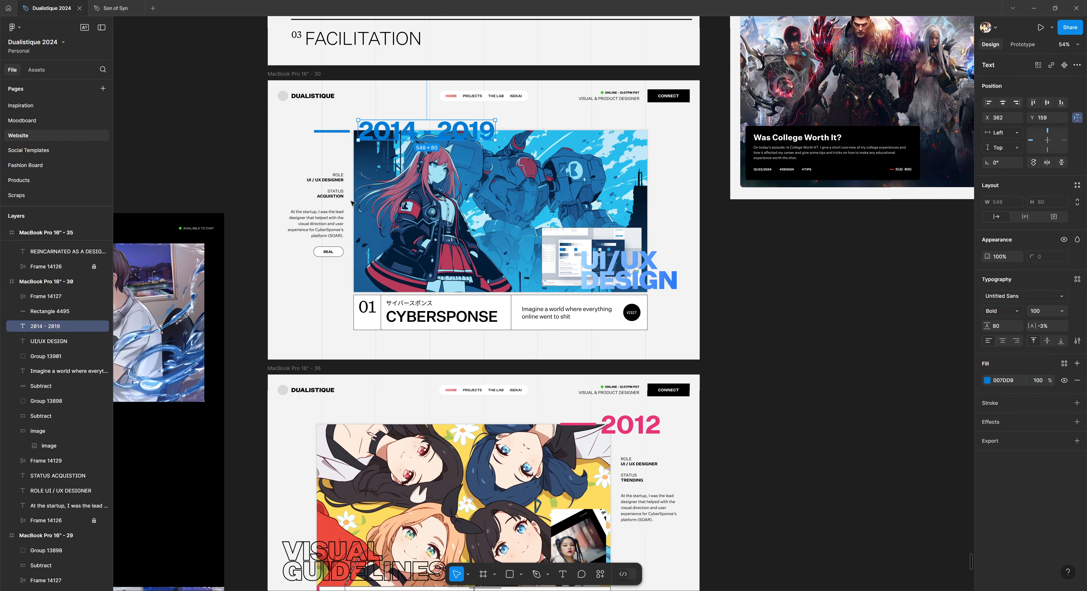
left_click(422, 243)
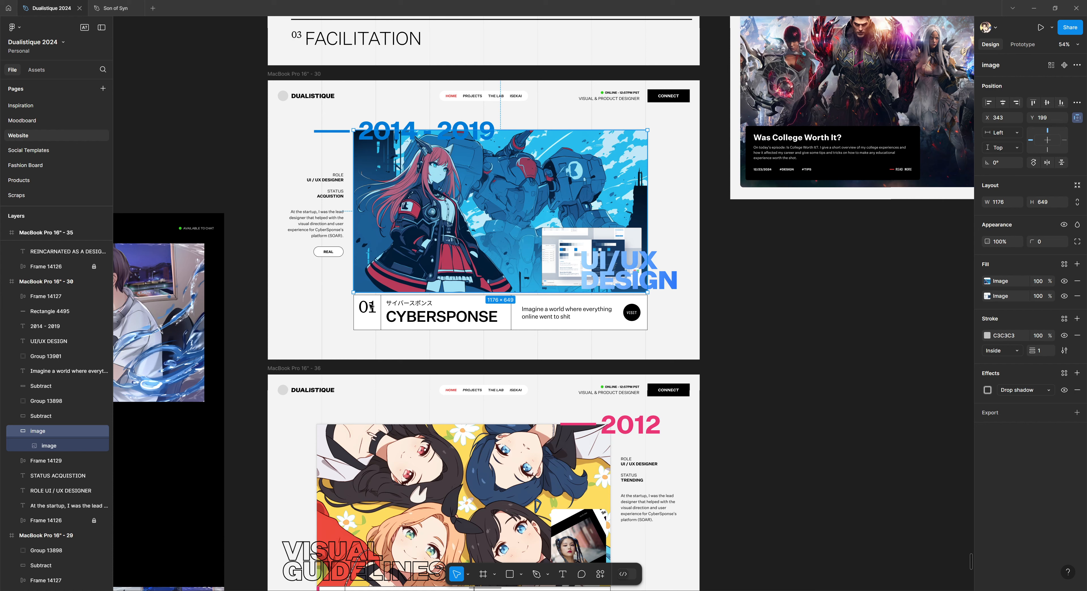
left_click_drag(304, 280, 410, 331)
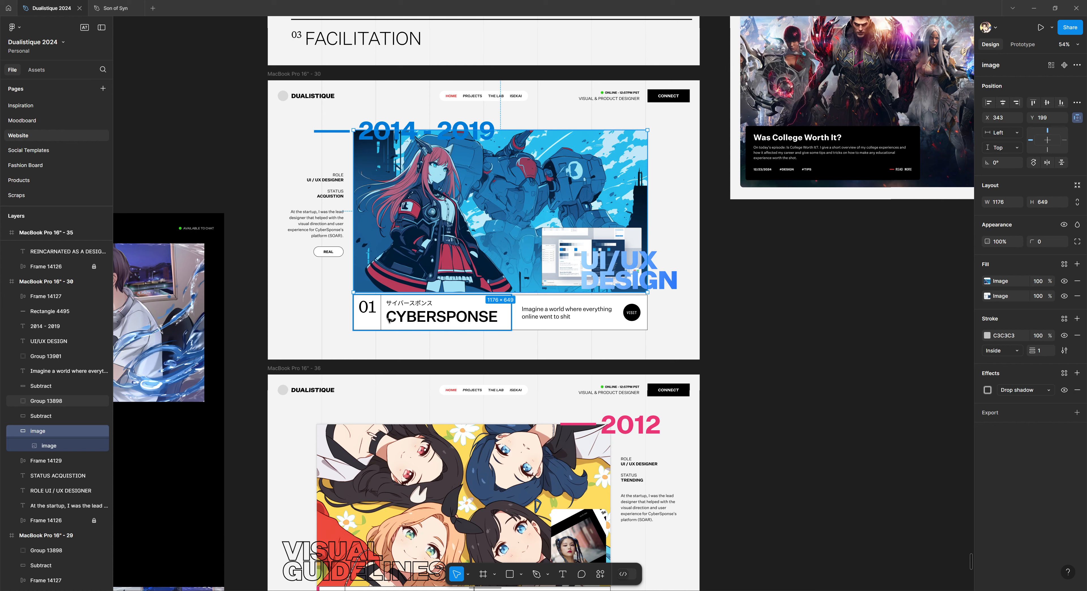
Select all elements of the CYBERSPONSE caption strip below the artwork to examine its structure, and clear the selection
left_click(601, 334)
left_click_drag(602, 334, 302, 300)
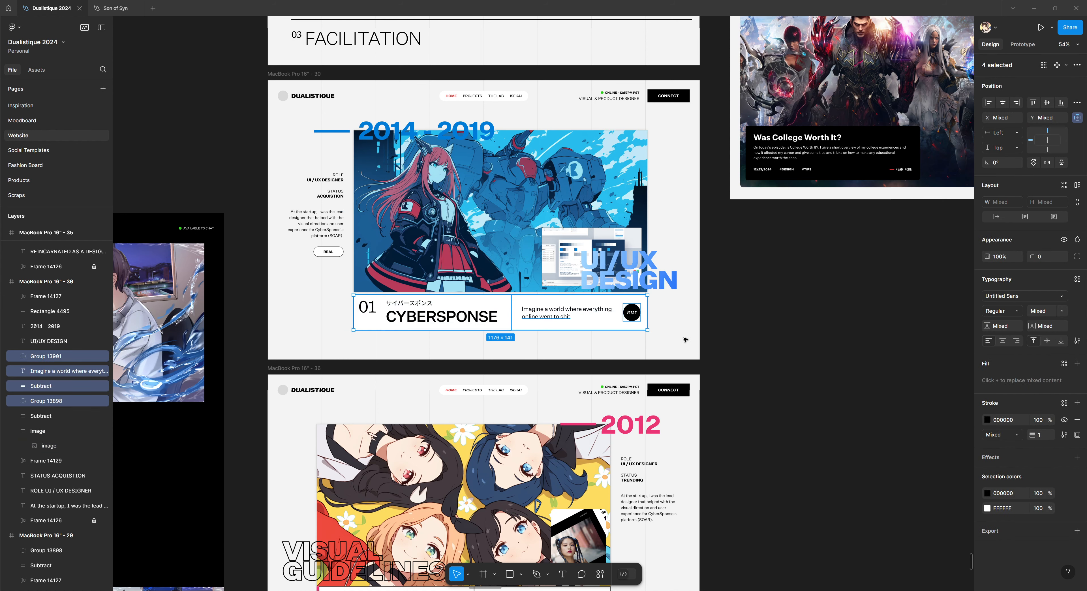
left_click(266, 331)
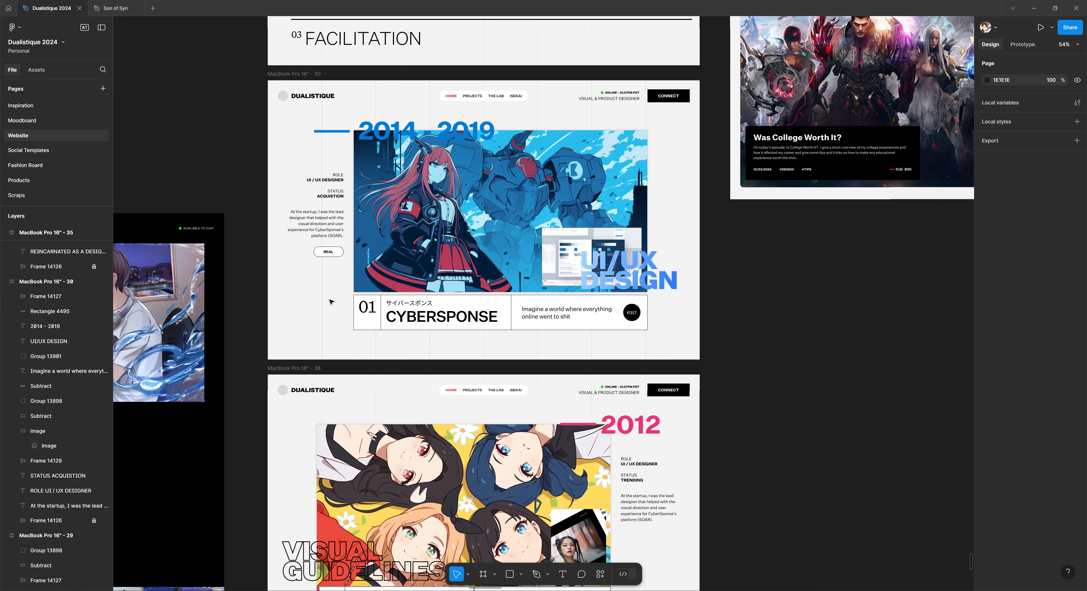
mouse_move(324, 299)
left_mouse_down()
mouse_move(515, 340)
mouse_move(659, 340)
mouse_move(329, 306)
left_mouse_up()
left_click(657, 338)
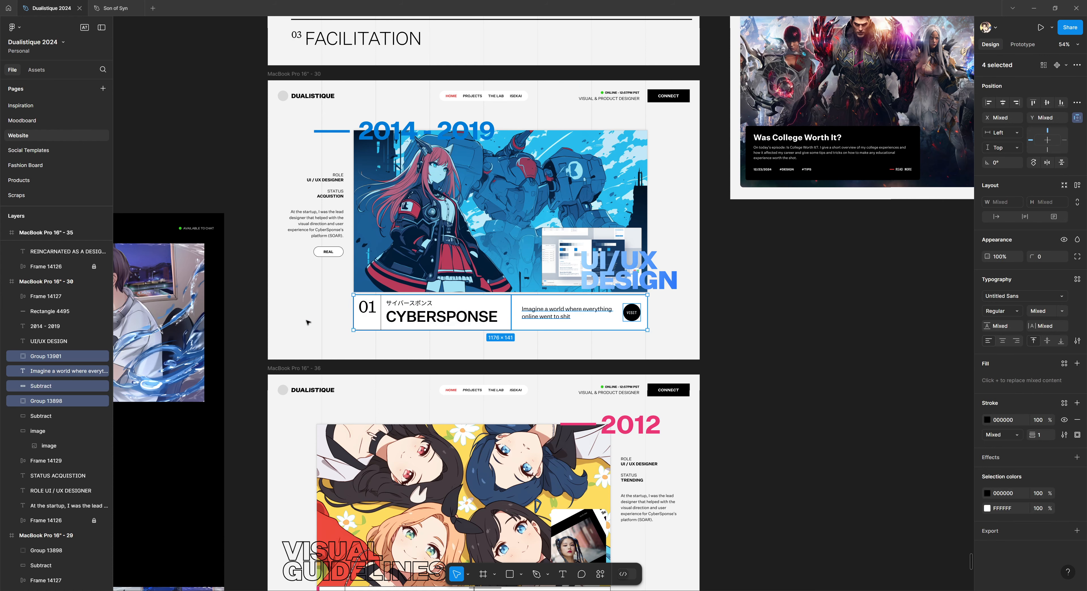
left_click(302, 320)
Examine the KOREABOO project layout in MacBook Pro 16" - 36 and inspect its outlined "VISUAL GUIDELINES" text
scroll(304, 323, "down", 5)
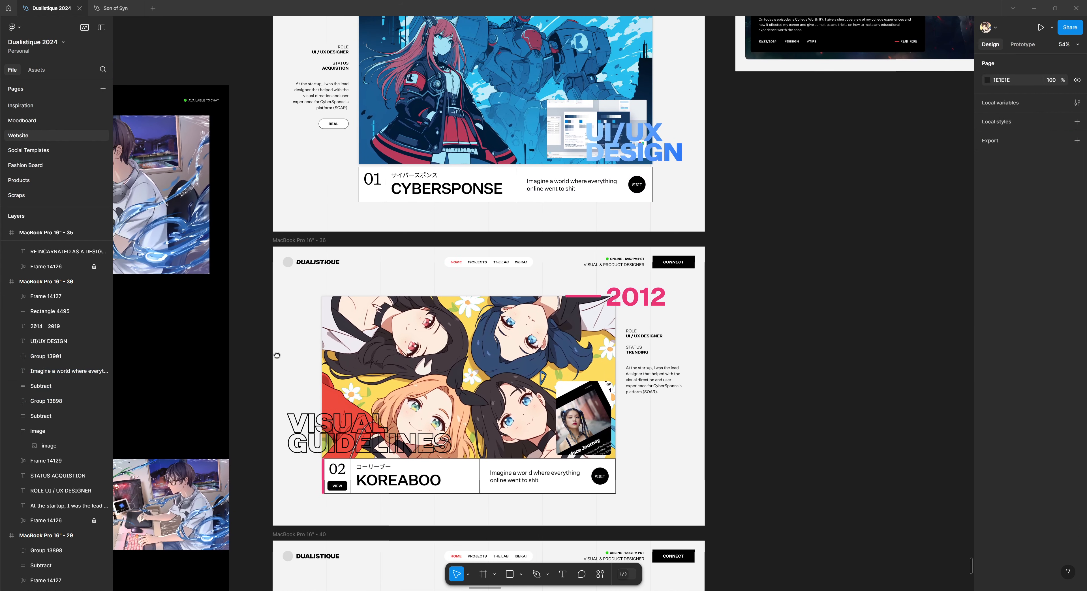
left_click_drag(279, 355, 286, 323)
scroll(286, 323, "up", 5)
scroll(286, 323, "down", 4)
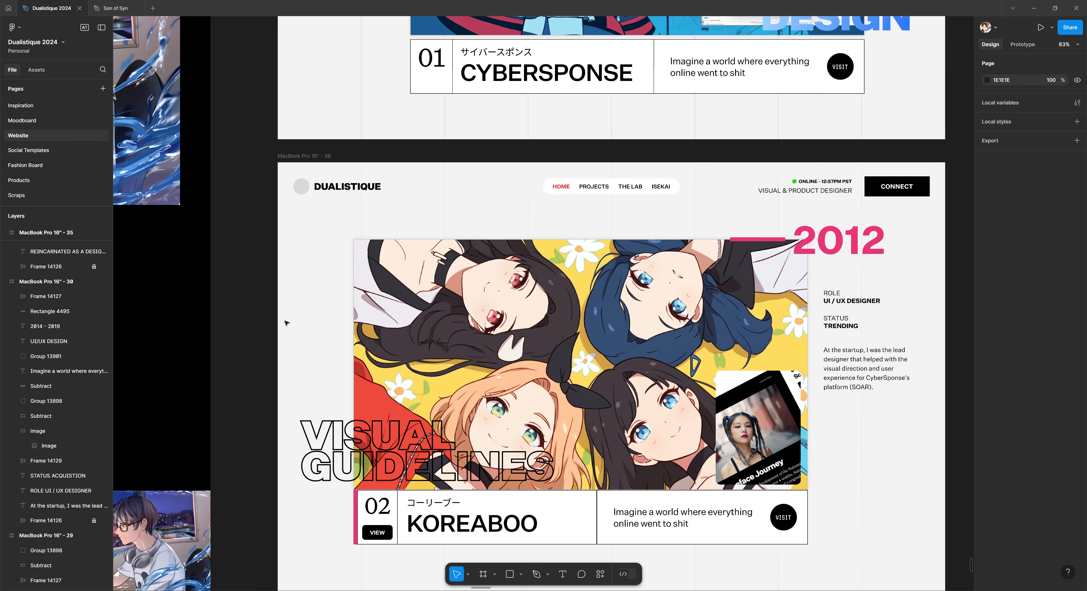
scroll(286, 322, "down", 1)
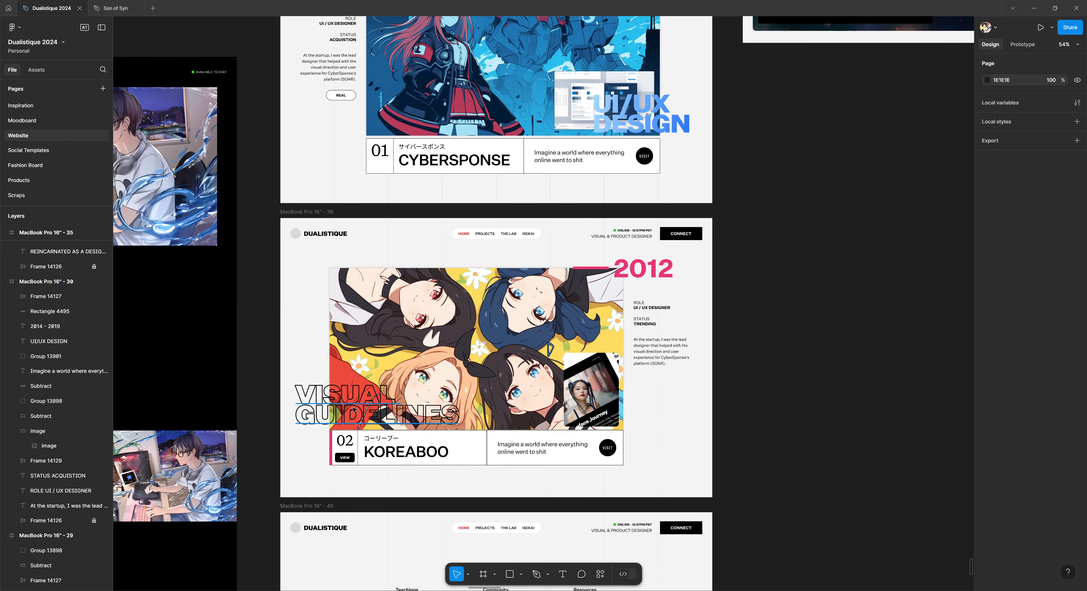
left_click(359, 401)
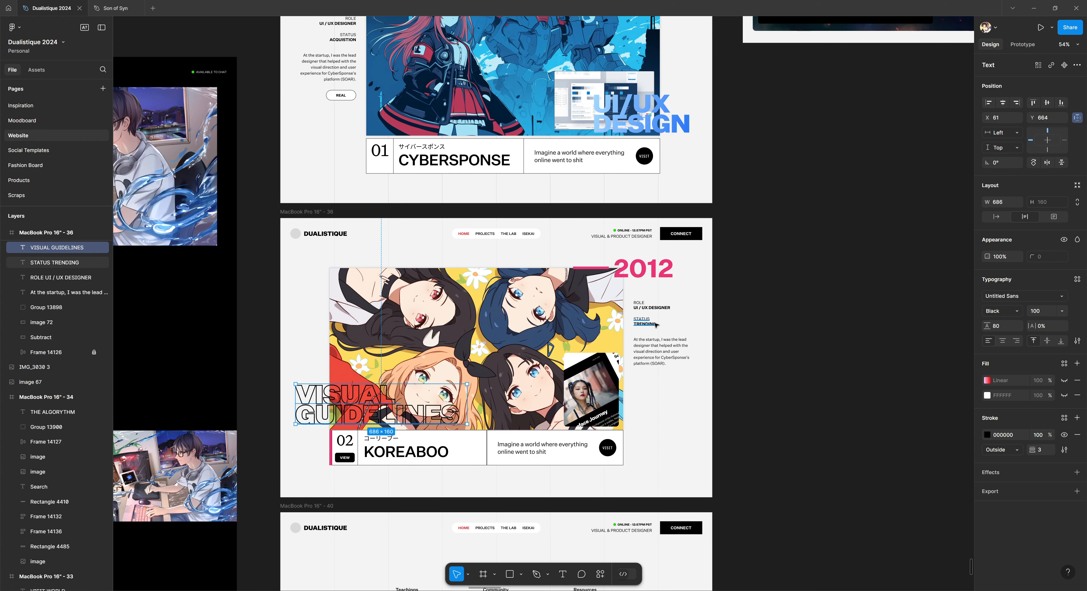
scroll(663, 312, "up", 1)
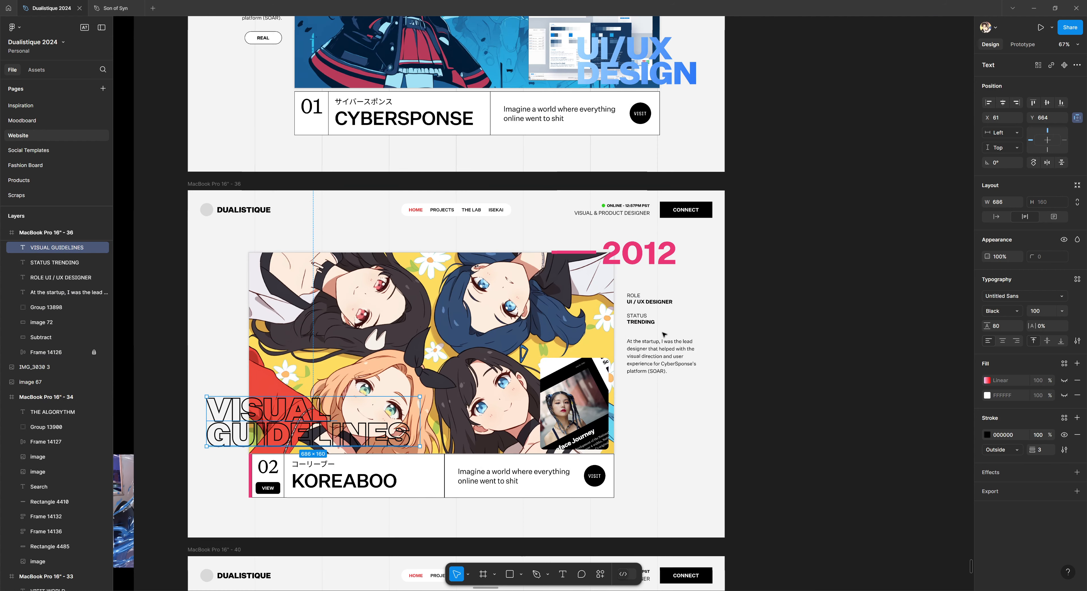
Inspect the ROLE, STATUS and description text blocks beside the KOREABOO artwork, leaving them deselected
left_click(644, 304)
left_click(652, 319)
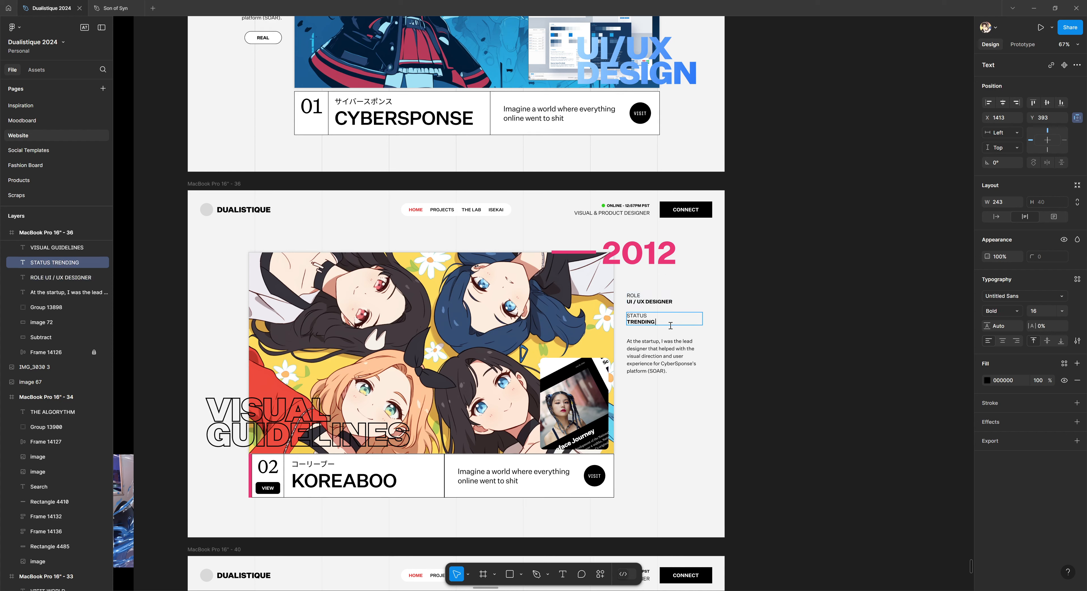
left_click(663, 299)
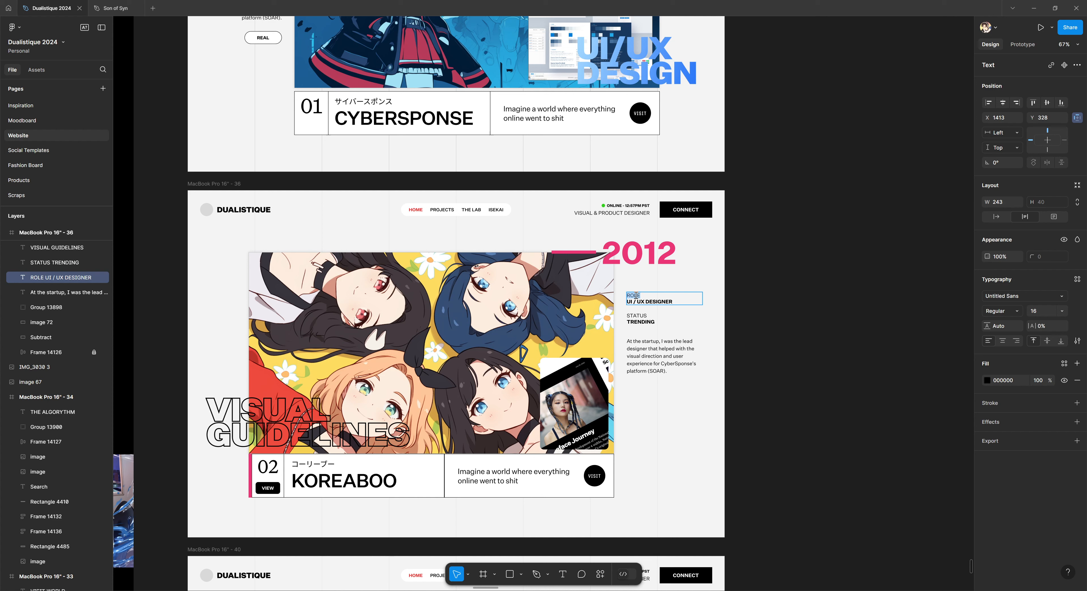
left_click(639, 322)
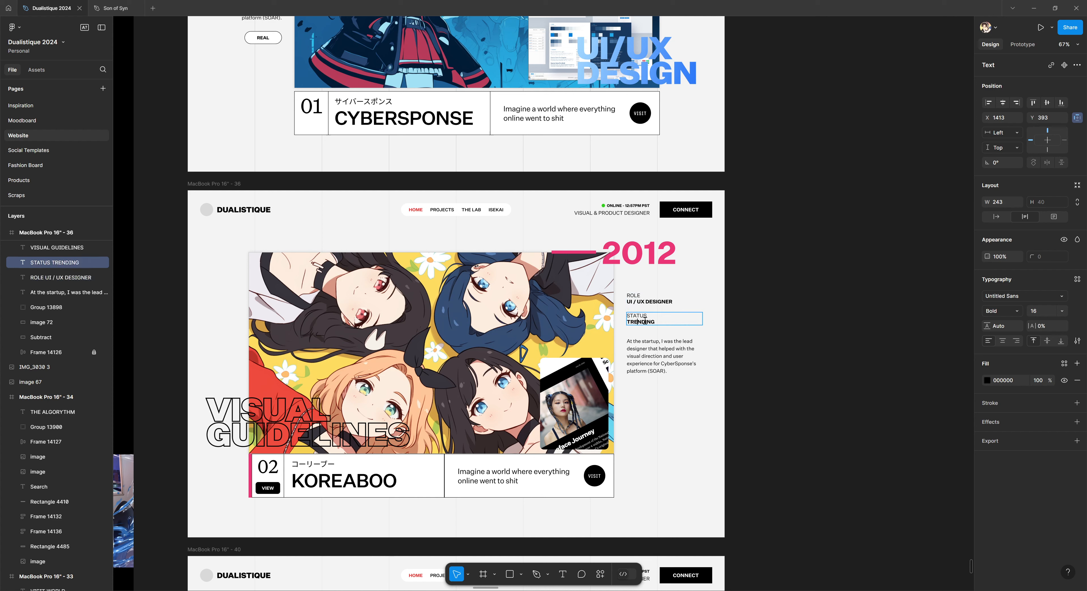
left_click(652, 363)
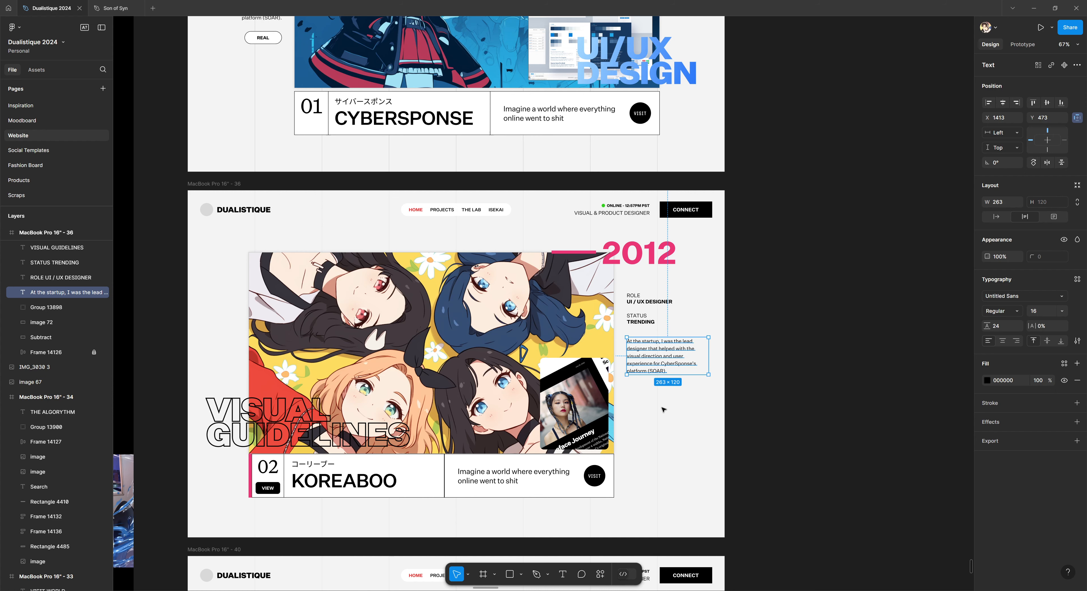
left_click(688, 417)
left_click_drag(626, 433, 650, 386)
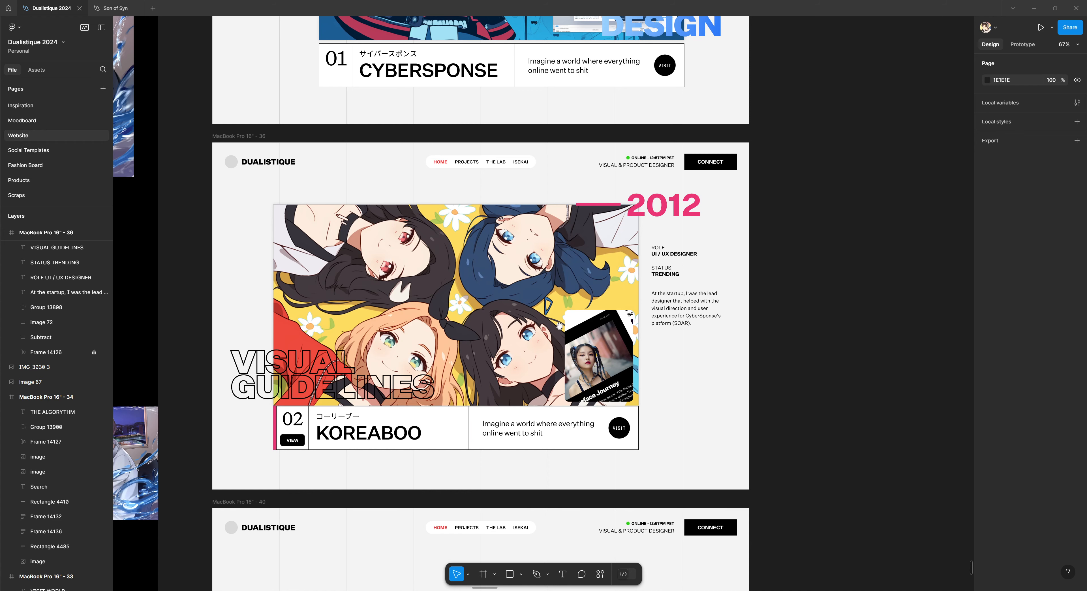
Inspect the Teachings, Community and Resources link row and the "LET'S CHAT" heading in MacBook Pro 16" - 40
scroll(565, 378, "down", 5)
scroll(565, 378, "down", 5)
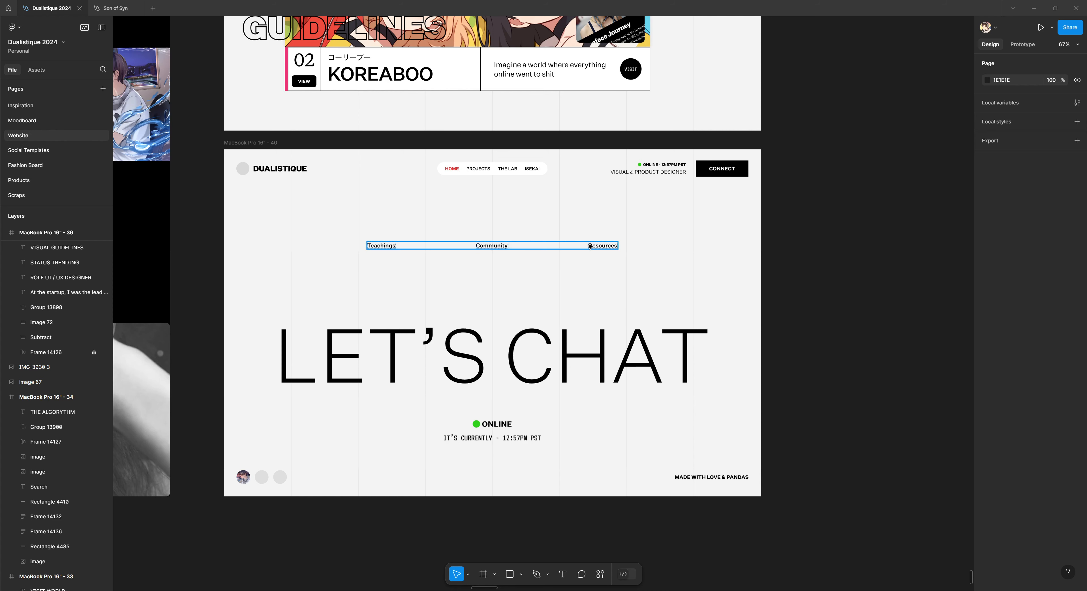
left_click(565, 248)
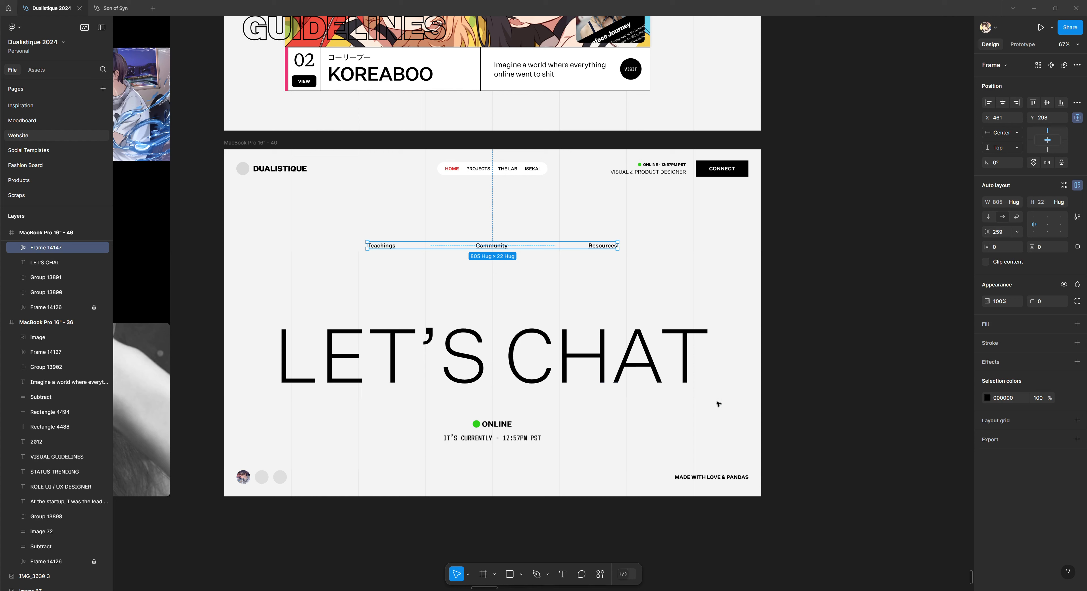
left_click(708, 411)
left_click(541, 389)
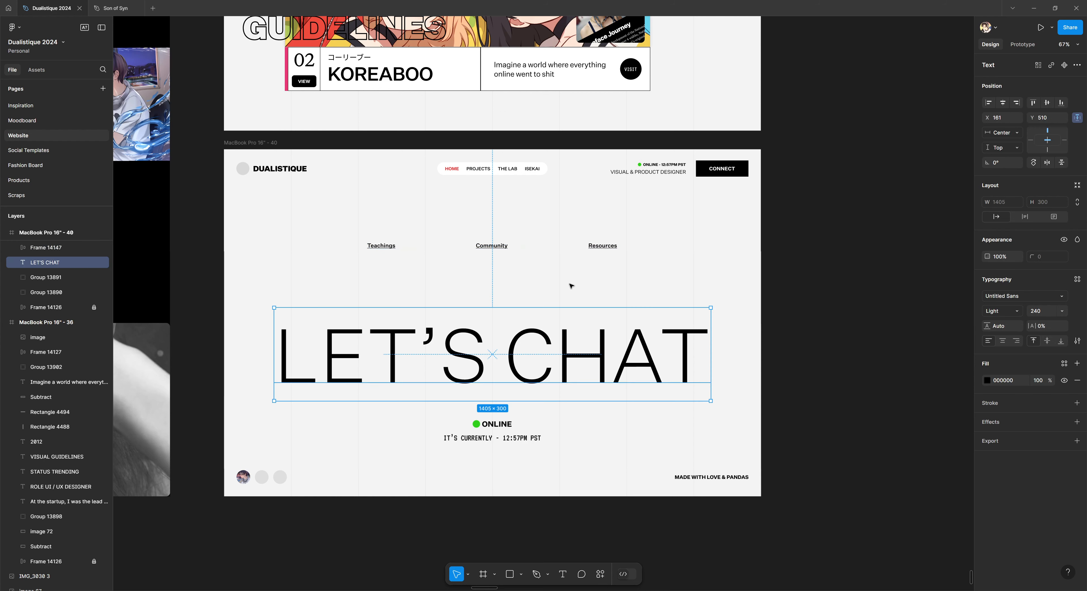
Inspect the ONLINE status, the current-time line and the navigation header in MacBook Pro 16" - 40, then clear the selection
key("Escape")
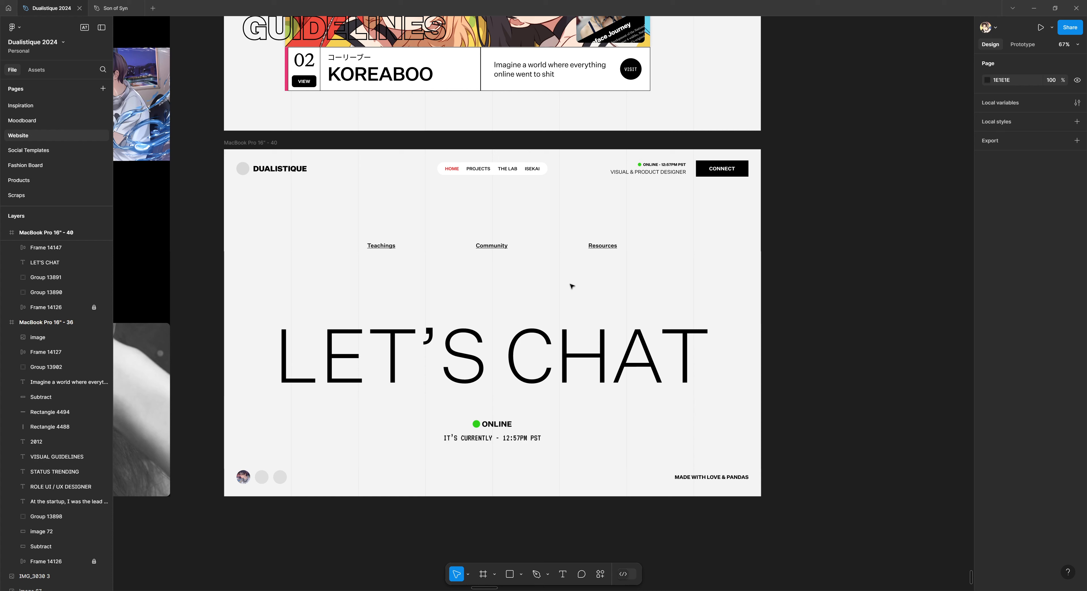
left_click(512, 370)
left_click(490, 426)
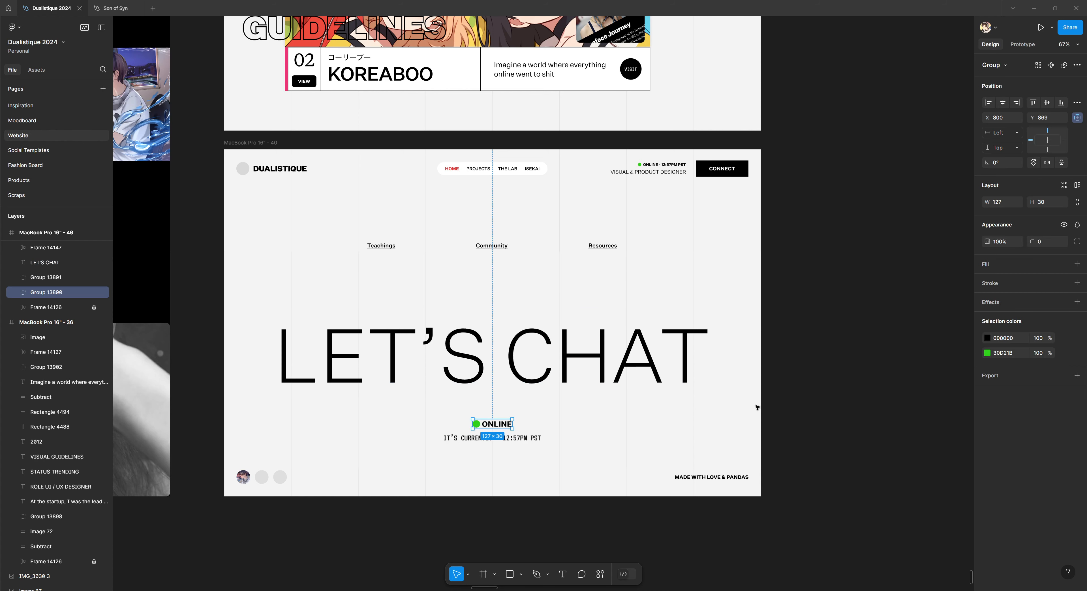
left_click(650, 418)
left_click(523, 438)
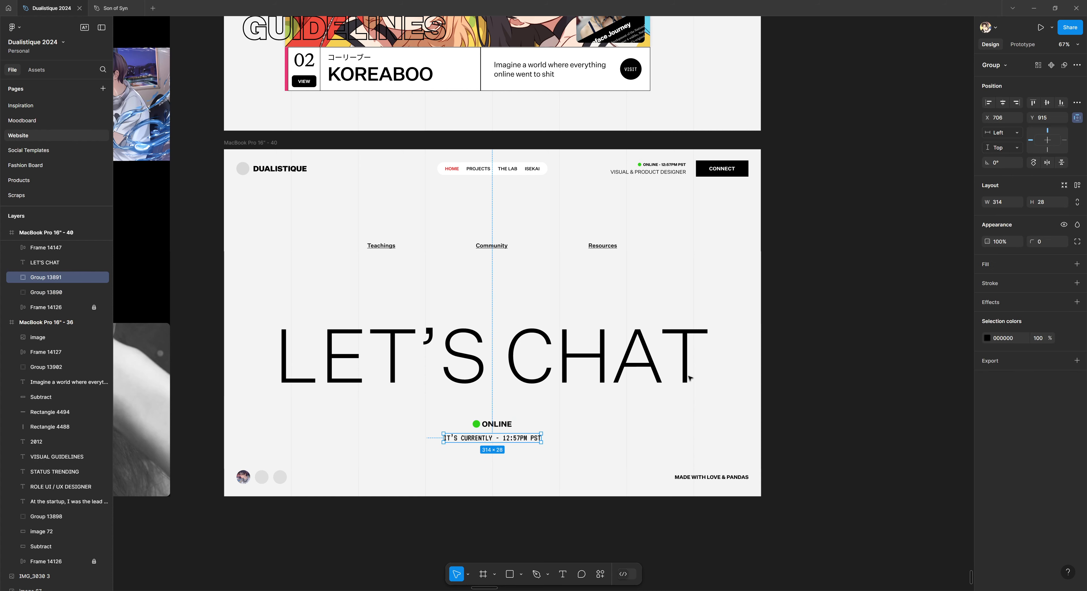
left_click_drag(751, 167, 676, 228)
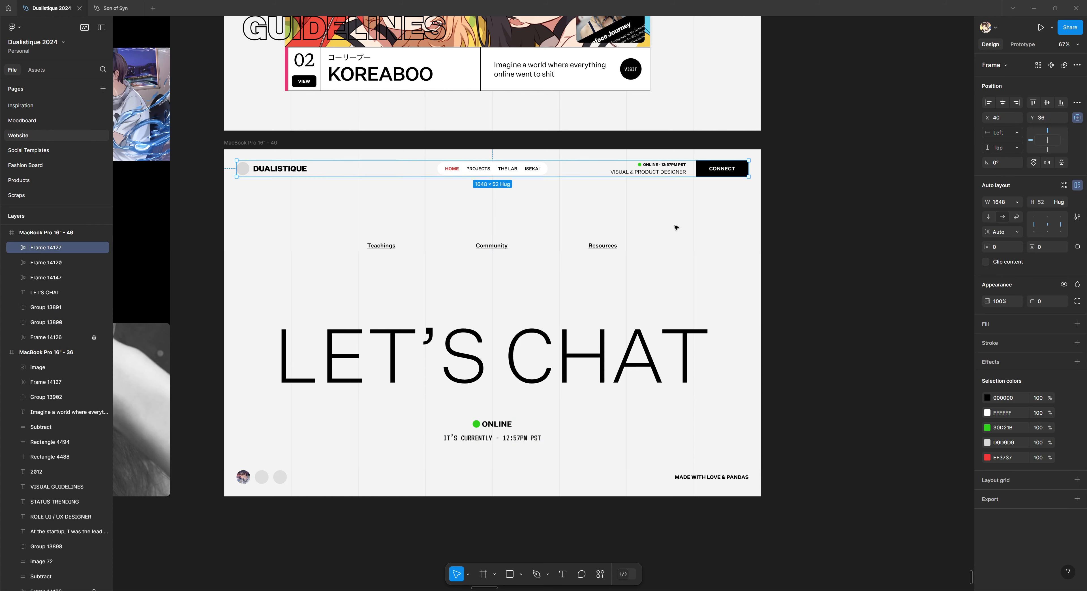
left_click(759, 398)
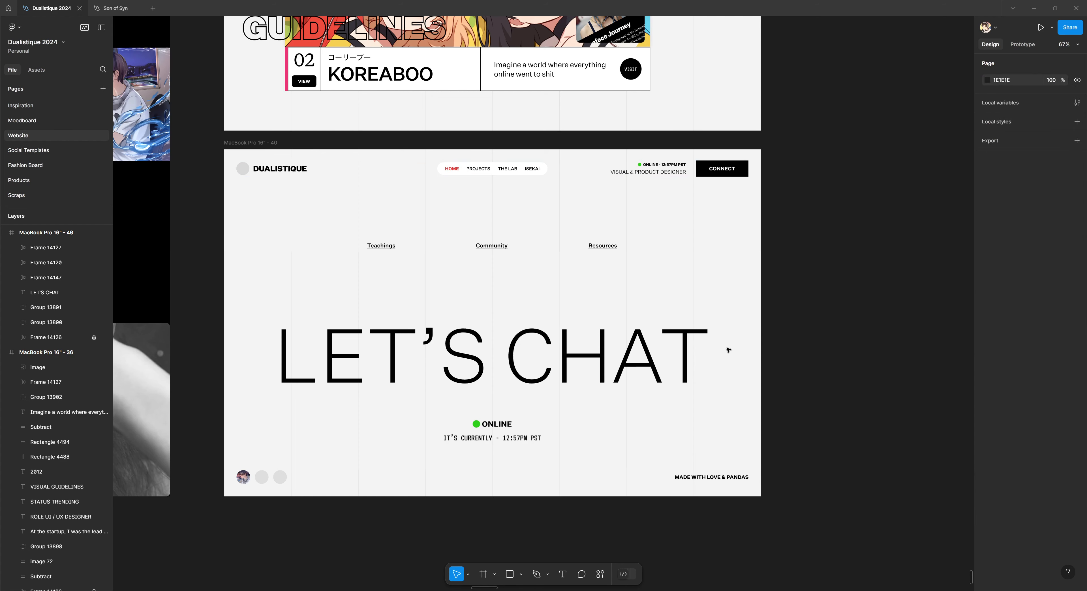
Survey the stacked homepage screens from the hero through services, CYBERSPONSE and KOREABOO to the contact section
scroll(727, 349, "up", 2)
scroll(727, 350, "down", 8)
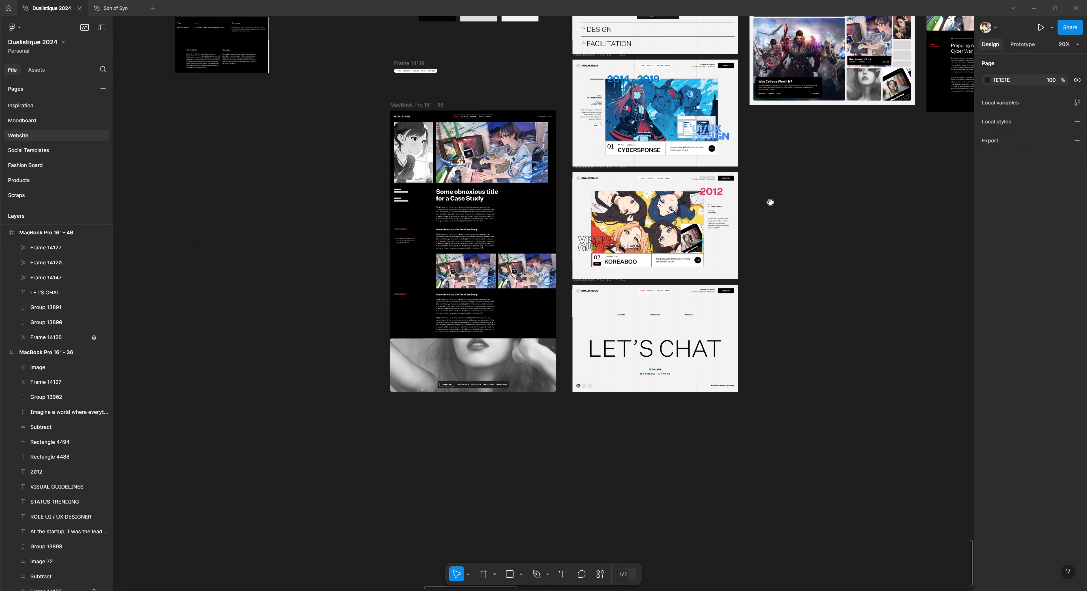
scroll(770, 202, "up", 5)
scroll(704, 371, "right", 2)
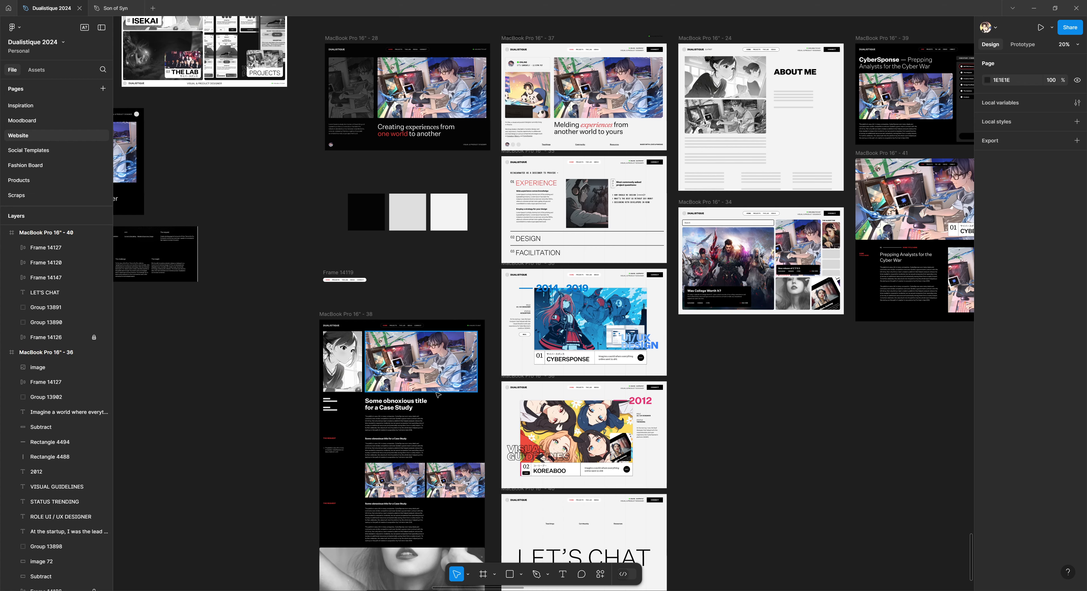
scroll(554, 364, "up", 2)
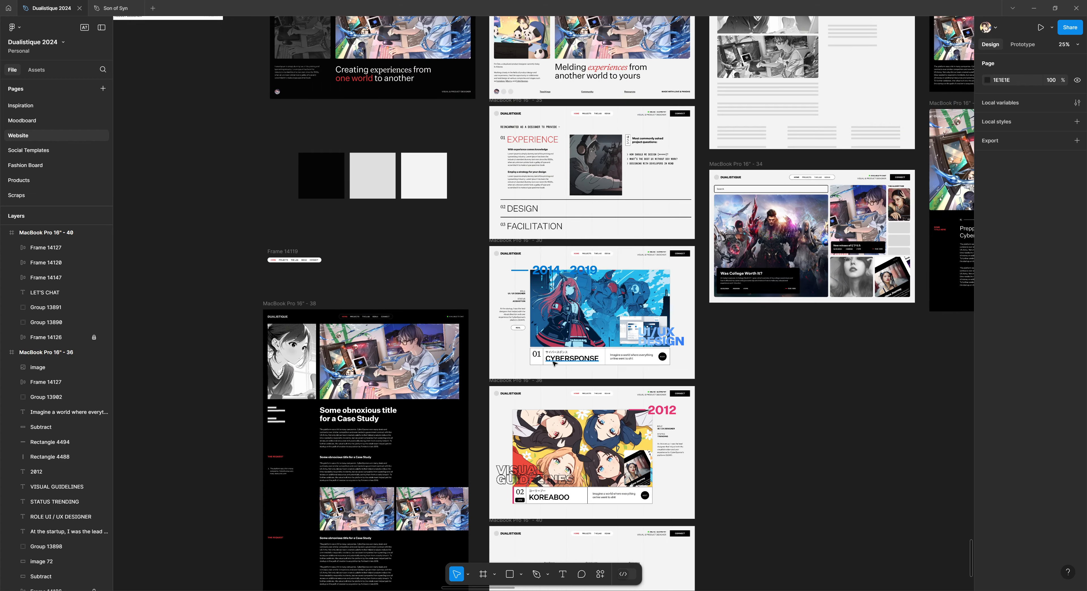
scroll(467, 370, "up", 2)
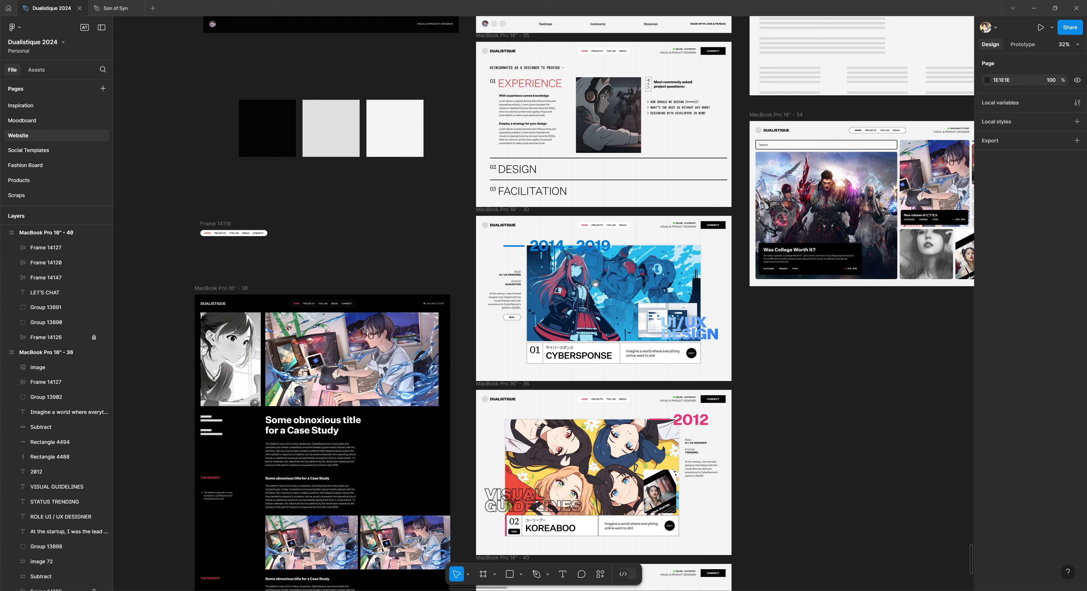
Examine the ABOUT ME layout in MacBook Pro 16" - 24, selecting the frame and leaving it deselected
scroll(548, 354, "up", 5)
scroll(548, 354, "left", 4)
scroll(489, 396, "up", 3)
scroll(489, 397, "right", 5)
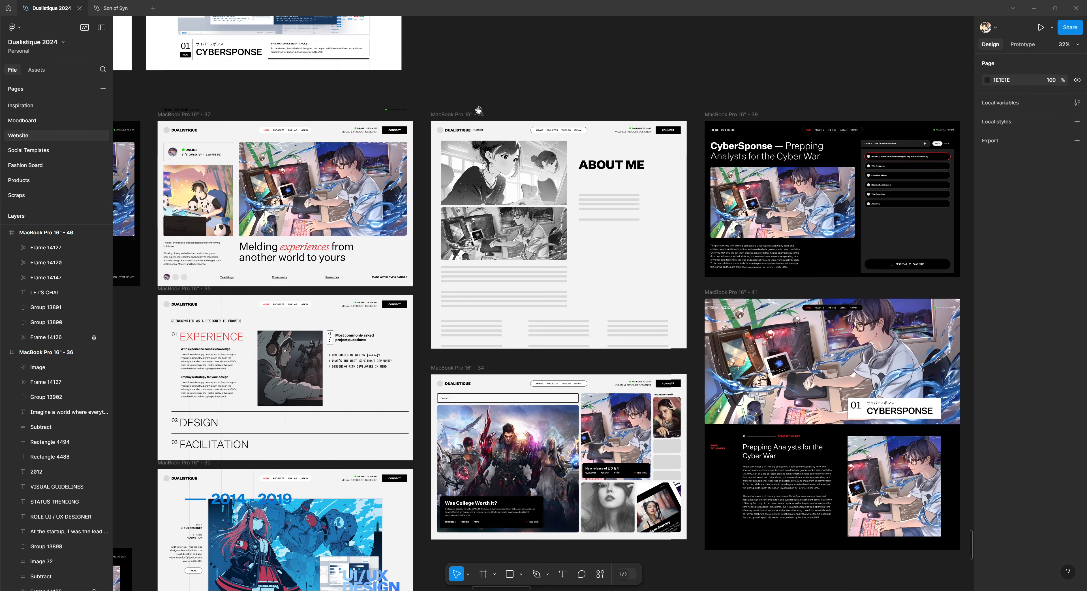
scroll(558, 141, "up", 5)
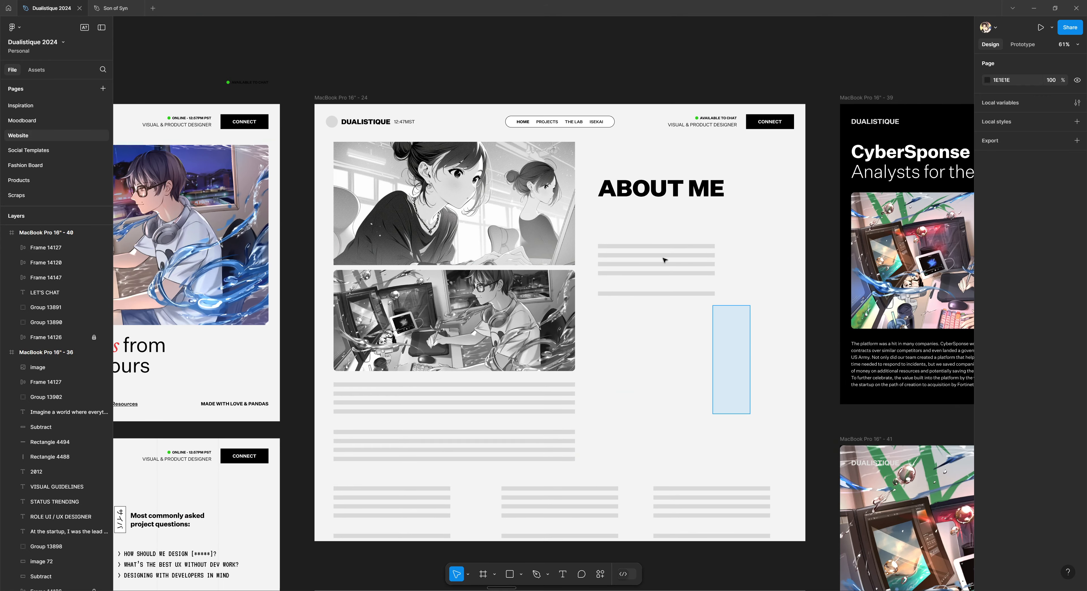
left_click(695, 384)
scroll(696, 384, "down", 5)
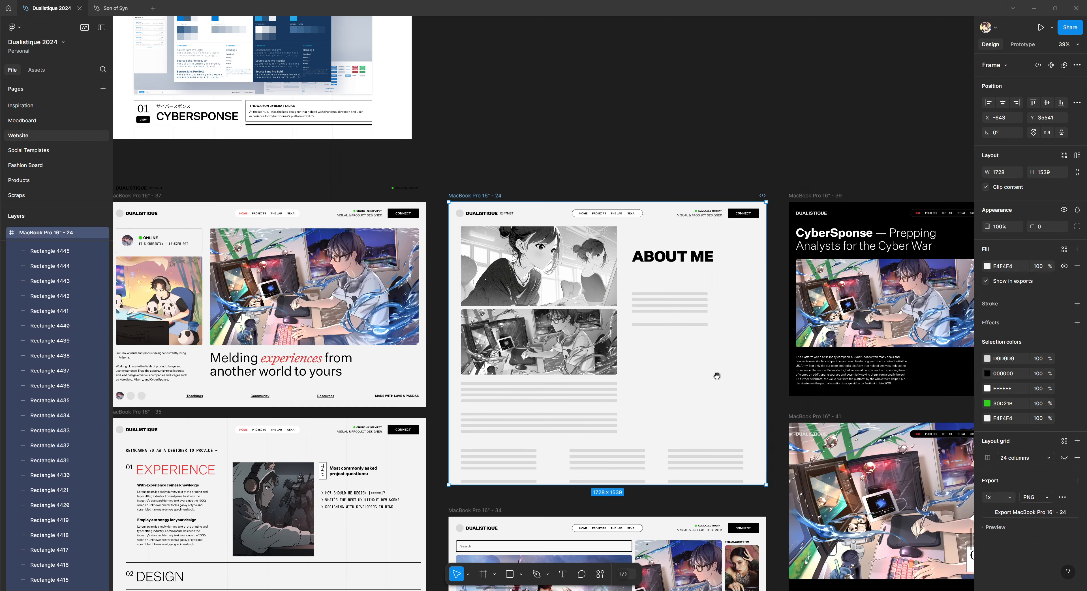
scroll(616, 371, "down", 3)
scroll(616, 370, "right", 1)
left_click(576, 355)
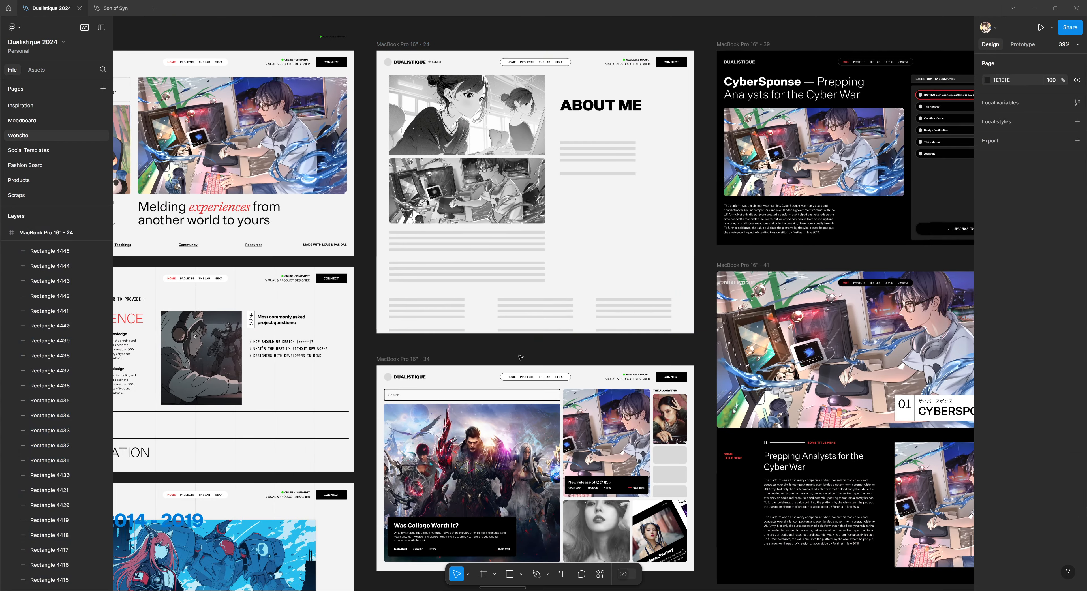
Examine the search field and article card grid of the blog layout in MacBook Pro 16" - 34
left_click_drag(517, 373, 549, 310)
scroll(549, 310, "up", 2)
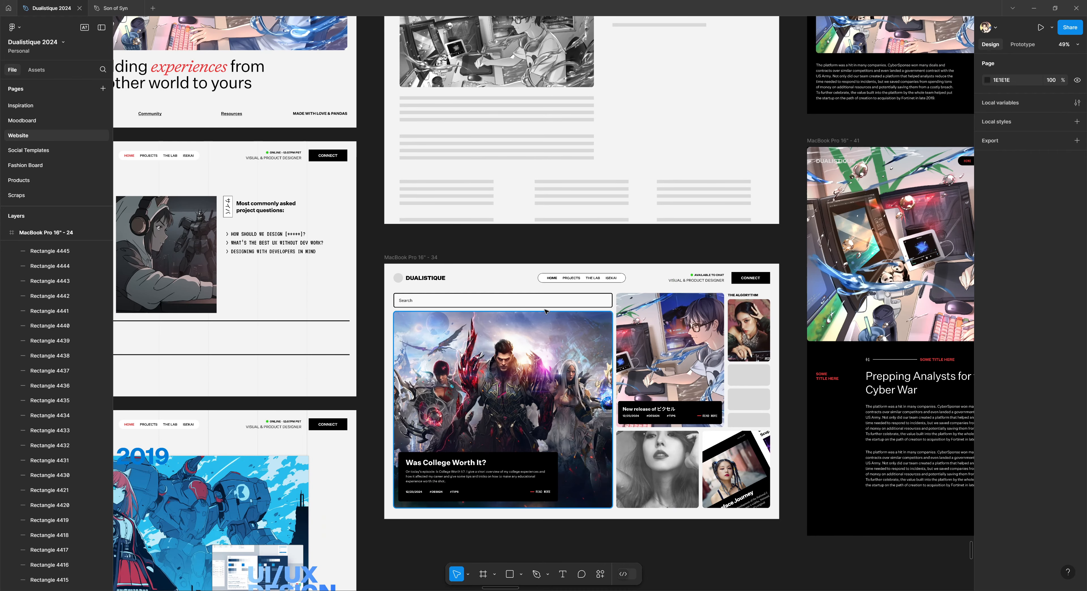
scroll(533, 301, "up", 3)
scroll(533, 301, "down", 2)
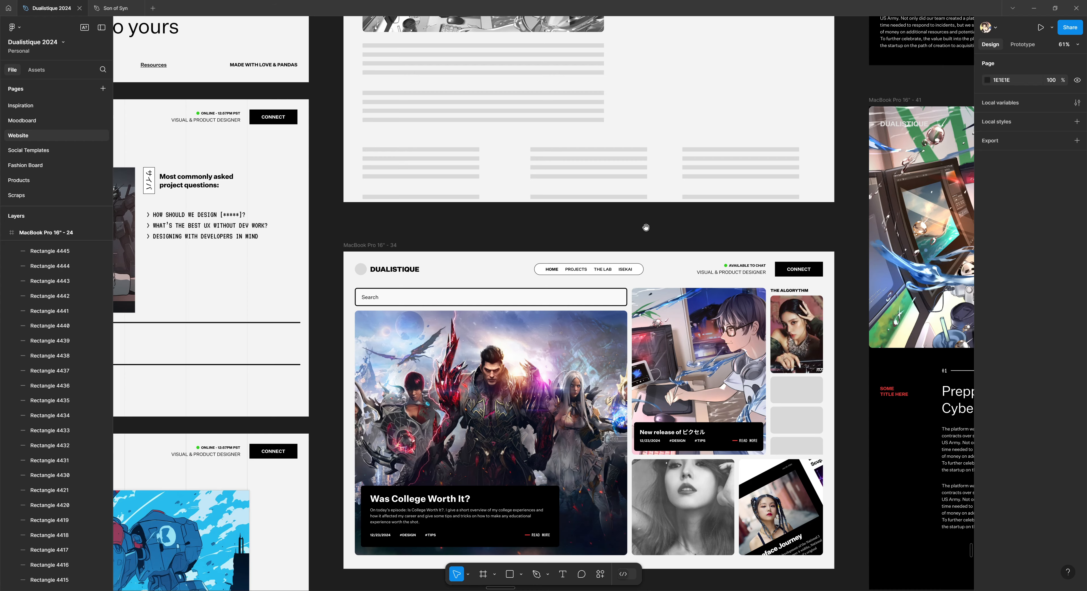
scroll(641, 226, "right", 3)
scroll(610, 232, "down", 5)
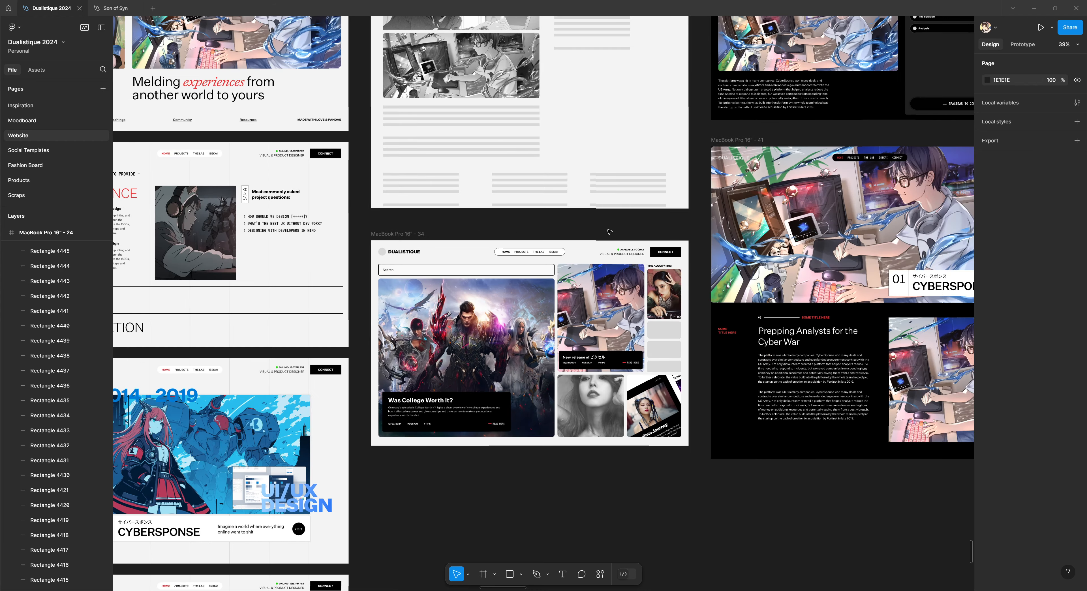
Examine the CYBERSPONSE case study in MacBook Pro 16" - 41, inspecting its hero image and second body paragraph
left_click_drag(770, 175, 447, 325)
scroll(607, 409, "up", 8)
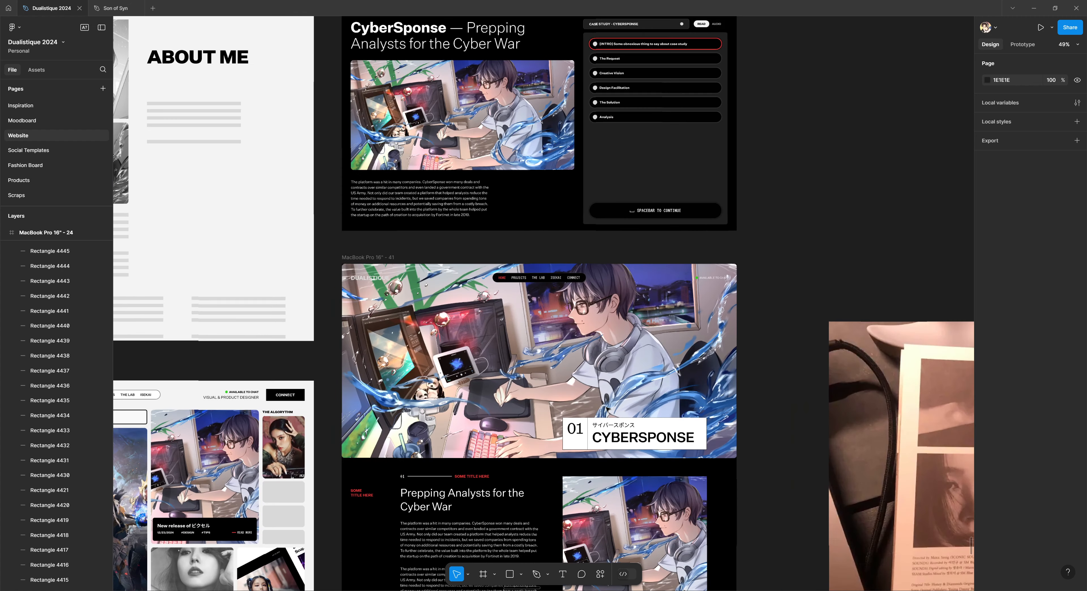
scroll(609, 408, "down", 3)
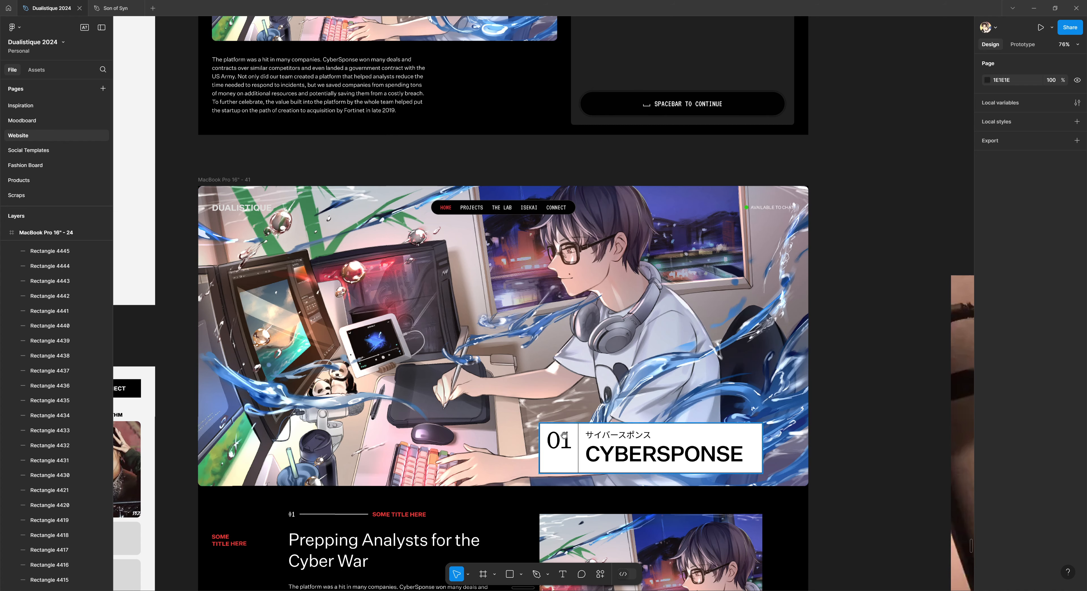
left_click_drag(456, 458, 523, 323)
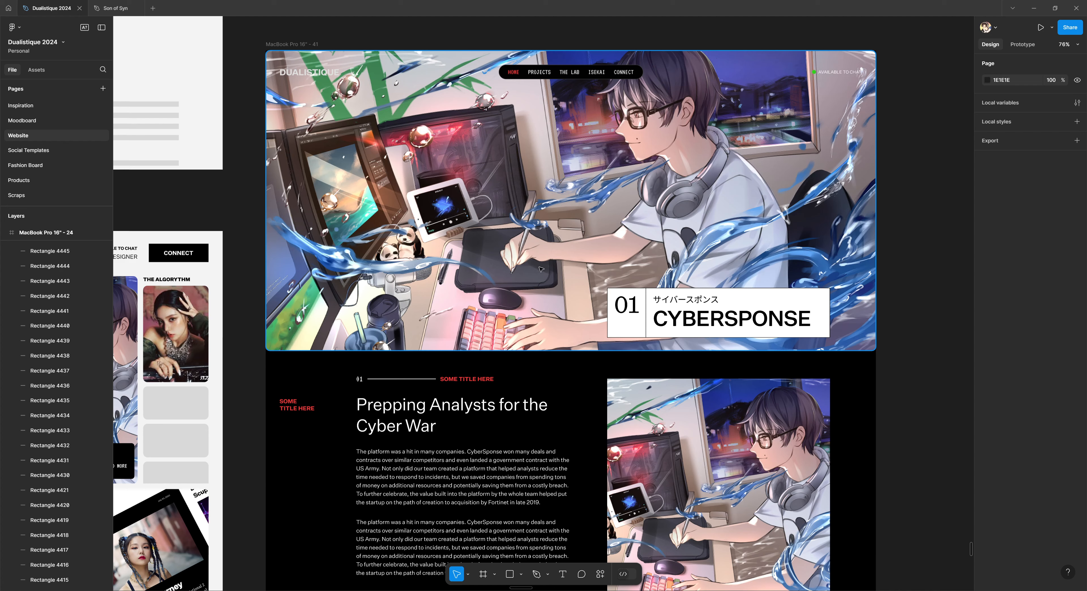
scroll(538, 282, "down", 3)
left_click(555, 324)
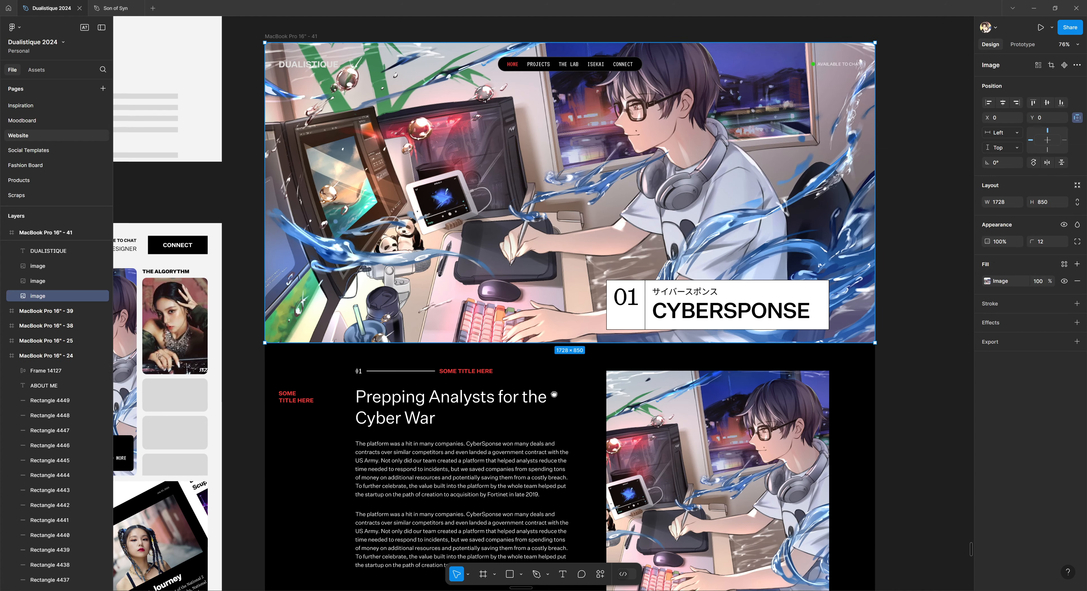
left_click(422, 459)
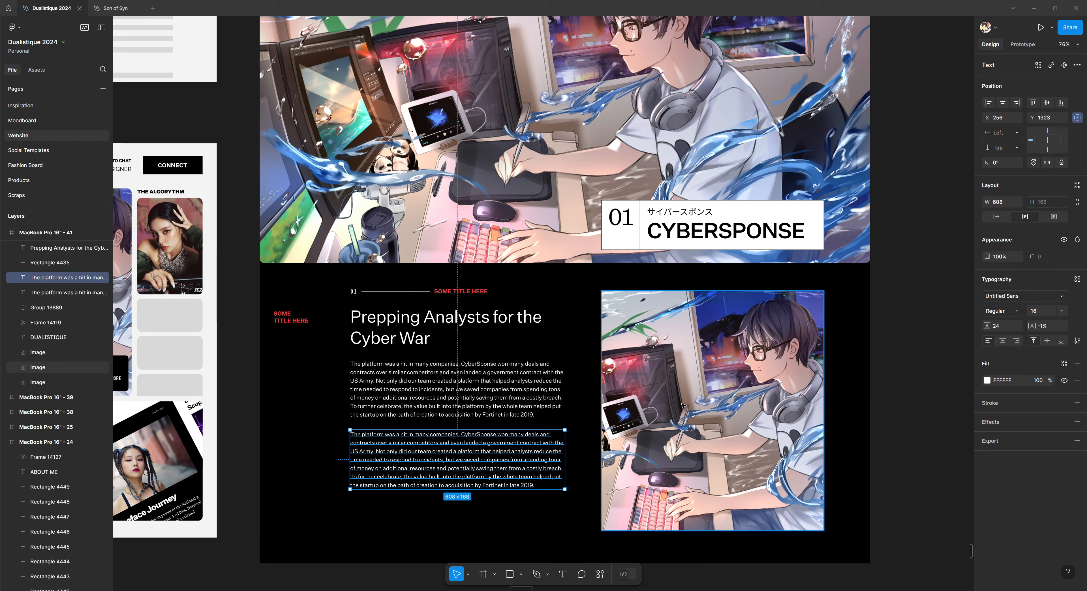
scroll(564, 364, "down", 4)
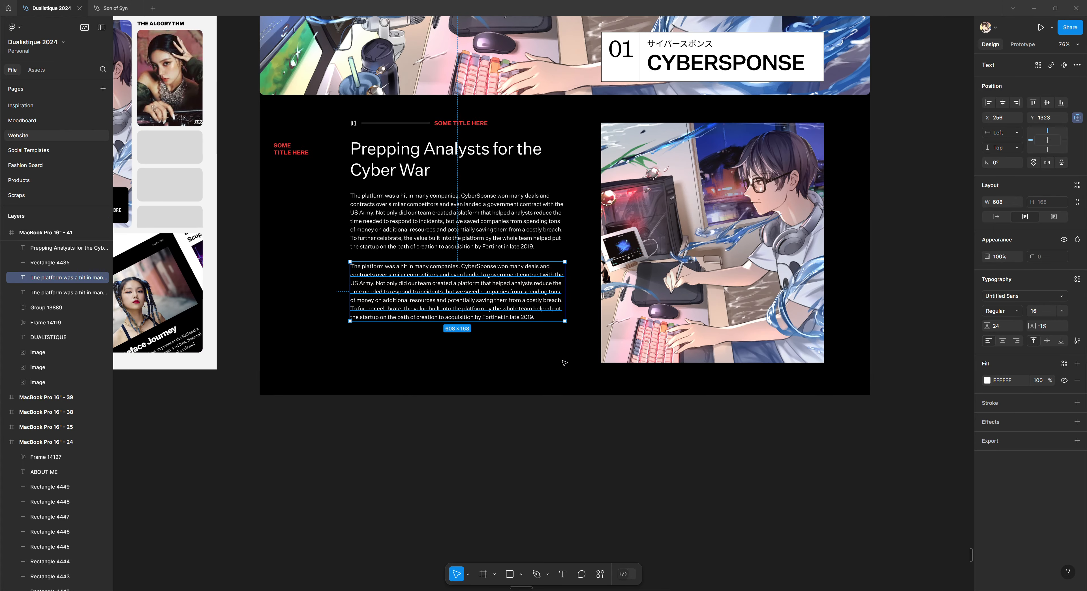
Examine the dark CyberSponse case study in MacBook Pro 16" - 39, selecting its article column, chapter panel and title bar together before deselecting them
scroll(570, 364, "up", 10)
scroll(578, 363, "up", 5)
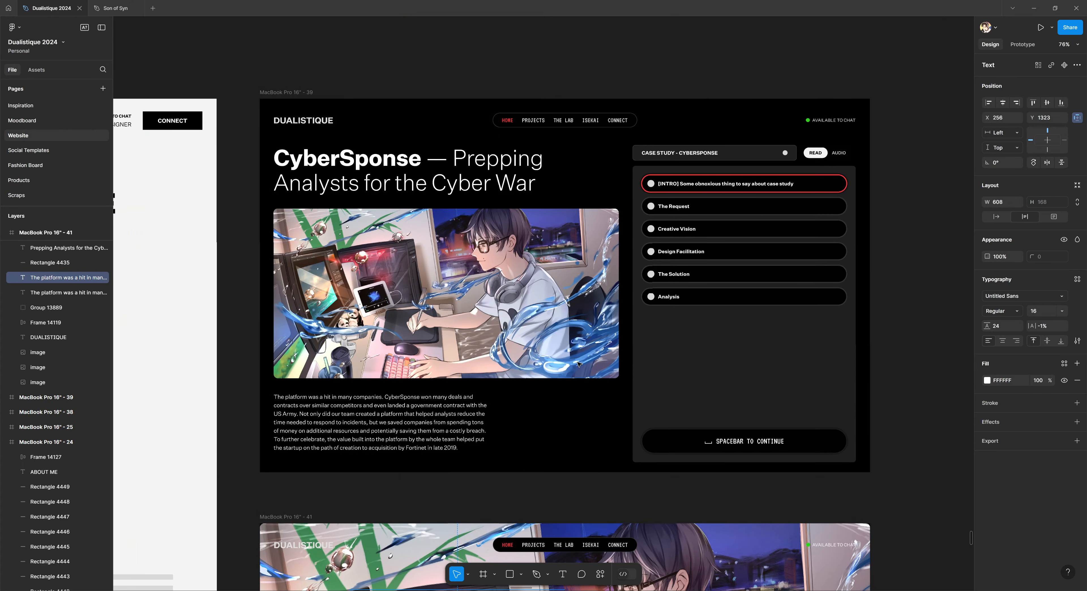
left_click(306, 92)
left_click(428, 78)
left_click(531, 190)
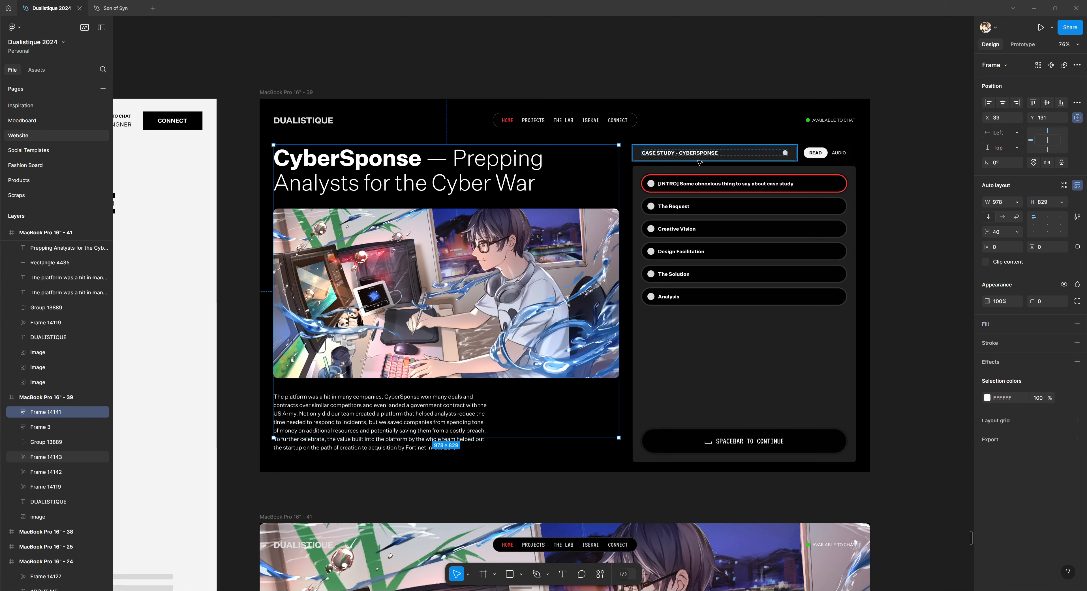
left_click(679, 404, "shift")
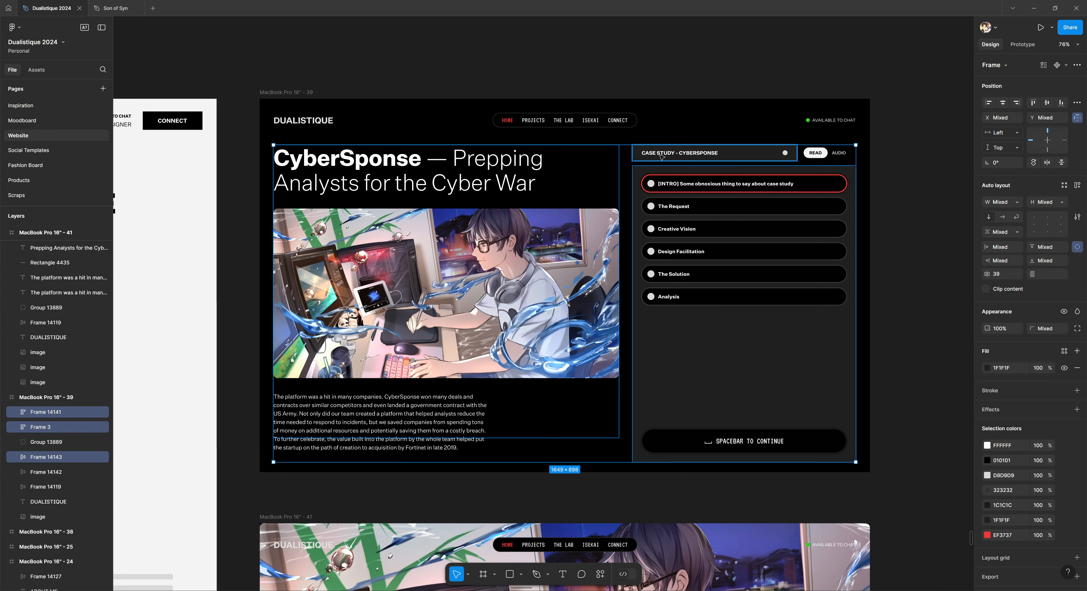
left_click(709, 153, "shift")
left_click(924, 190)
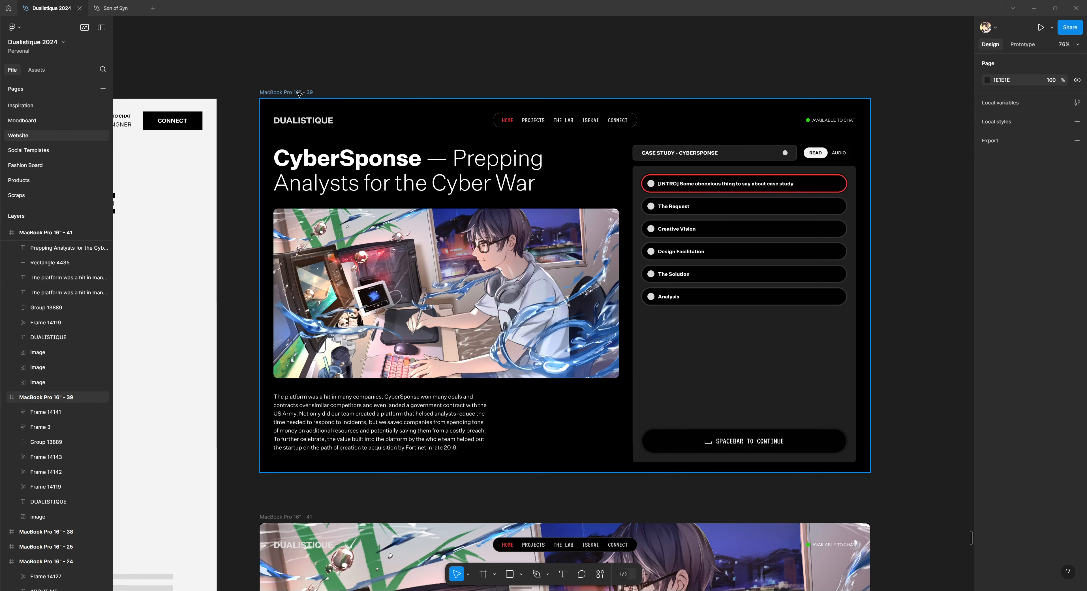
left_click_drag(280, 103, 307, 91)
key("ctrl+z")
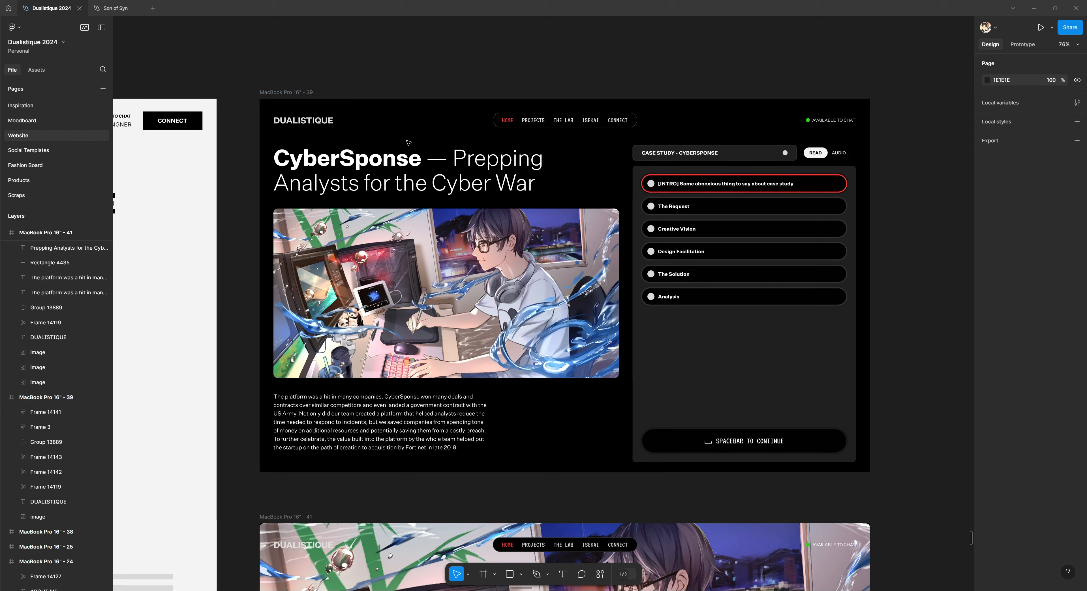
Inspect the article column and the "CASE STUDY - CYBERSPONSE" title bar in MacBook Pro 16" - 39
left_click(400, 388)
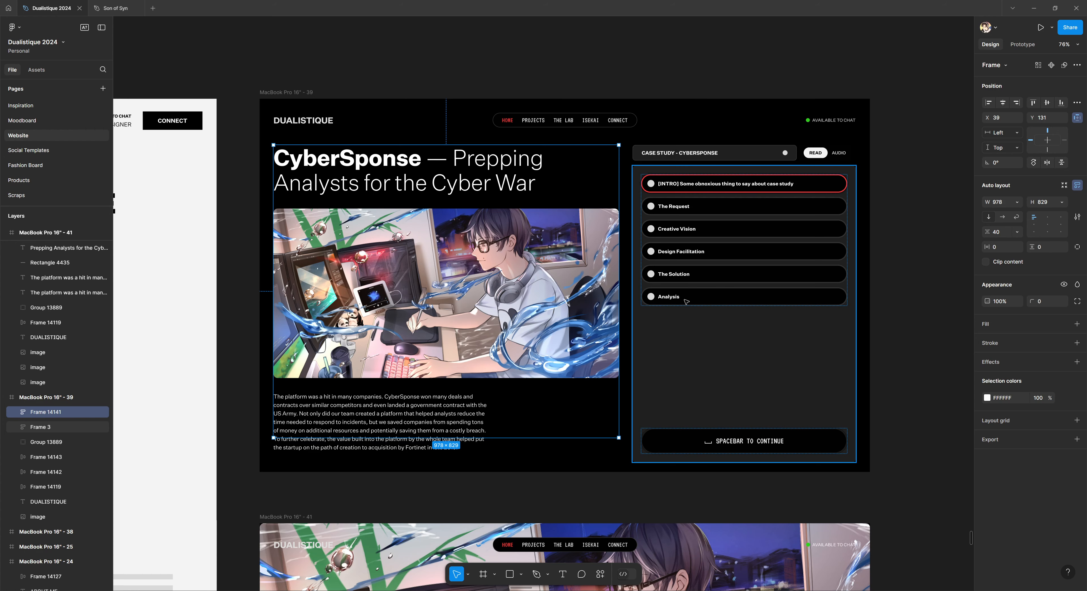
scroll(708, 152, "up", 3)
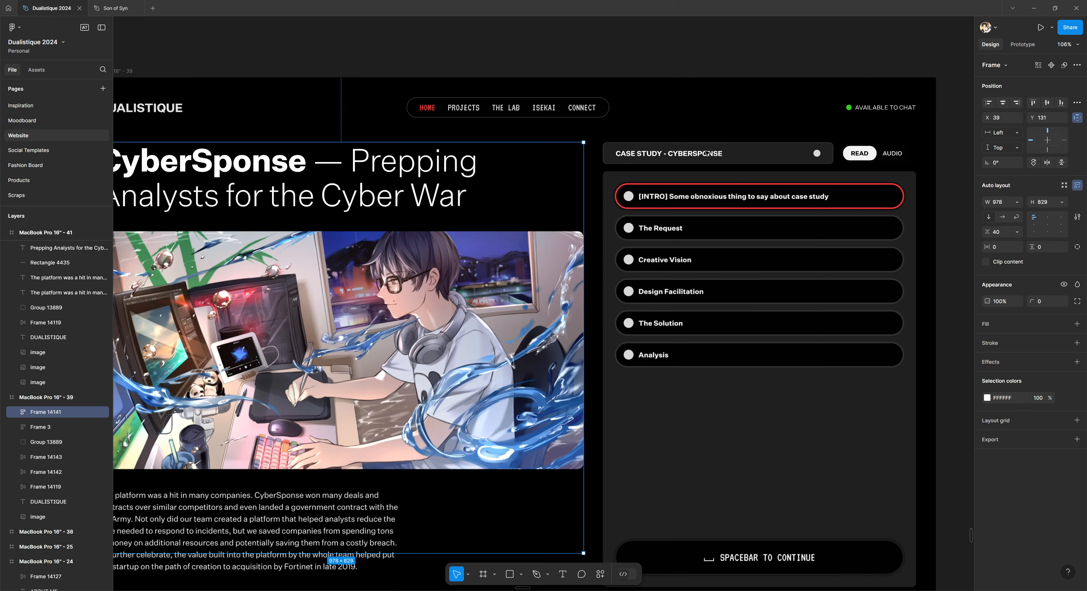
left_click(758, 149)
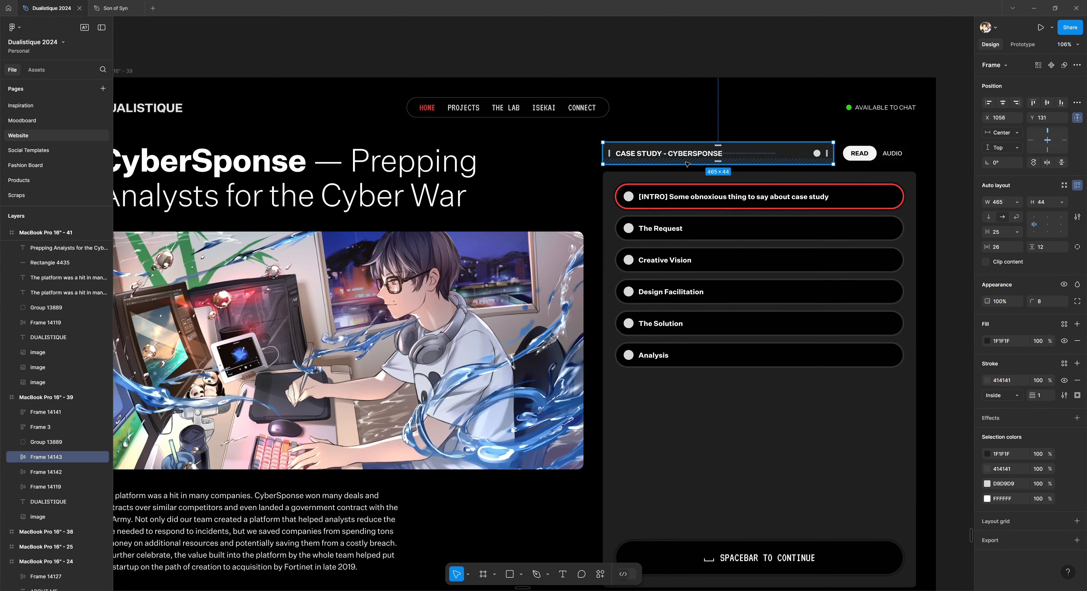
scroll(723, 152, "down", 2)
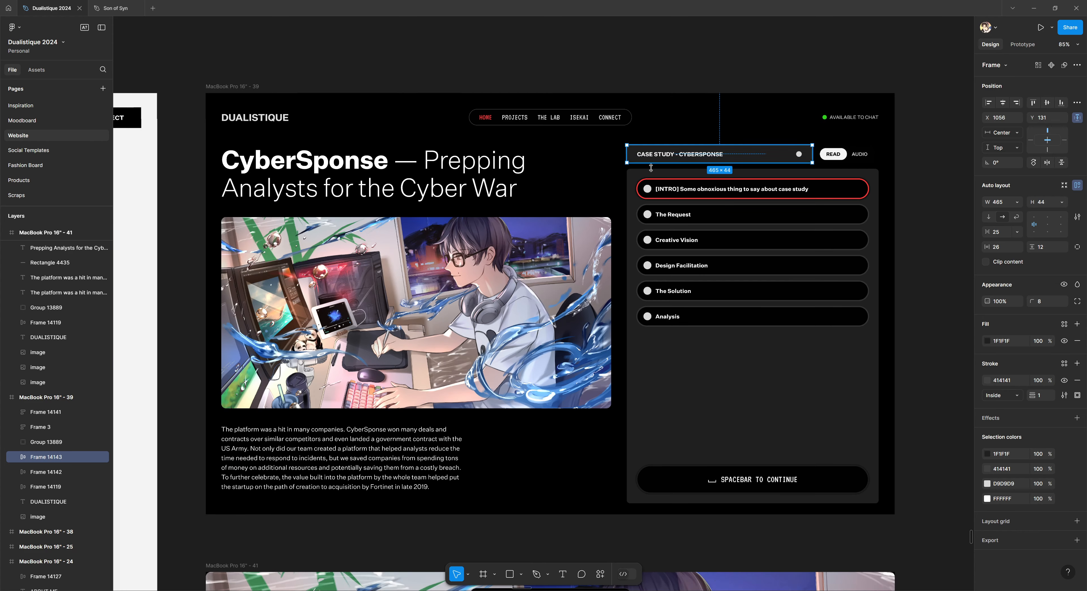
Inspect the READ/AUDIO toggle above the chapter list, down to its READ pill and AUDIO text
left_click(837, 155)
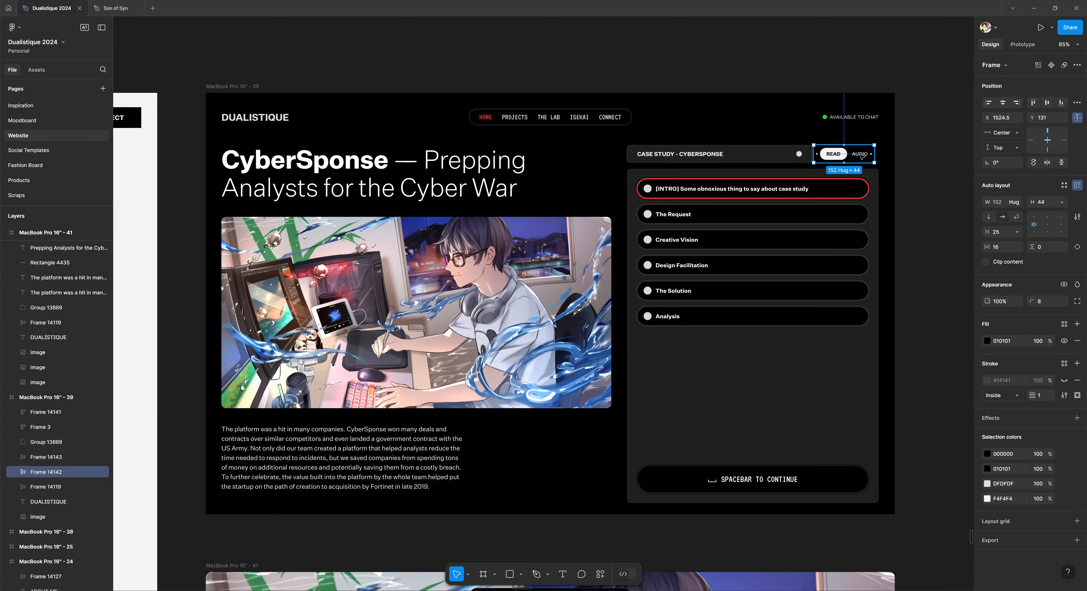
left_click(861, 156)
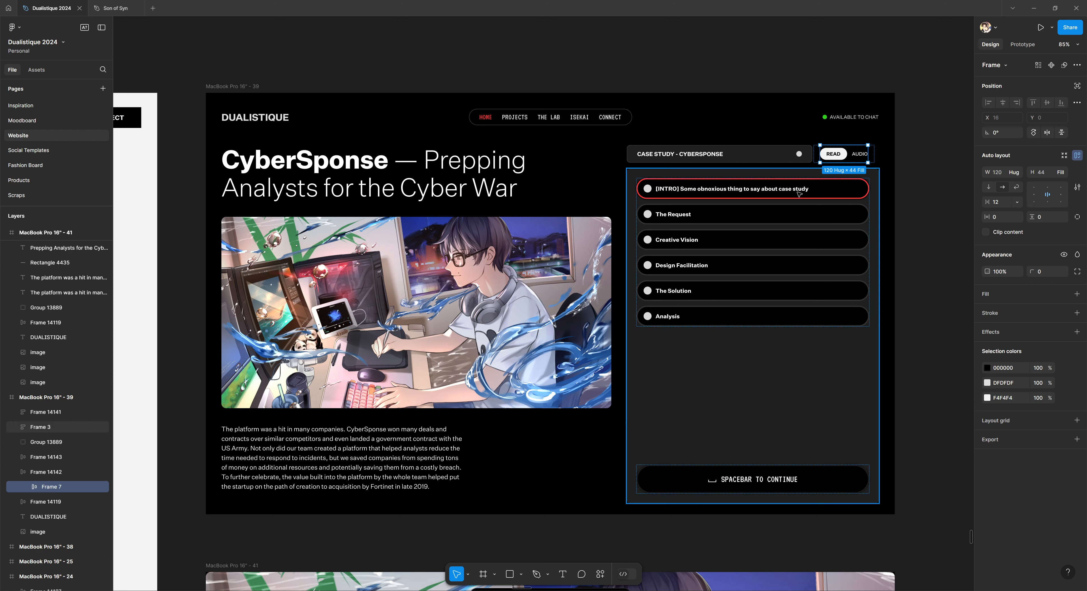
left_click(838, 157)
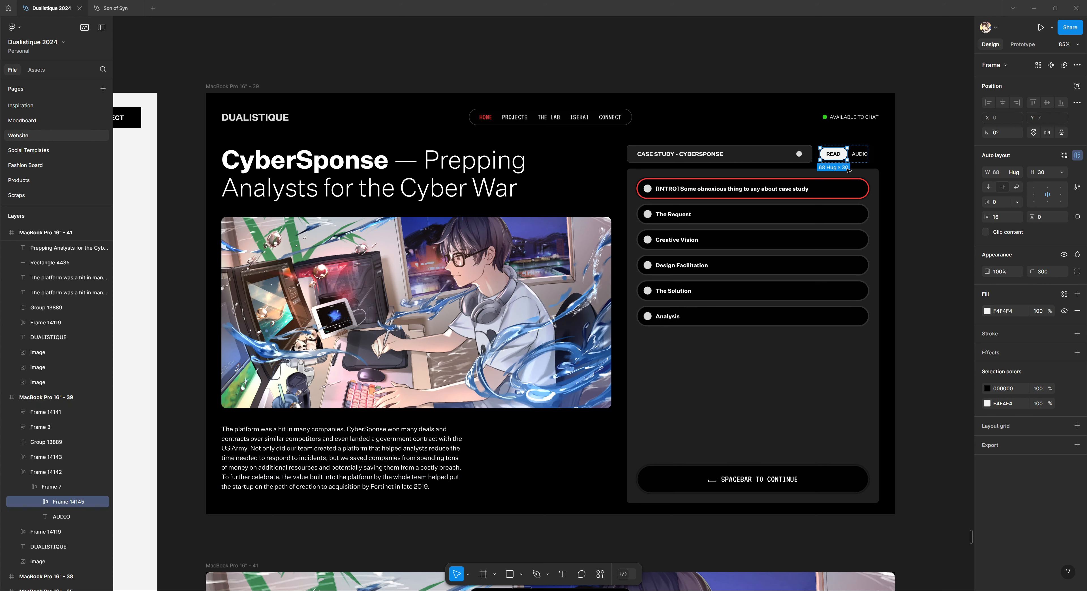
left_click(859, 155)
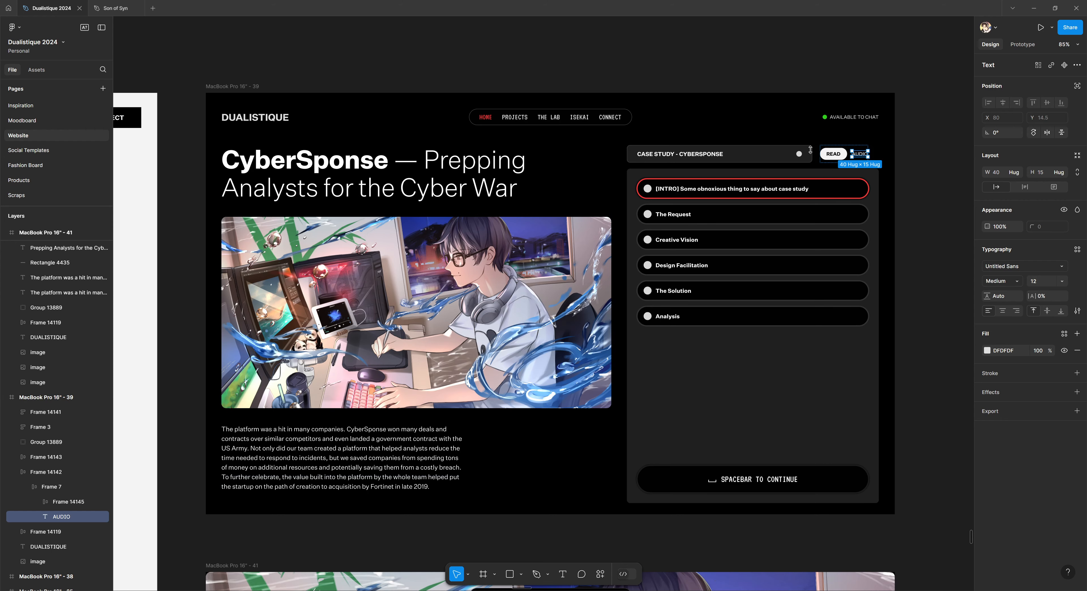
Examine the dark "Some obnoxious title for a Case Study" layout in MacBook Pro 16" - 38, from its opening images to the closing portrait
left_click(475, 68)
scroll(493, 88, "down", 5)
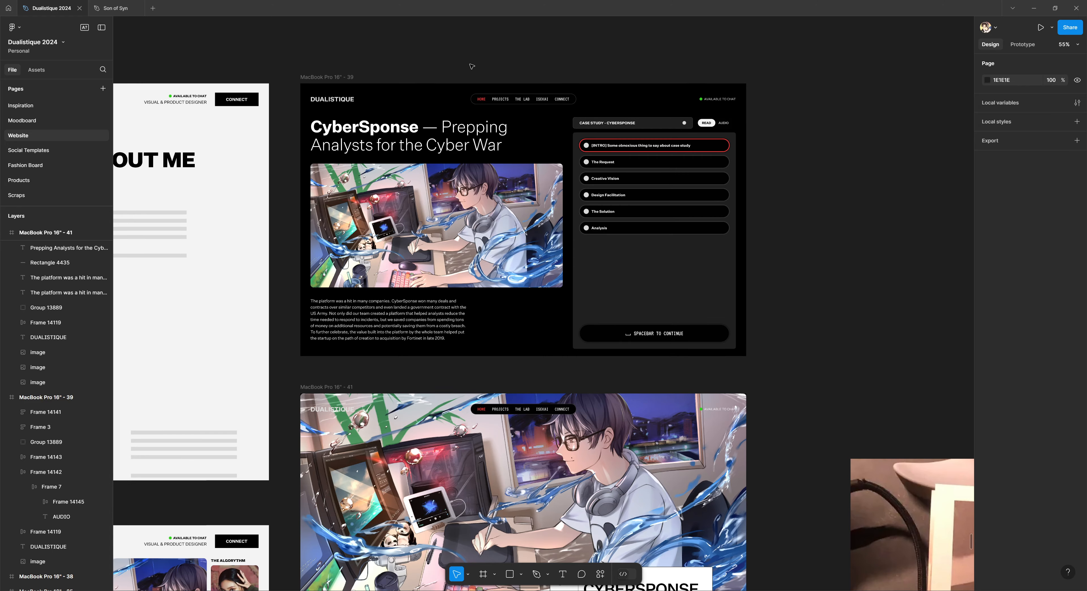
scroll(511, 114, "down", 2)
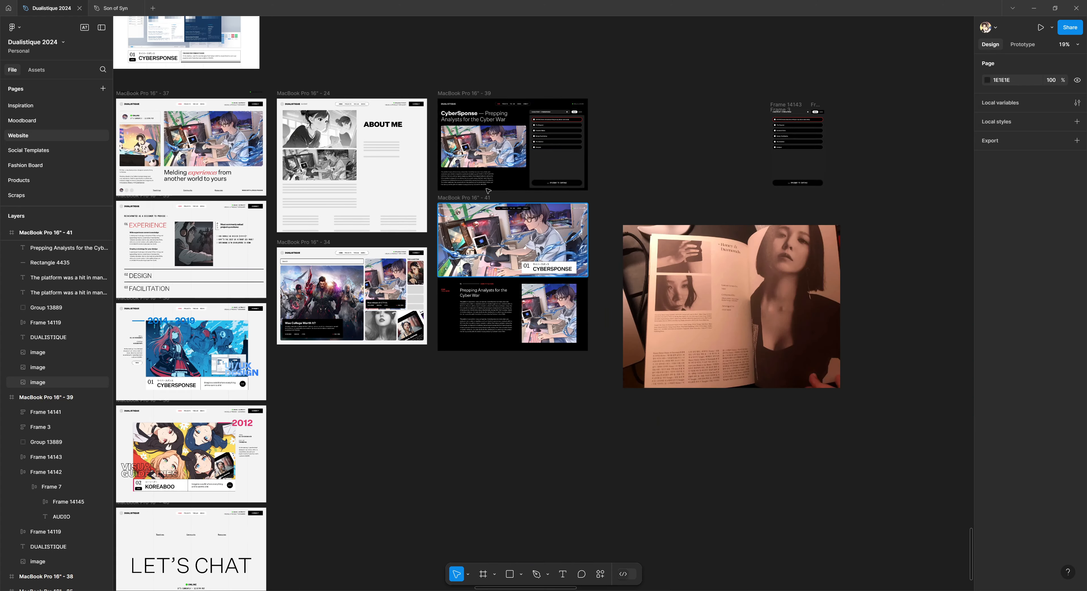
left_click_drag(386, 374, 829, 204)
scroll(437, 260, "up", 1)
scroll(436, 260, "up", 6)
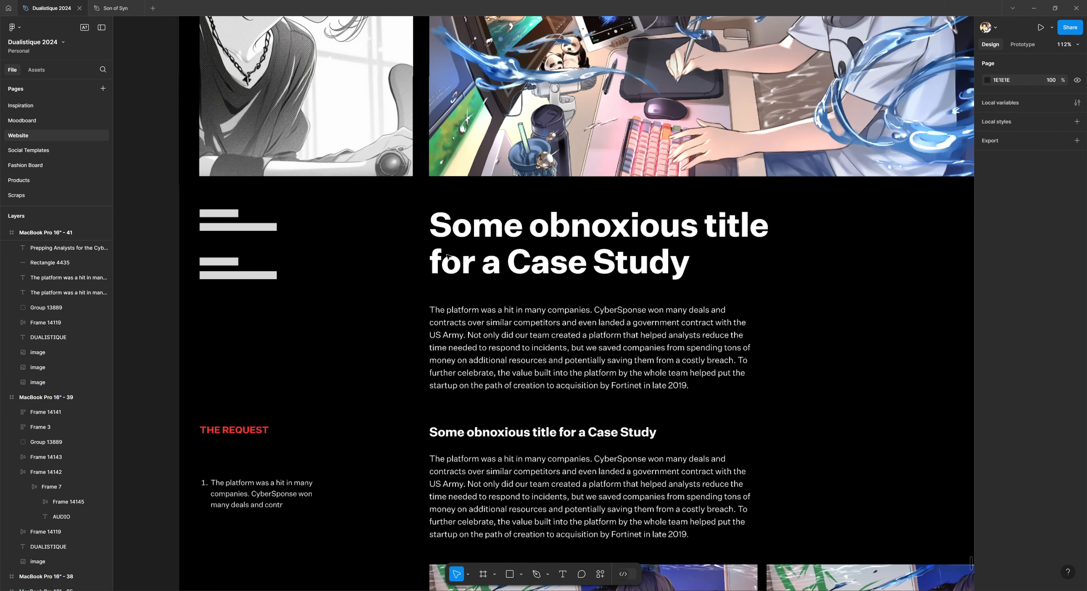
scroll(447, 255, "down", 3)
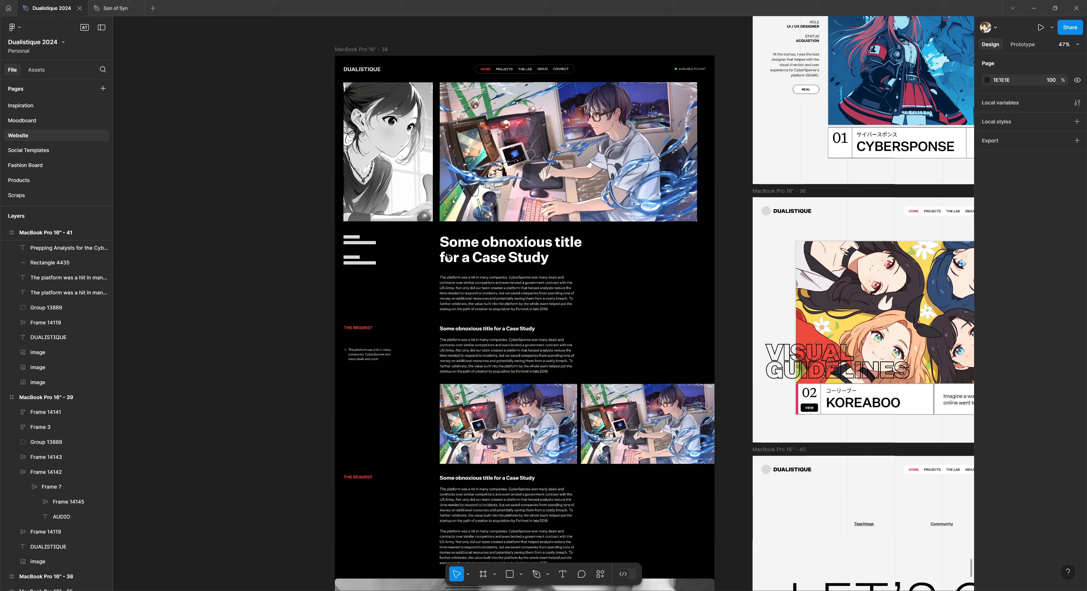
left_click_drag(380, 377, 397, 200)
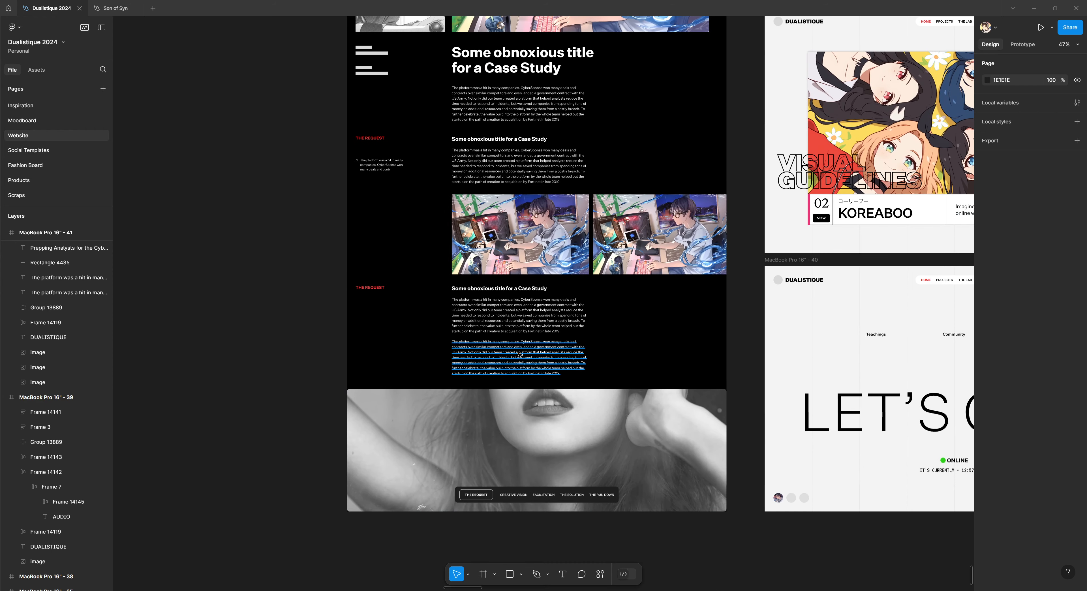
Inspect the chapter navigation bar over the closing portrait of MacBook Pro 16" - 38, selecting and deselecting it
scroll(517, 350, "down", 1)
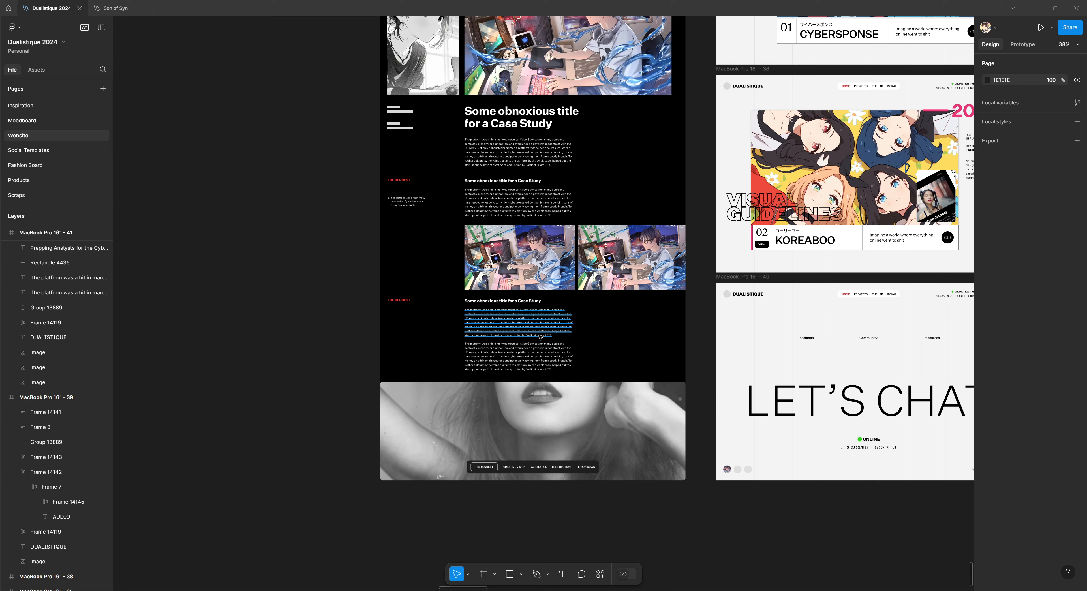
scroll(540, 336, "up", 2)
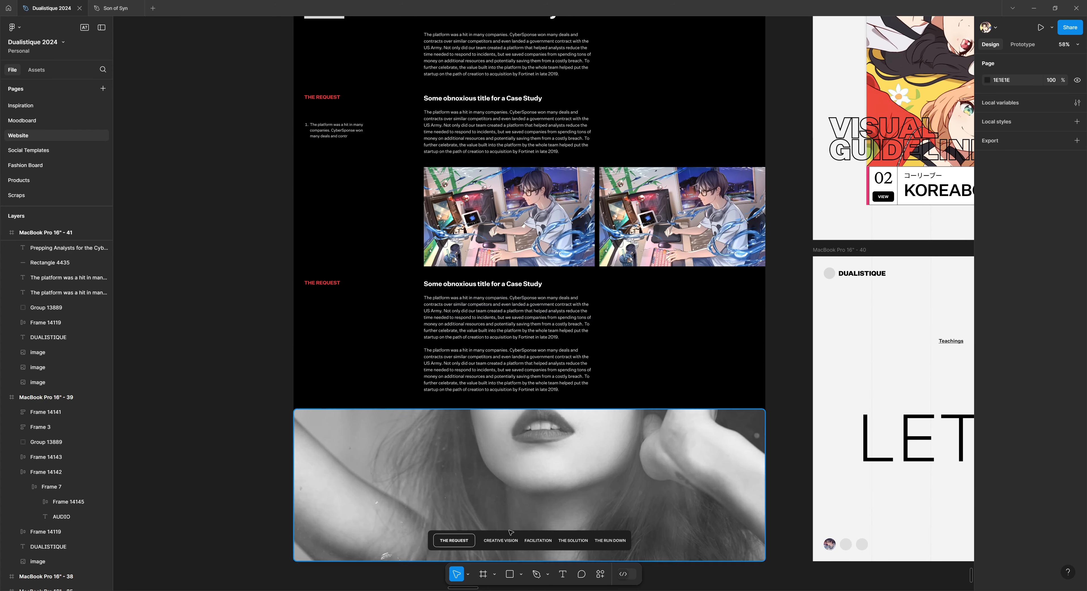
scroll(528, 422, "down", 3)
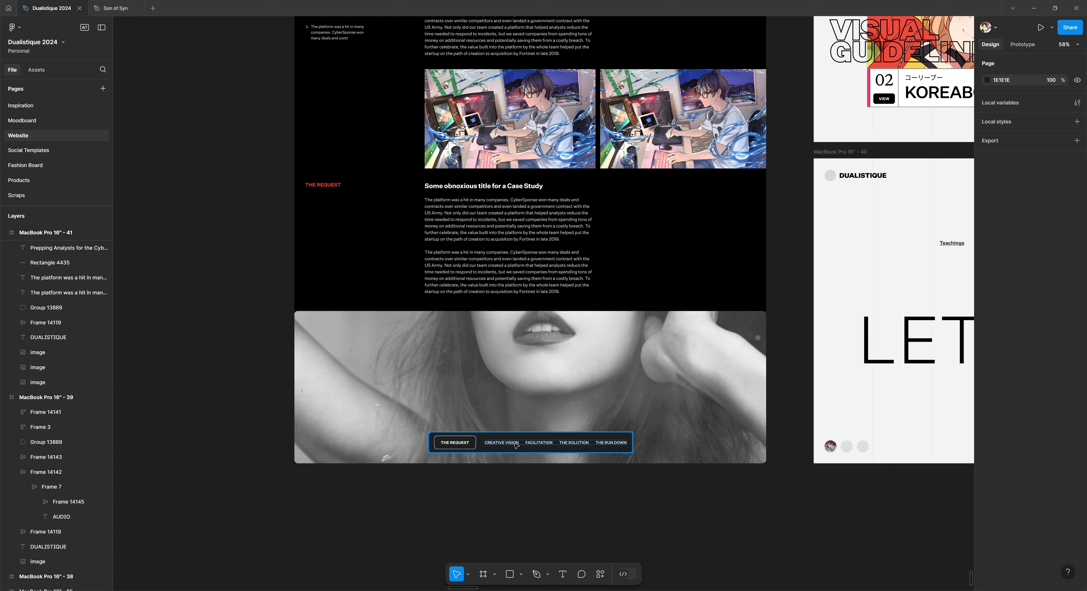
double_click(513, 445)
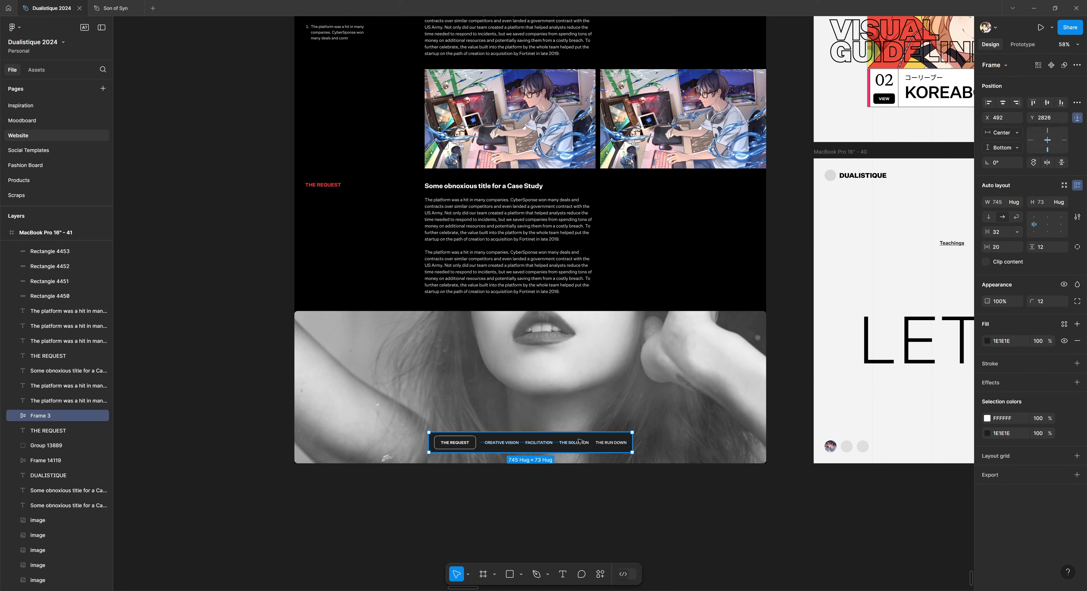
left_click(219, 277)
Move MacBook Pro 16" - 38 up beneath the standalone navigation pill Frame 14119, lining up their left edges
scroll(437, 268, "up", 8)
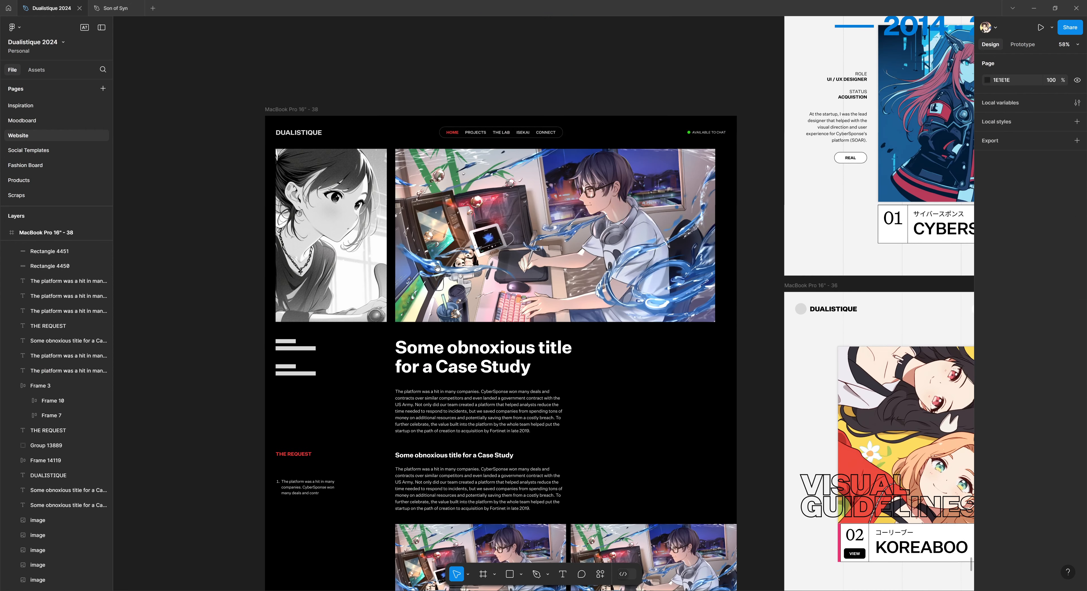
scroll(437, 268, "down", 6)
scroll(467, 336, "up", 4)
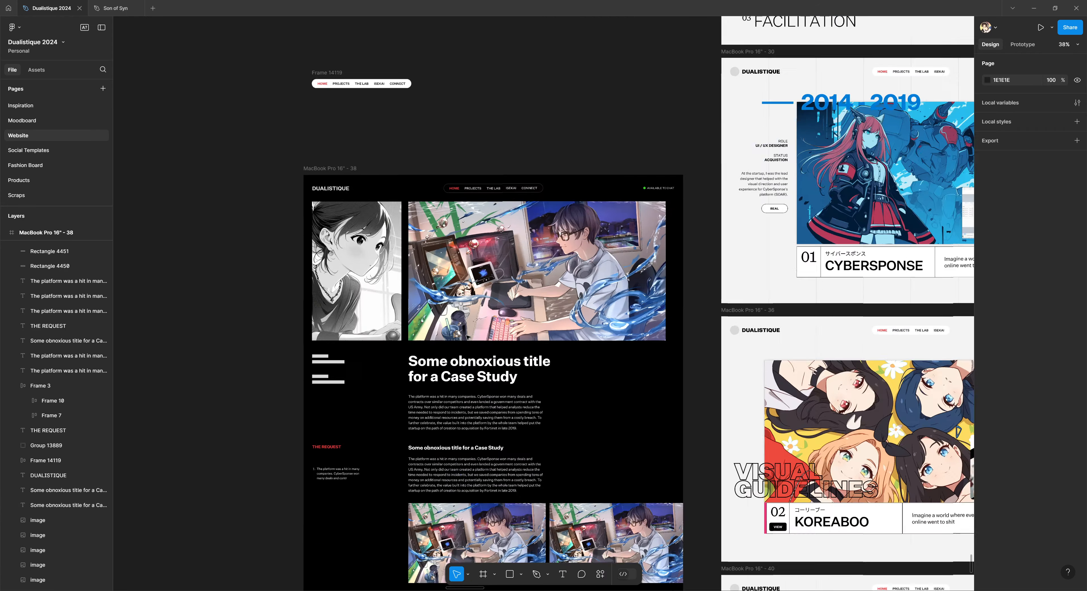
scroll(467, 336, "up", 3)
scroll(467, 337, "down", 3)
left_click(310, 149)
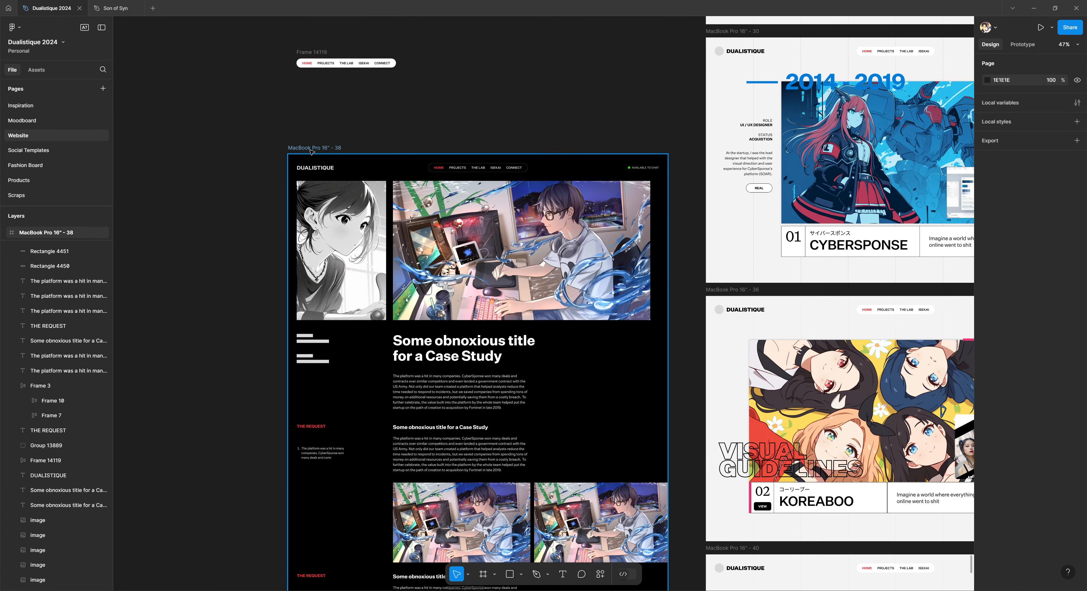
left_click_drag(312, 149, 321, 97)
left_click(216, 207)
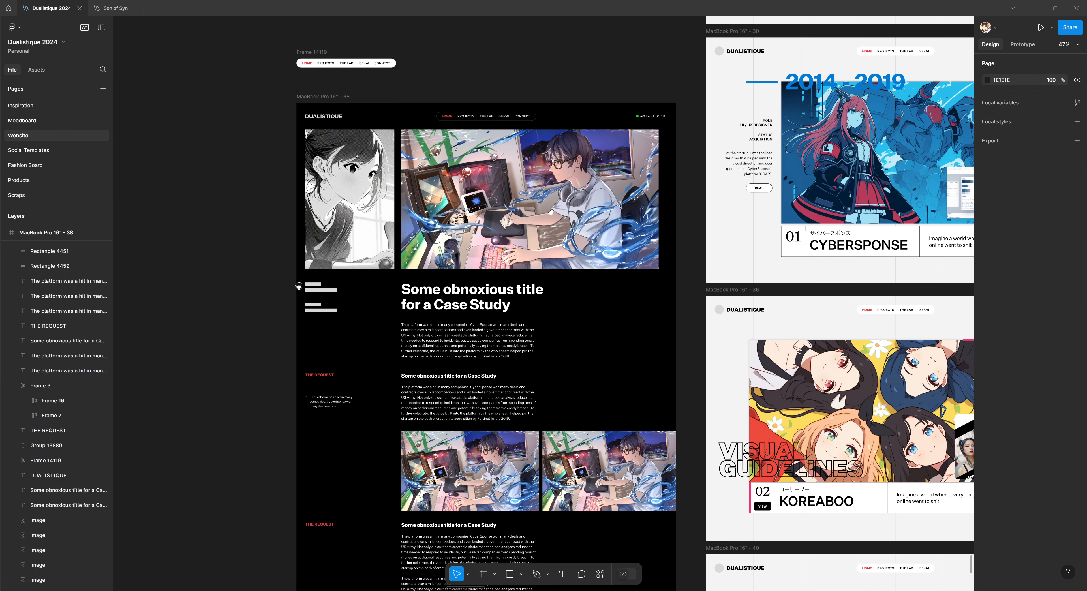
Survey the dark homepage, the three color swatches and the wider board of website explorations
scroll(250, 238, "up", 5)
scroll(249, 237, "up", 5)
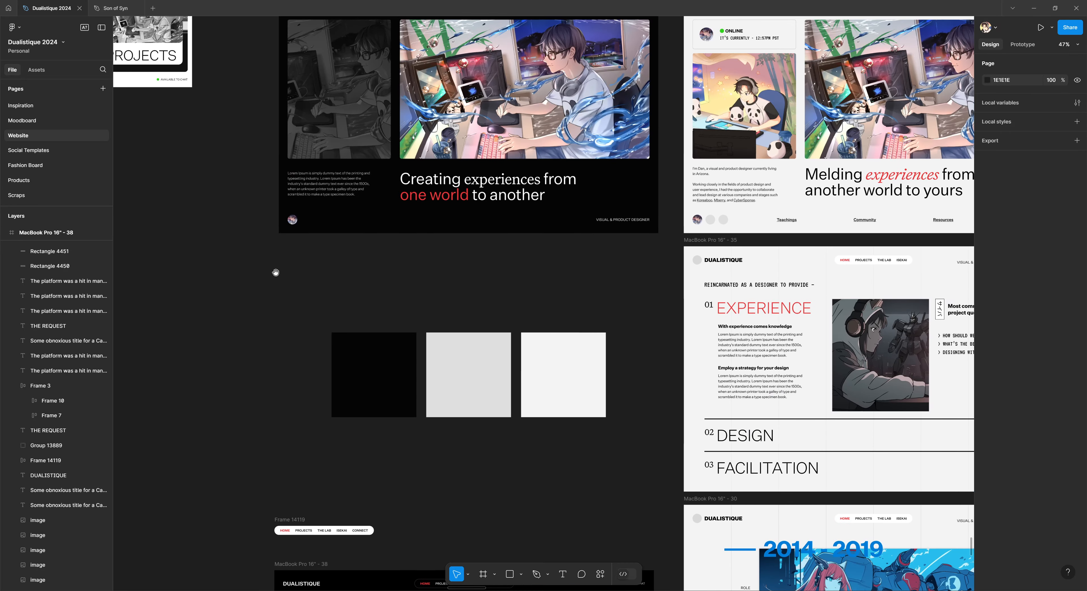
scroll(275, 270, "down", 8)
left_click_drag(267, 309, 273, 267)
scroll(531, 347, "up", 3)
scroll(531, 347, "left", 4)
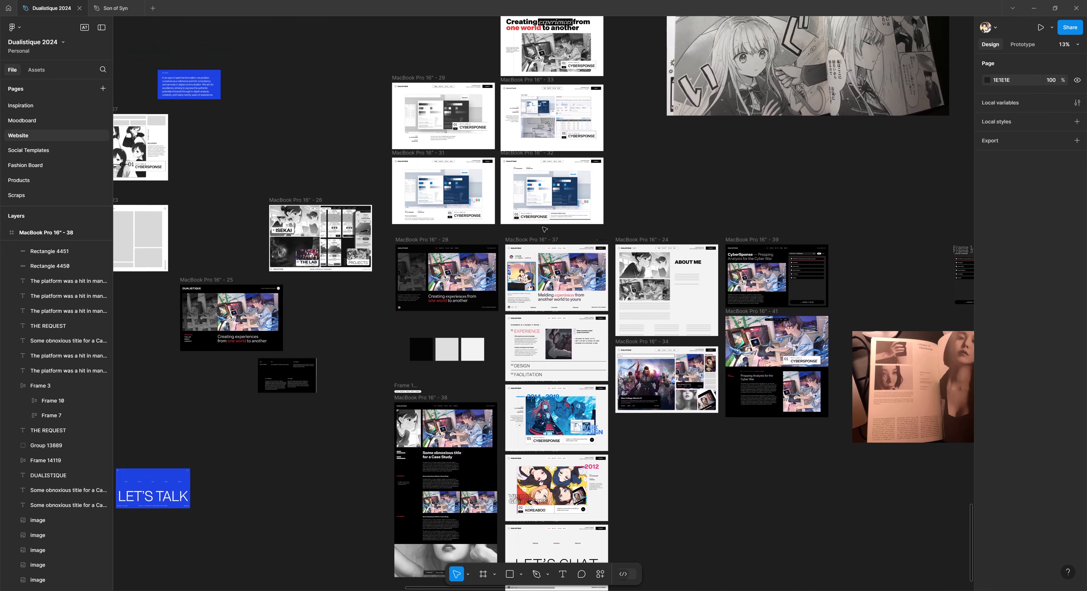
mouse_move(111, 9)
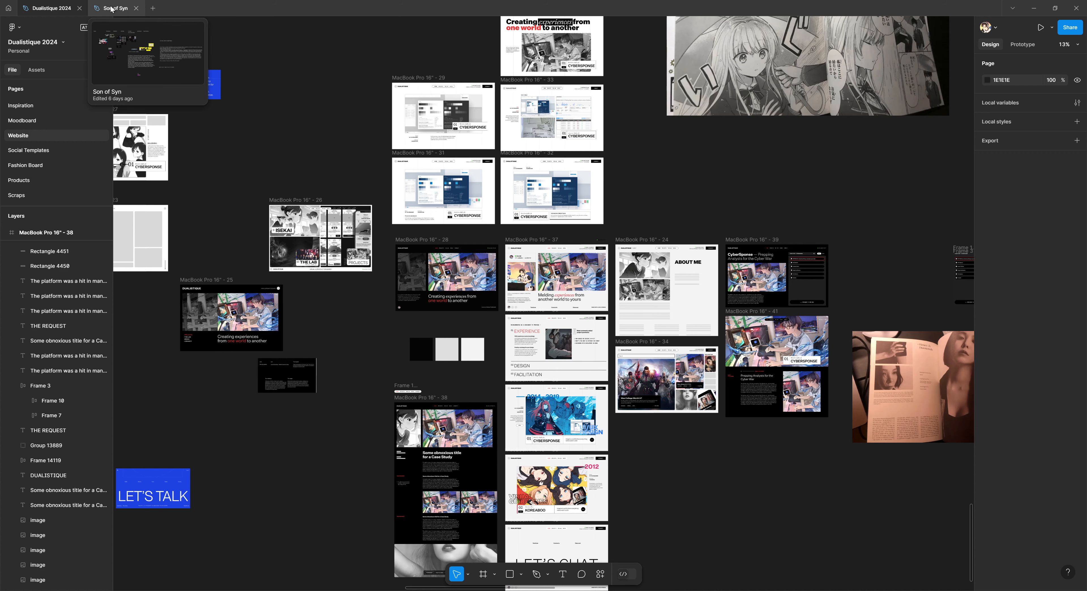
left_click(111, 10)
left_click(50, 7)
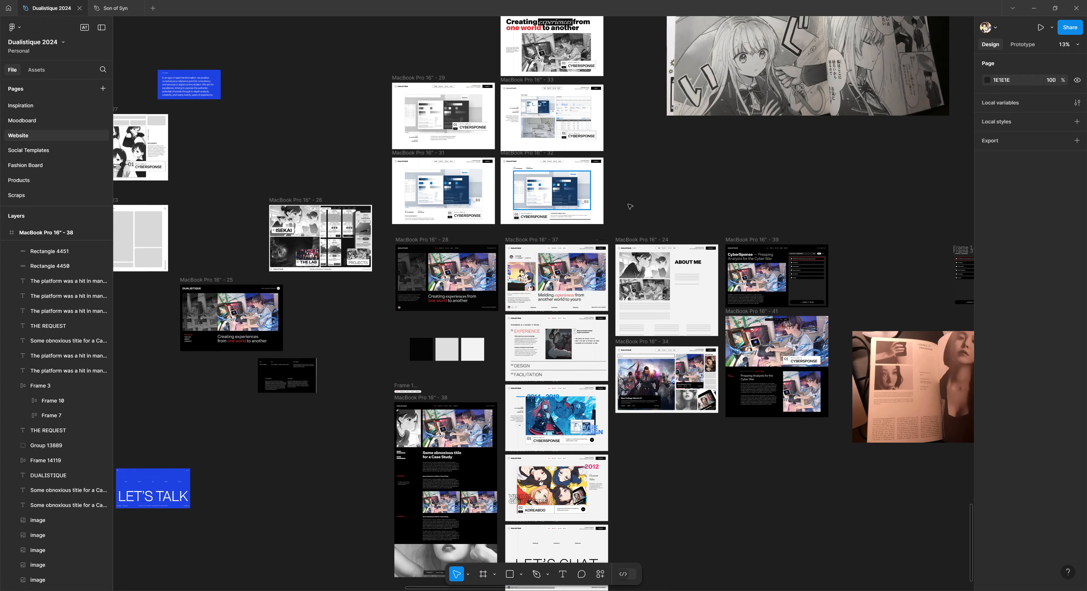
Examine the light homepage sections below MacBook Pro 16" - 37, especially the EXPERIENCE, DESIGN and FACILITATION layout
scroll(589, 294, "down", 4)
scroll(589, 294, "right", 1)
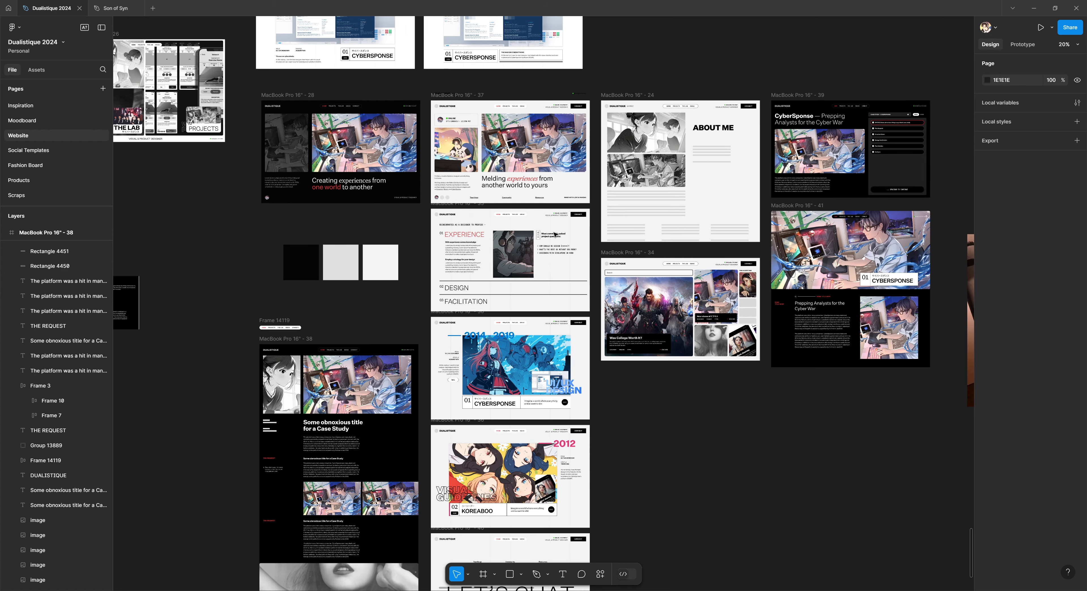
scroll(555, 234, "up", 3)
scroll(555, 234, "down", 3)
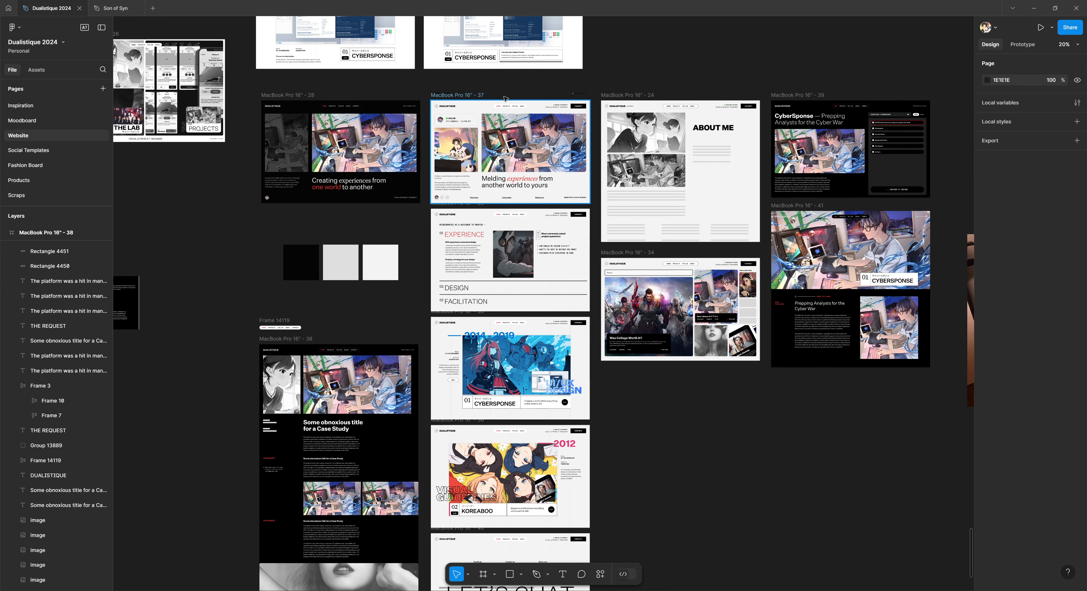
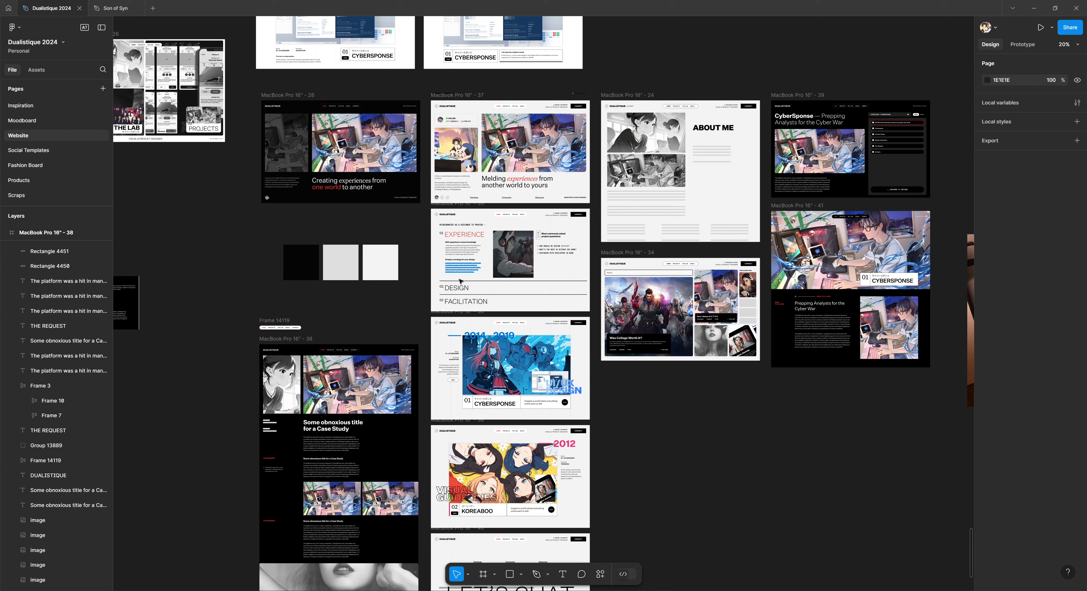
scroll(462, 261, "up", 5)
scroll(457, 269, "up", 5)
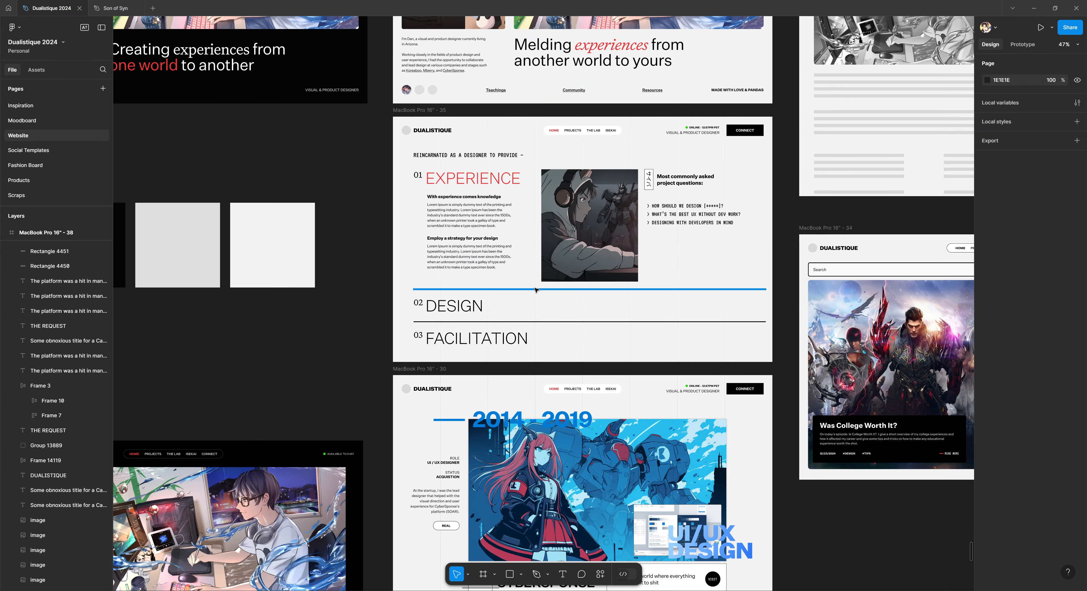
scroll(358, 291, "down", 3)
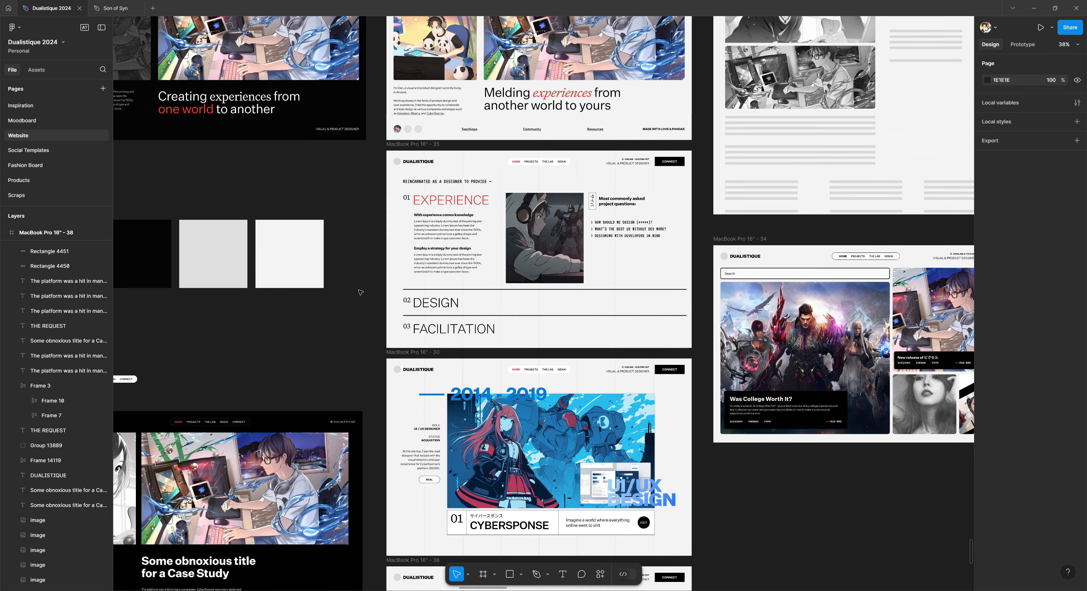
scroll(360, 292, "down", 8)
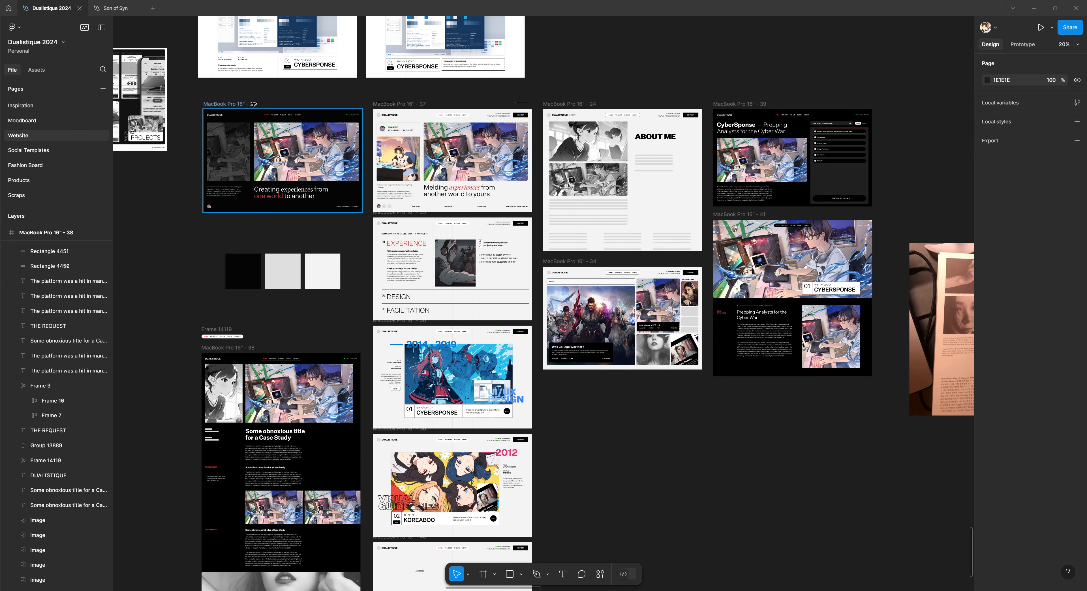
Switch to the Son of Syn file and examine the "Reality Is an Illusion" homepage in MacBook Pro 16" - 1
left_click(115, 6)
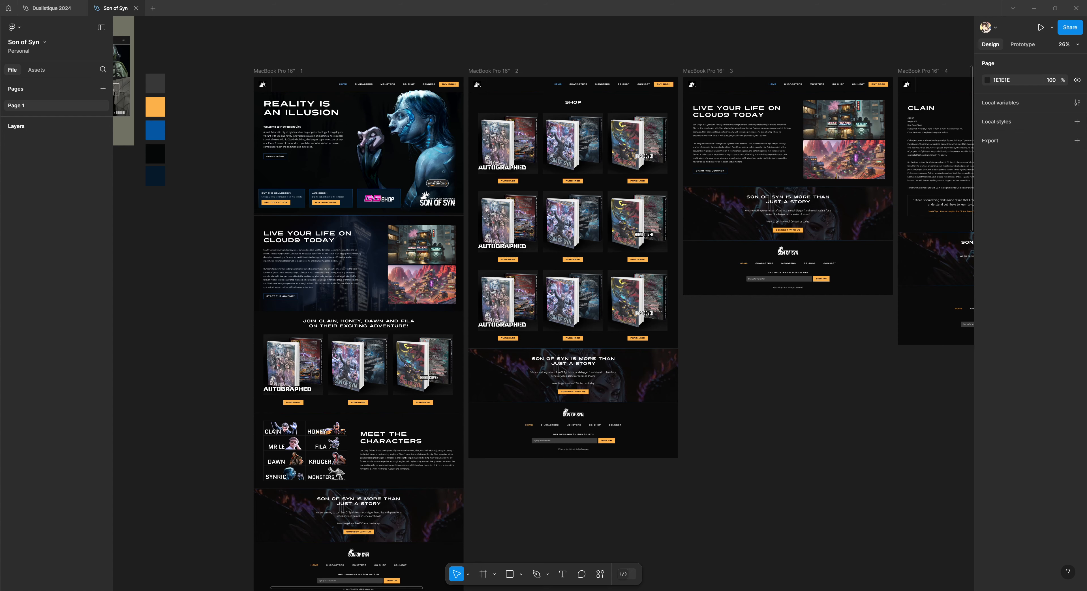
left_click_drag(225, 333, 283, 321)
scroll(272, 187, "up", 5)
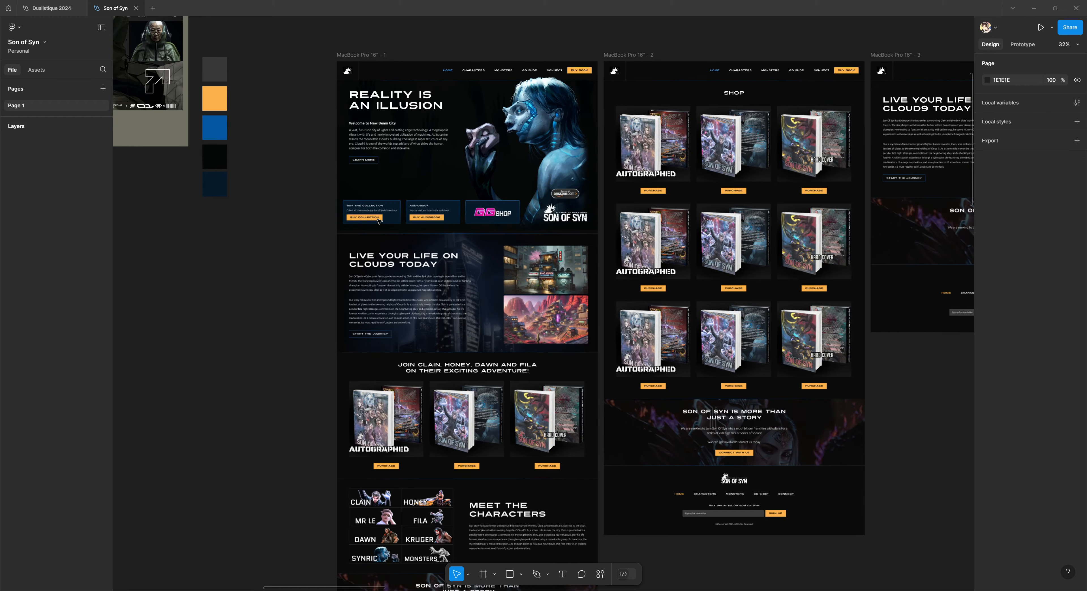
left_click_drag(272, 187, 248, 330)
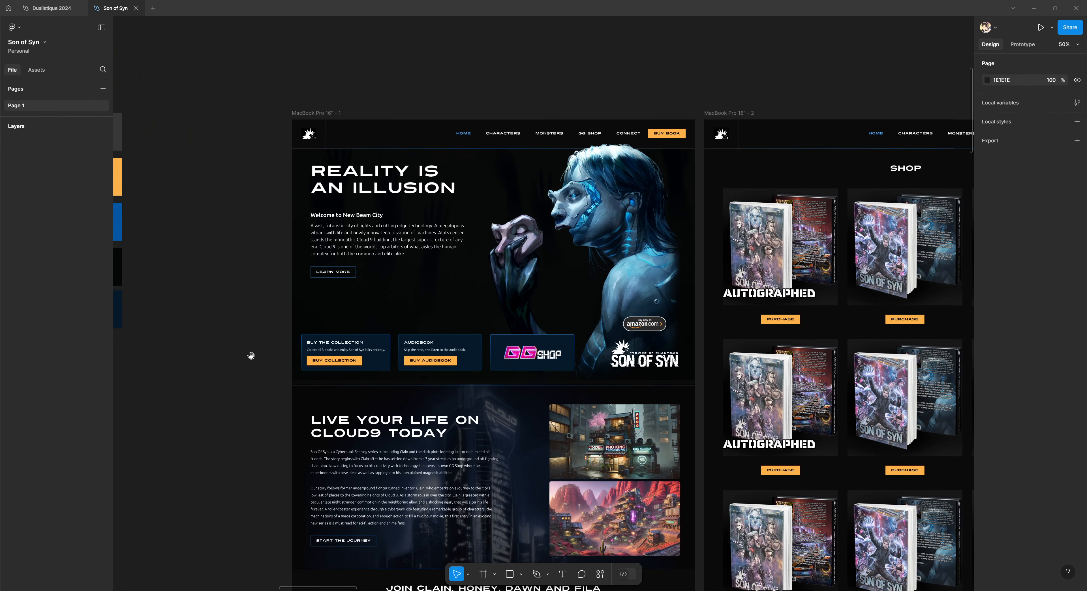
scroll(252, 357, "up", 1)
scroll(233, 272, "down", 1)
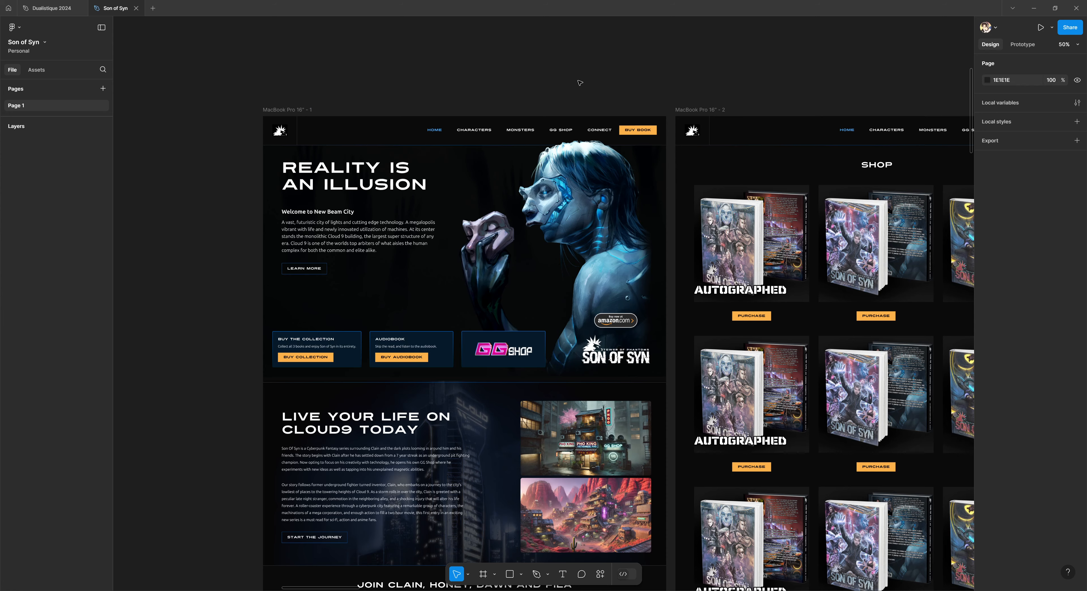
Examine the SHOP page in MacBook Pro 16" - 2 and the "Live Your Life on Cloud9 Today" page in MacBook Pro 16" - 3
left_click_drag(703, 94, 507, 59)
scroll(507, 59, "right", 8)
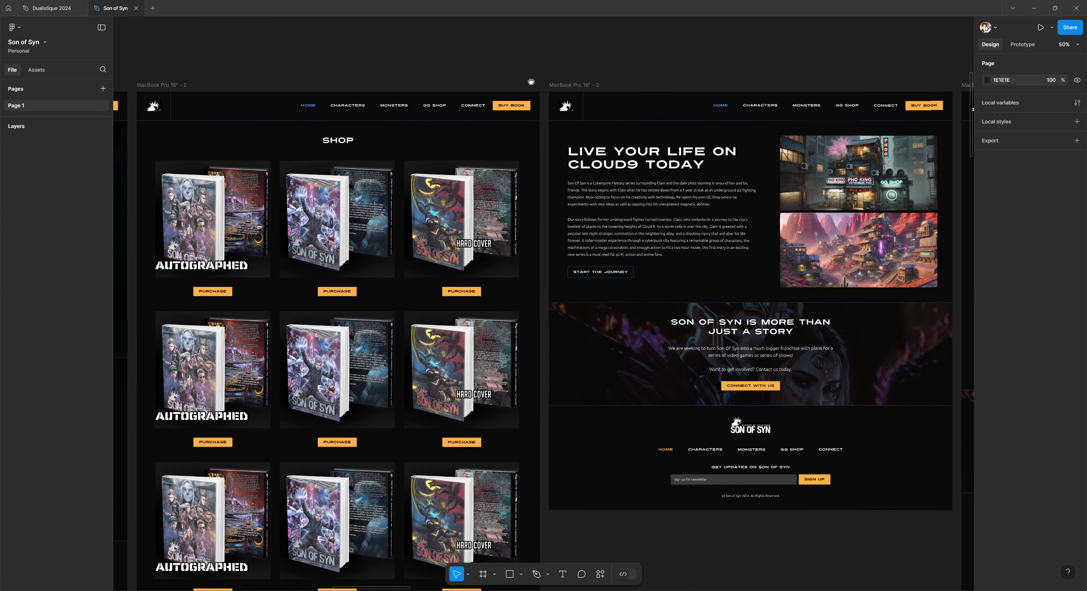
scroll(593, 123, "down", 5)
scroll(541, 117, "left", 6)
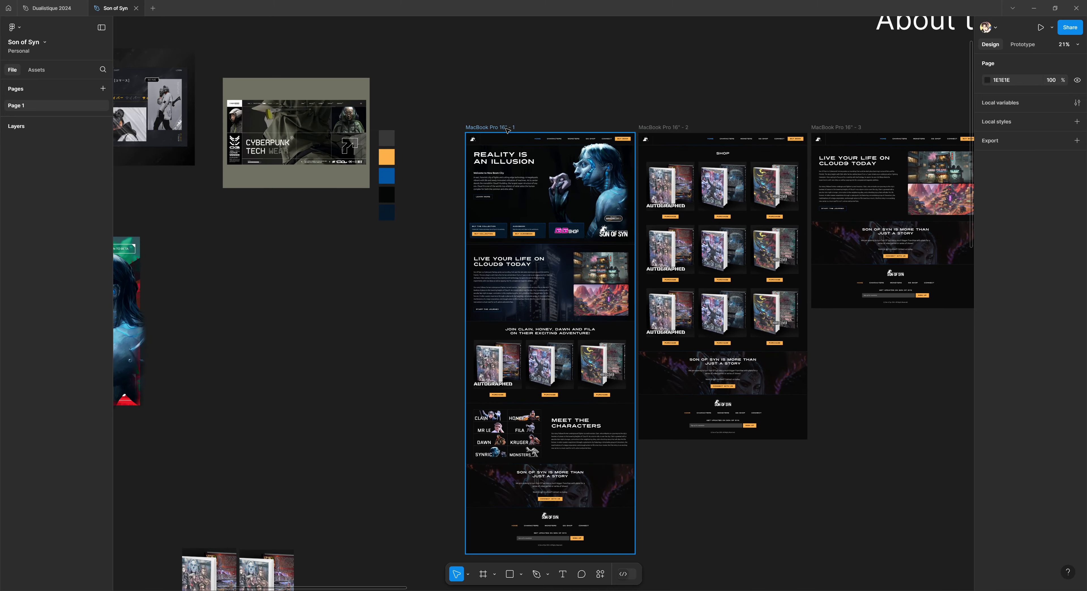
Inspect the hero of MacBook Pro 16" - 1 up close, including its collection, audiobook and GG Shop cards
mouse_move(507, 128)
left_mouse_down()
mouse_move(483, 111)
mouse_move(506, 129)
left_mouse_up()
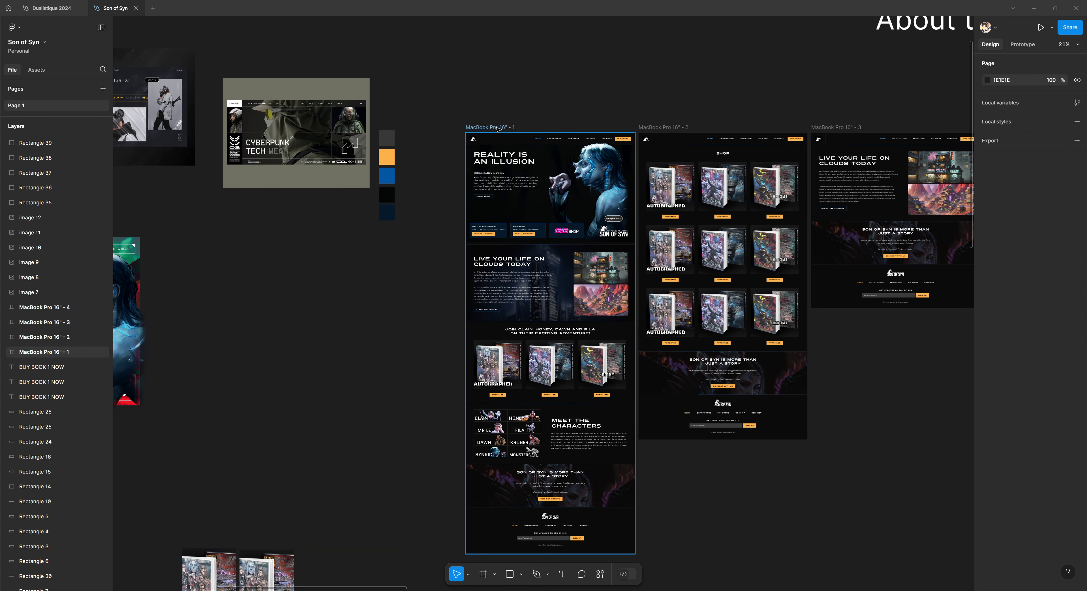
key("Escape")
scroll(522, 181, "up", 10)
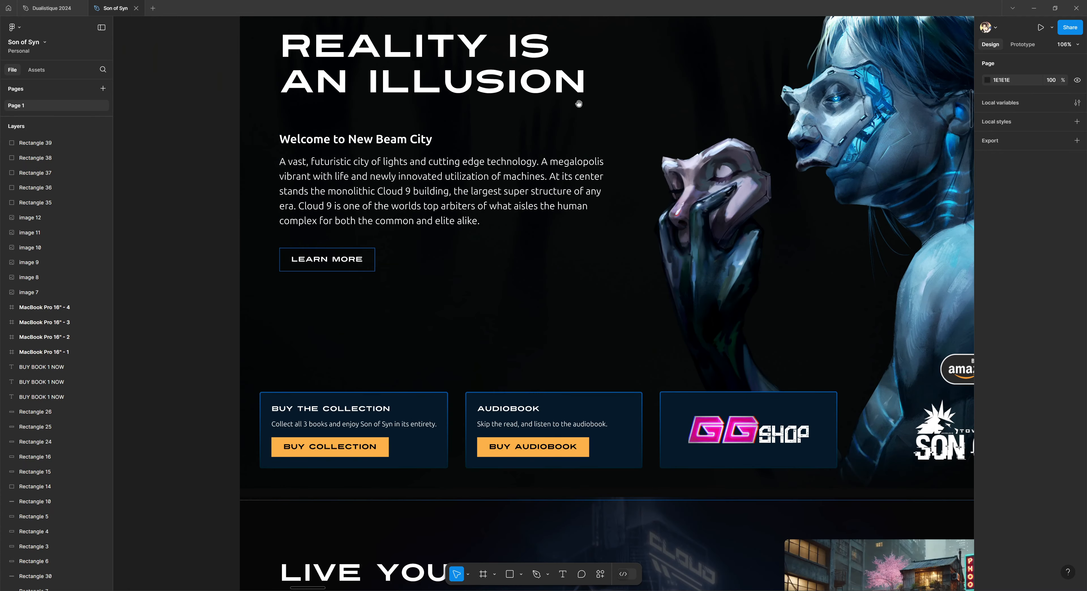
scroll(490, 127, "down", 2)
scroll(474, 132, "left", 2)
scroll(474, 133, "down", 3)
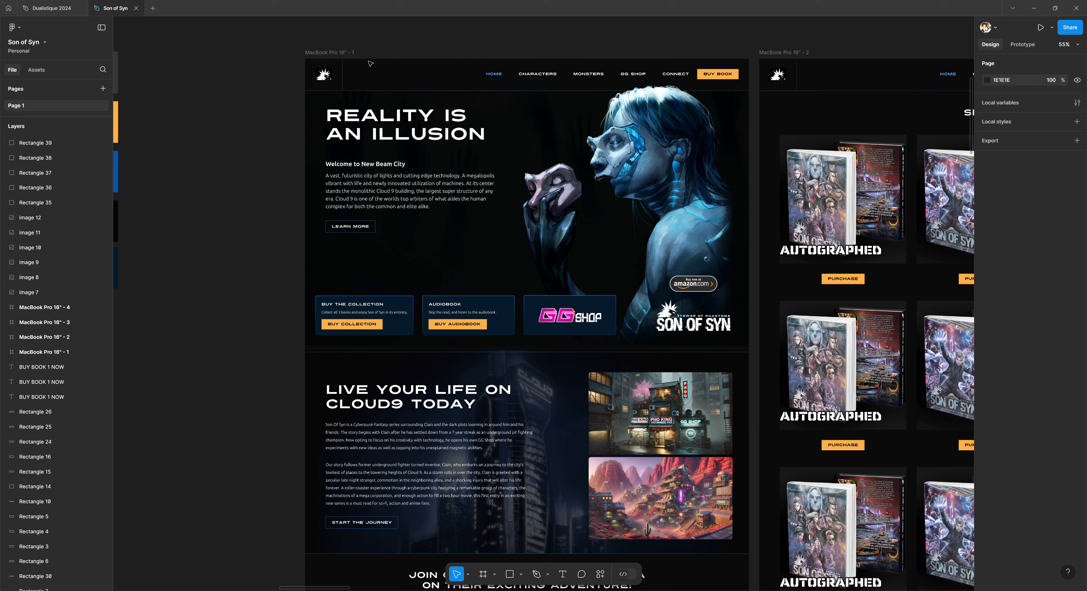
Open an inline preview of the MacBook Pro 16" - 1 homepage and place it over the hero area
left_click(423, 70)
key("shift+space")
left_click_drag(453, 41, 487, 72)
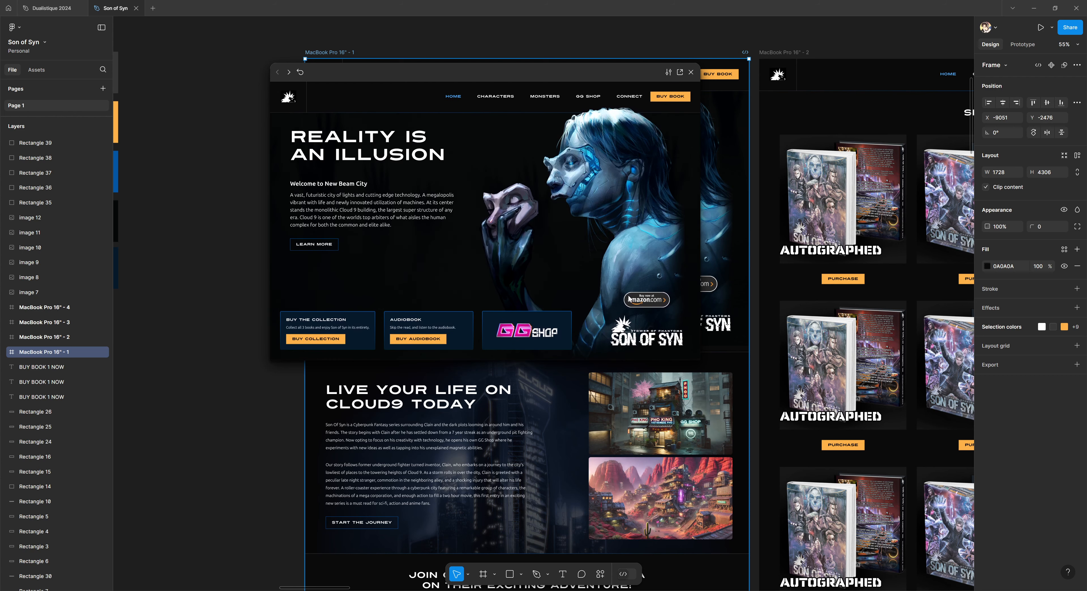
Look through the homepage preview from the hero to the book covers and back, and close the preview
scroll(630, 295, "down", 5)
scroll(630, 271, "down", 4)
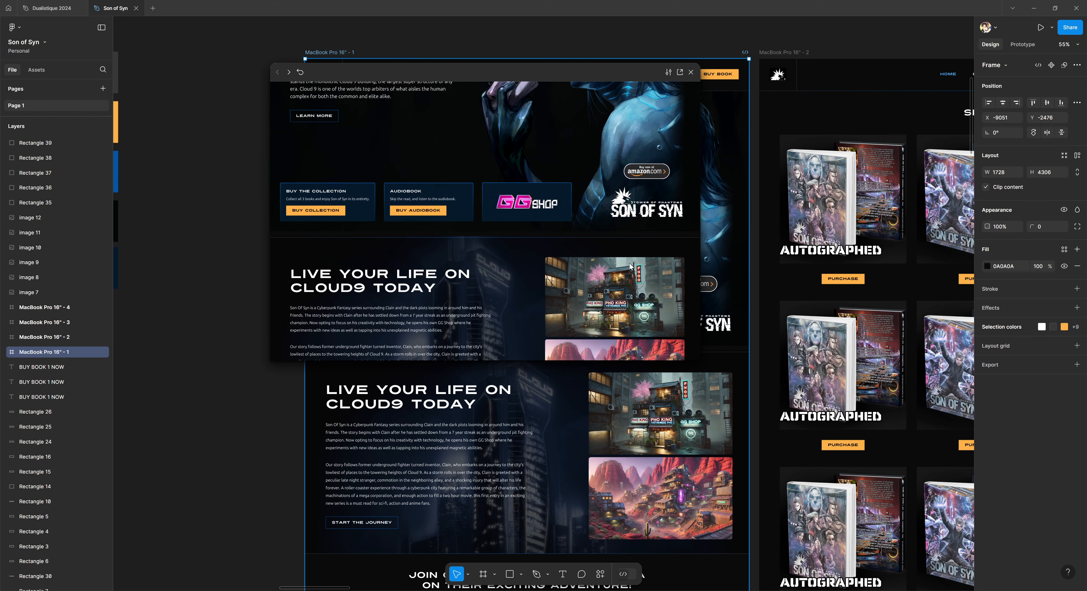
scroll(639, 243, "up", 1)
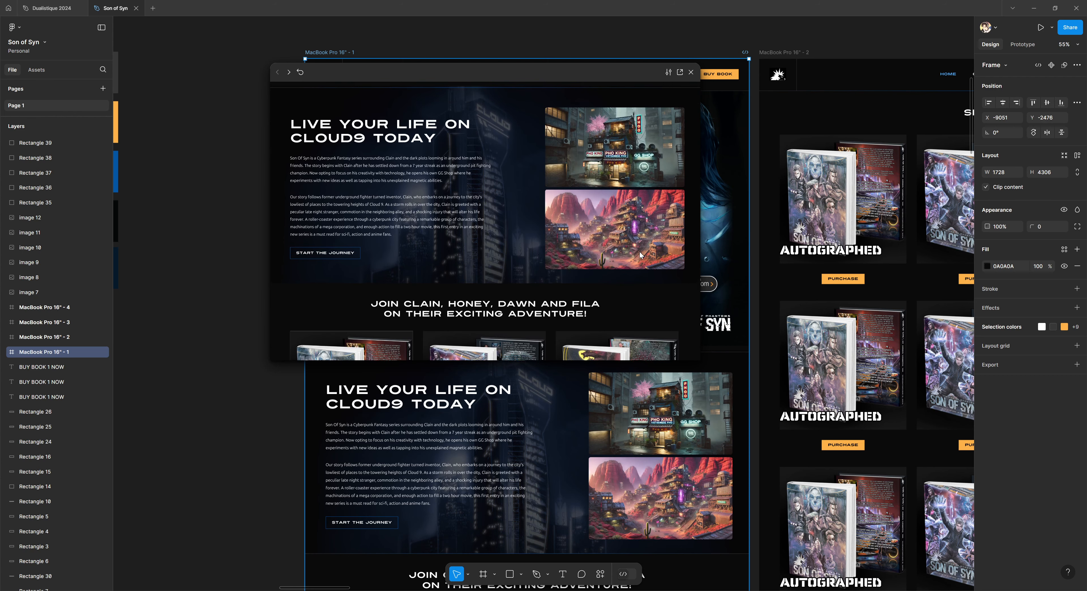
scroll(640, 274, "down", 4)
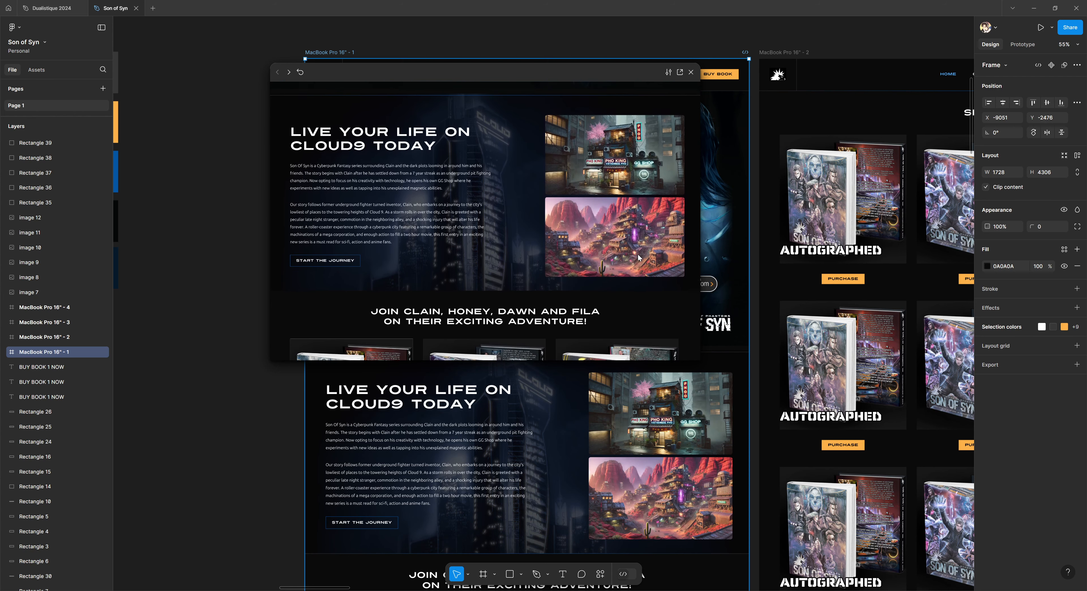
scroll(644, 293, "down", 2)
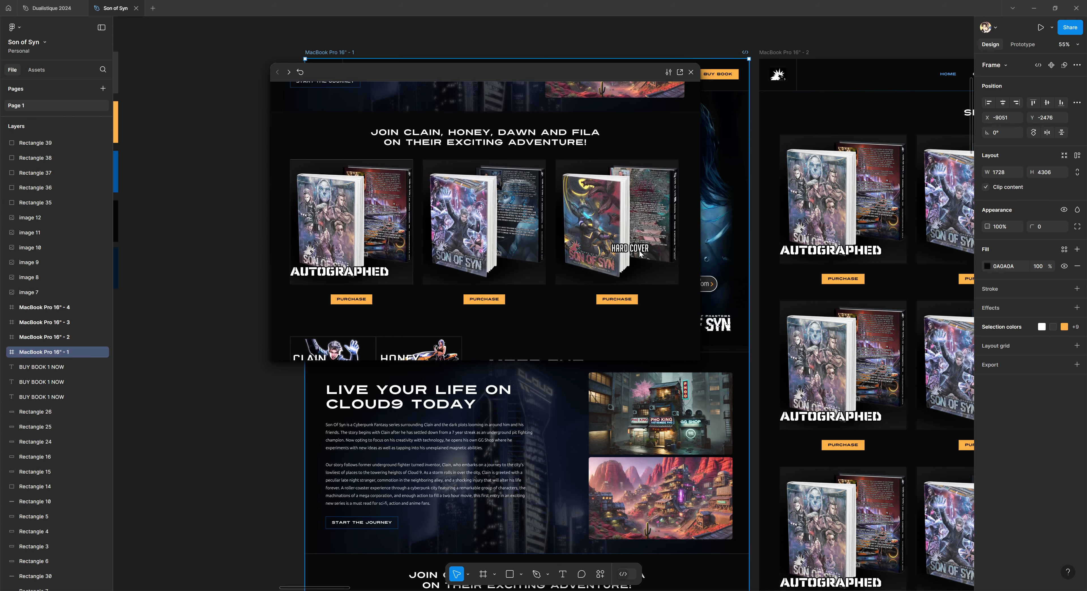
scroll(477, 224, "up", 15)
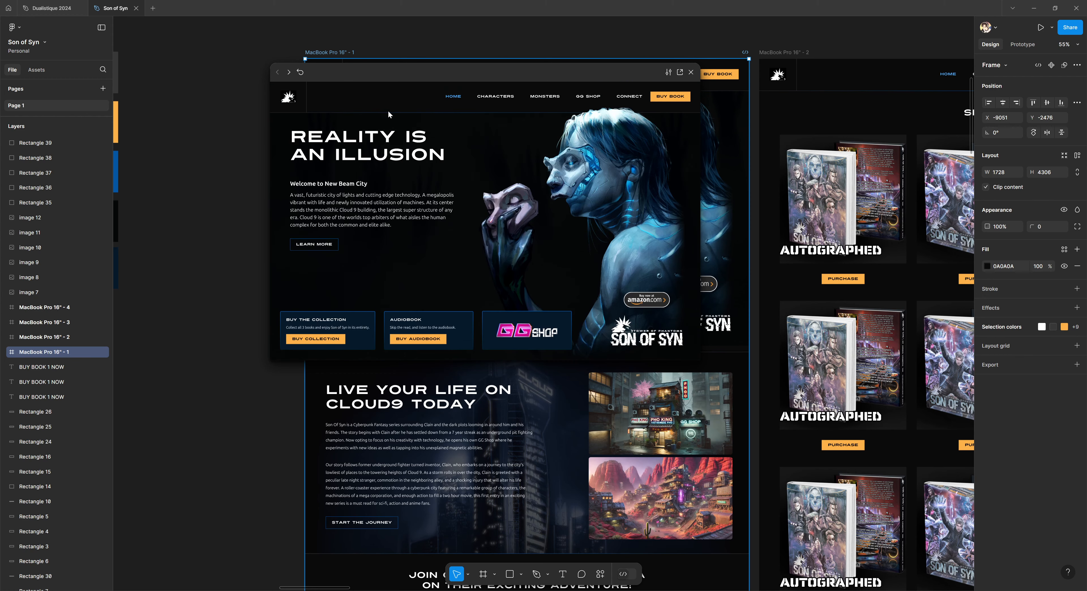
left_click(691, 73)
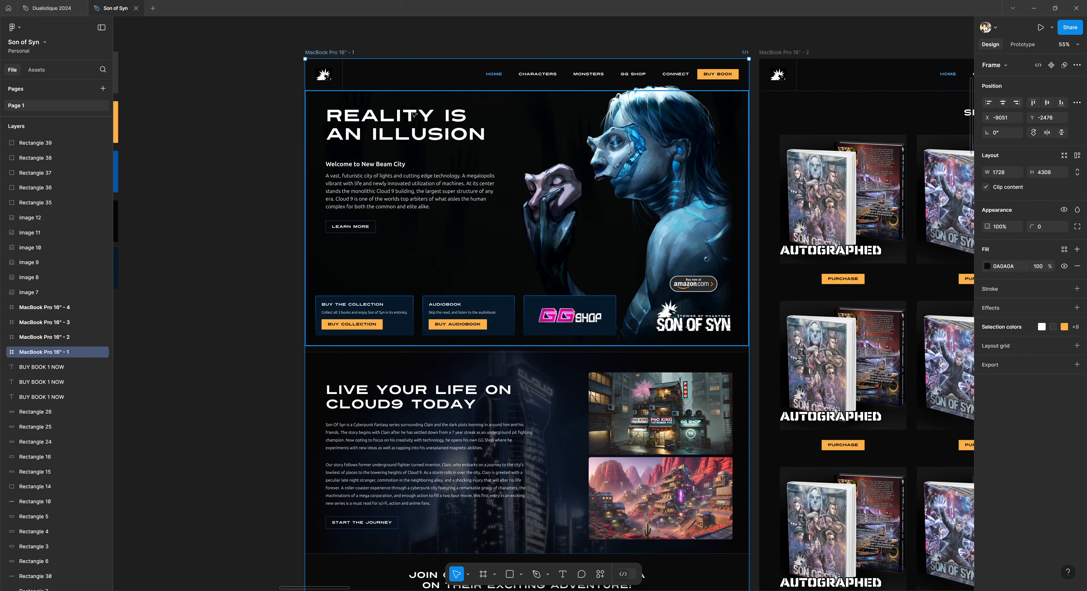
Inspect the homepage hero's navigation row, header divider, Son of Syn logo and AUDIOBOOK card text in MacBook Pro 16" - 1
left_click(562, 72)
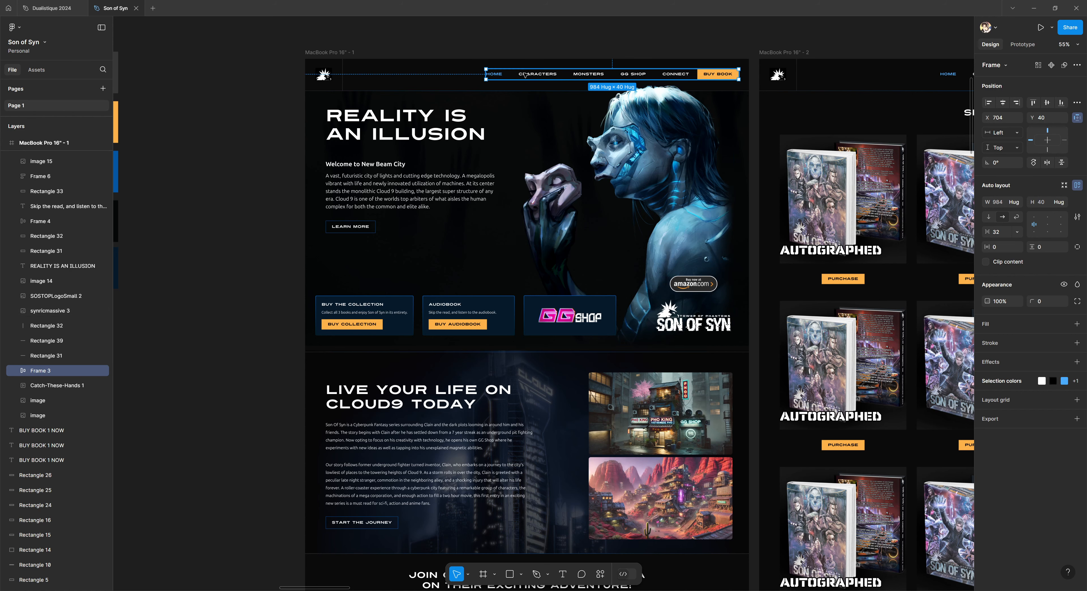
left_click(343, 78)
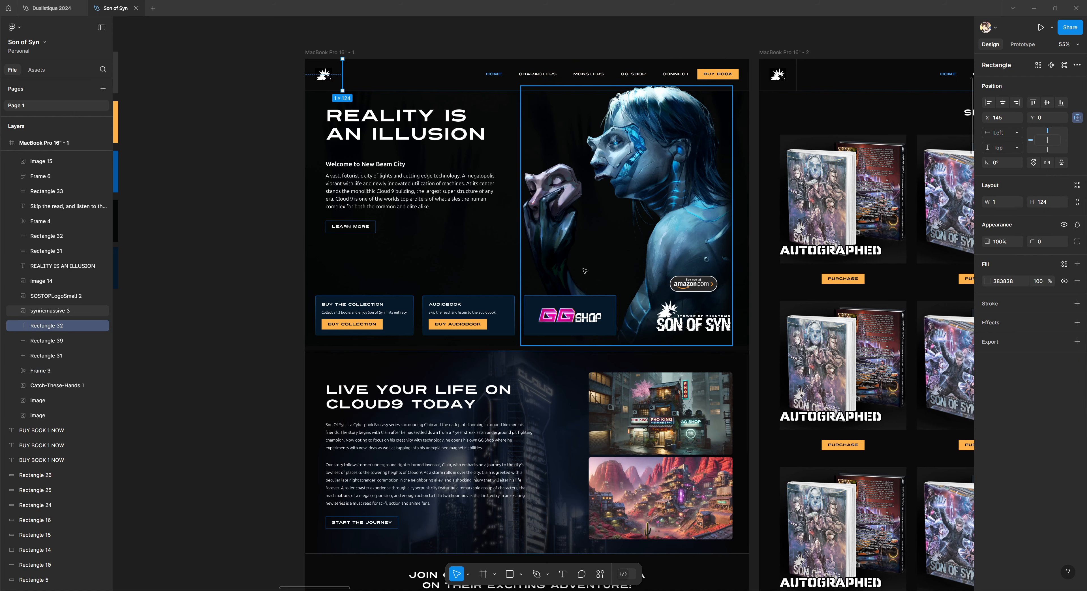
left_click(692, 324)
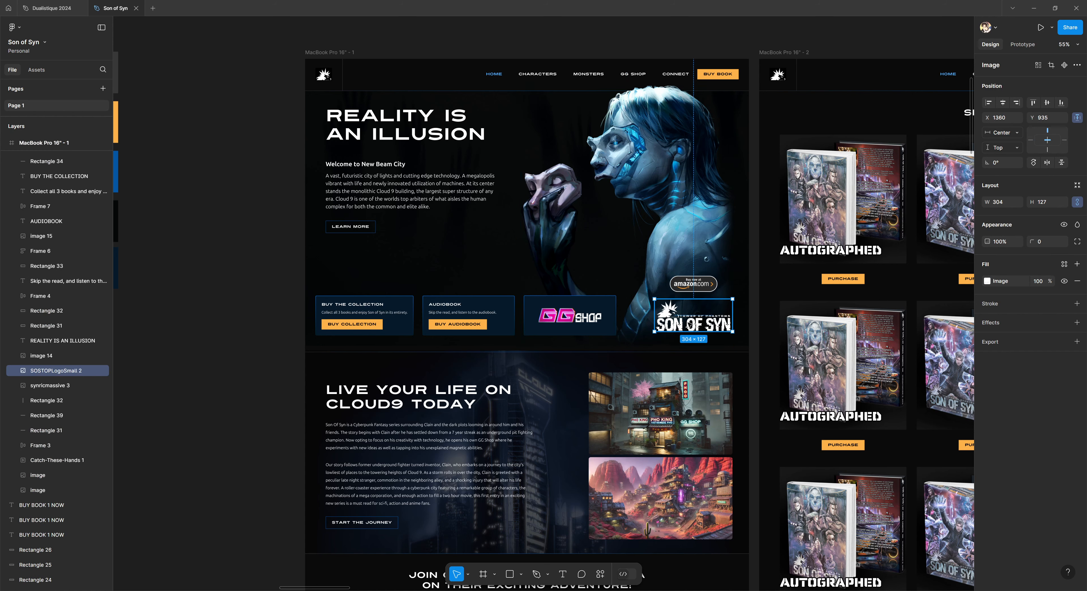
left_click(527, 306)
left_click(485, 312)
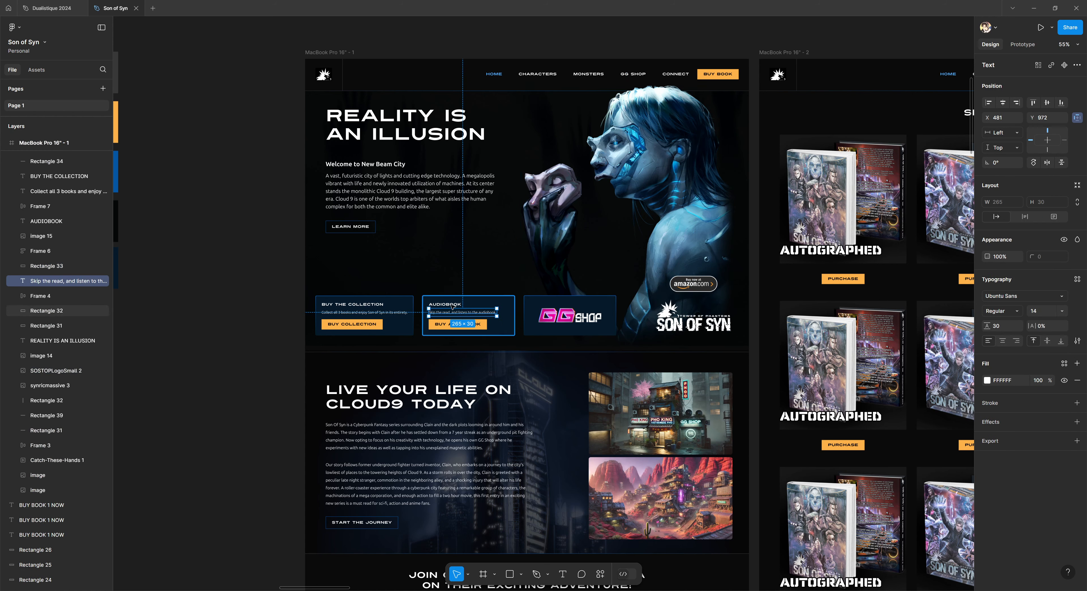
left_click(243, 396)
Inspect the auto layout spacing of the LIVE YOUR LIFE ON CLOUD9 TODAY text block and clear the selection
left_click(350, 430)
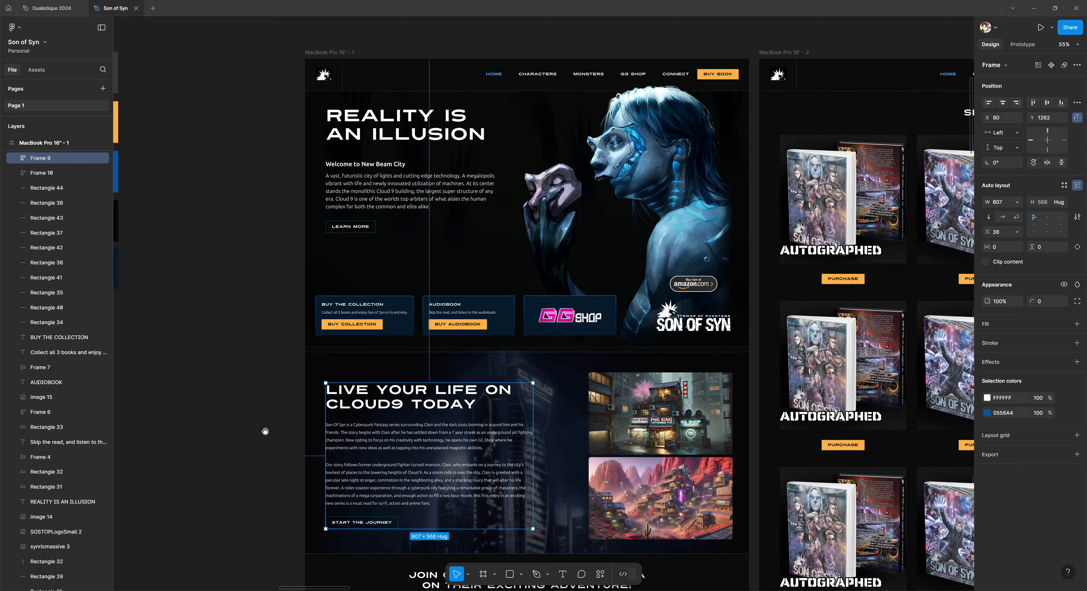
scroll(265, 431, "down", 3)
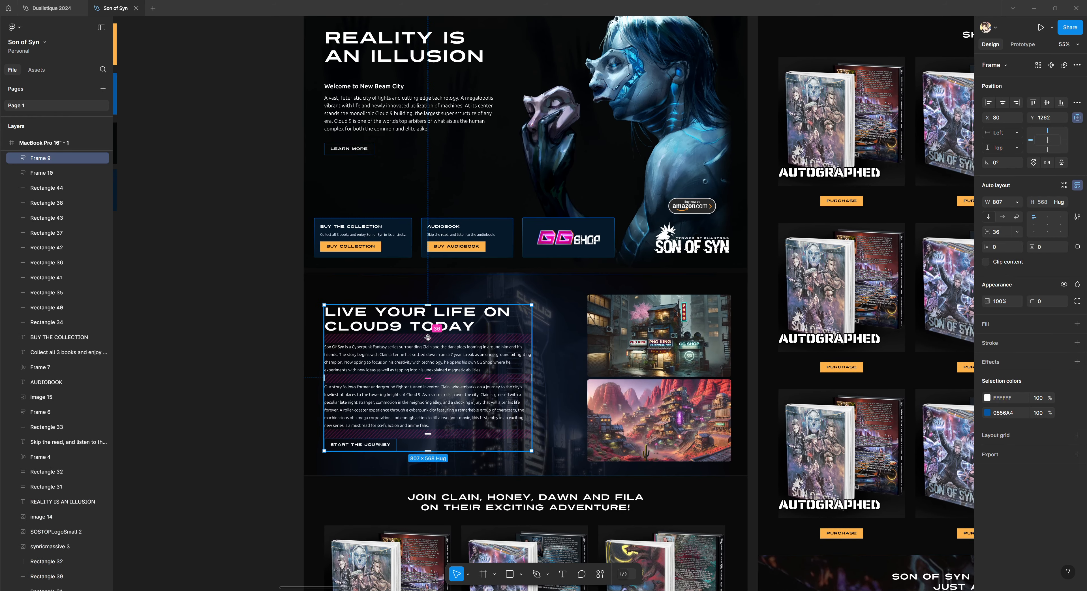
left_click_drag(428, 338, 424, 334)
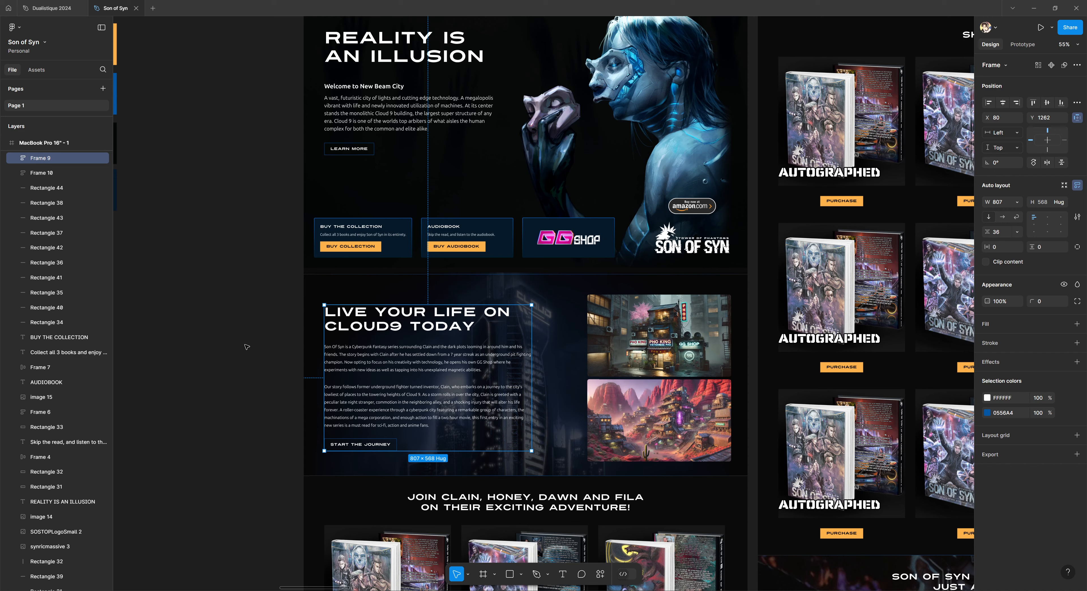
left_click(254, 348)
key("ctrl+z")
left_click(254, 347)
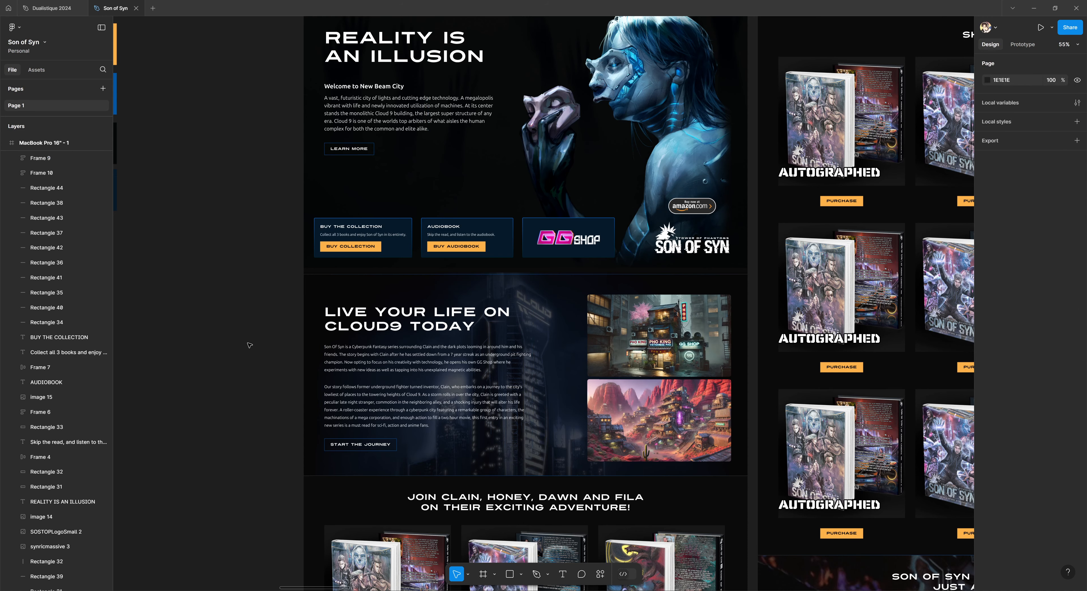
Compare the homepage hero with the sections below it and select the LIVE YOUR LIFE ON CLOUD9 TODAY text block
scroll(250, 345, "down", 10)
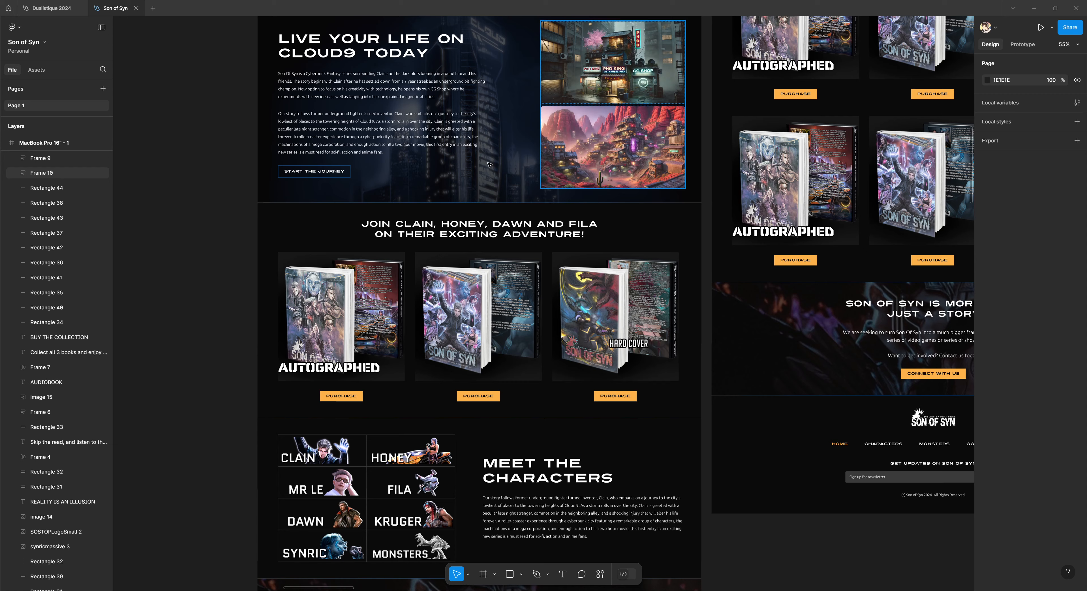
scroll(380, 127, "up", 5)
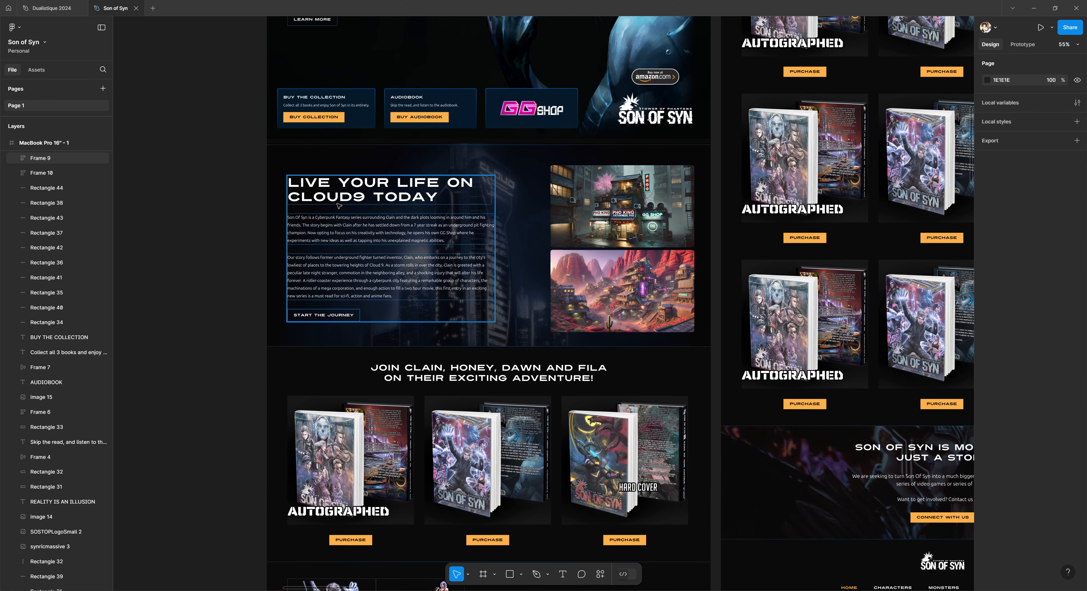
scroll(339, 205, "up", 8)
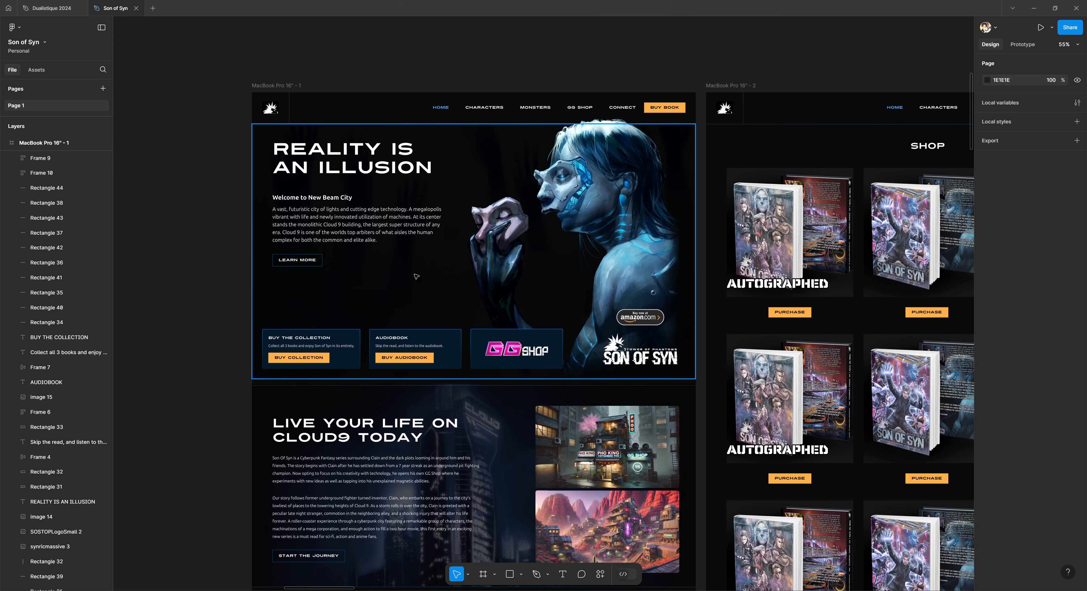
scroll(642, 247, "down", 7)
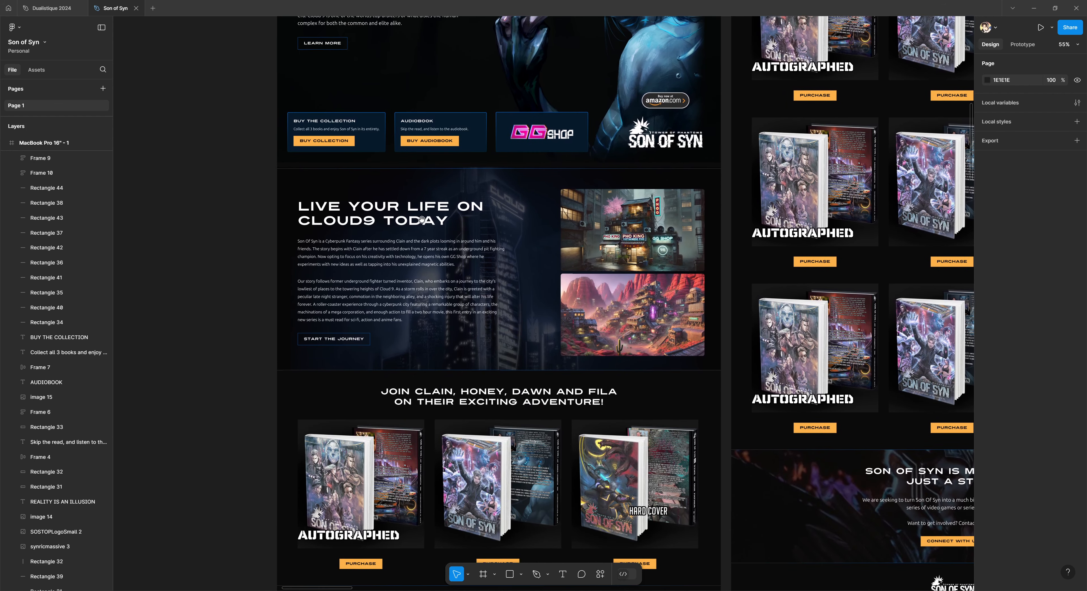
left_click(376, 257)
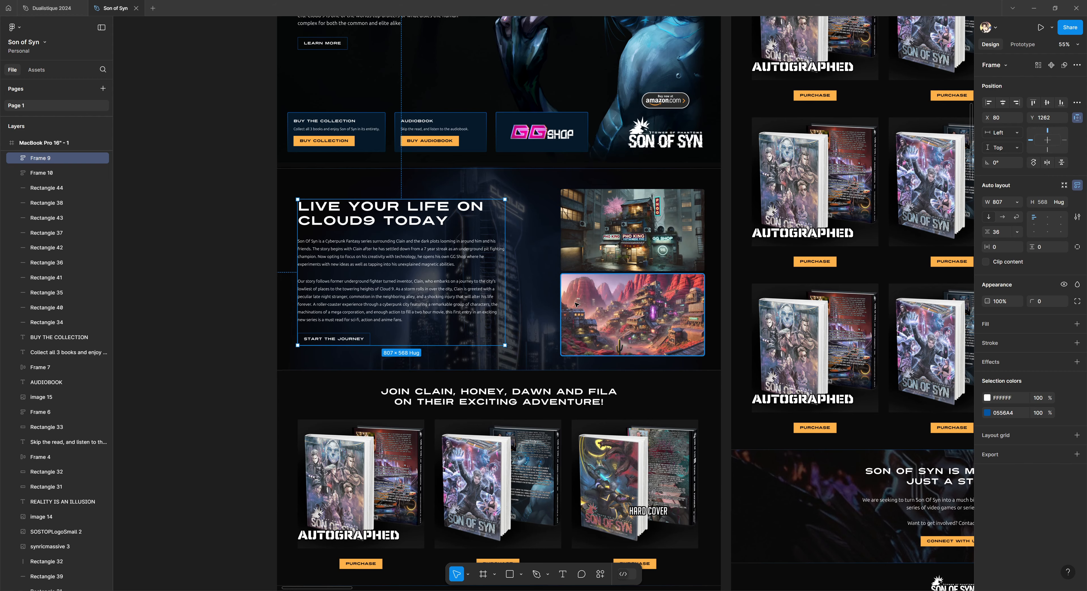
Examine the homepage's book row, MEET THE CHARACTERS grid, SON OF SYN IS MORE THAN JUST A STORY banner and footer
scroll(485, 380, "down", 5)
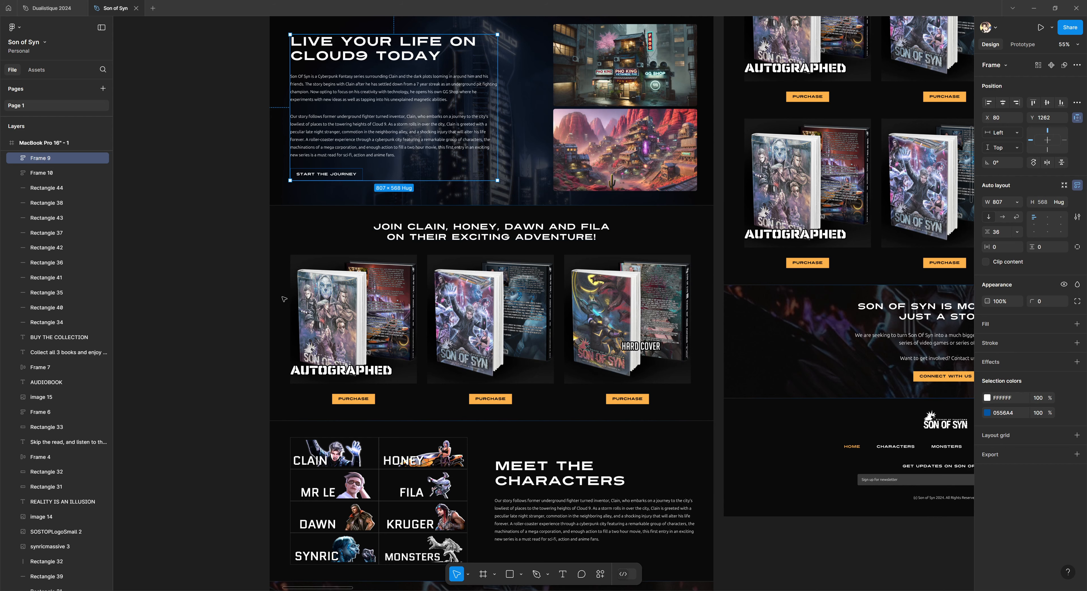
scroll(253, 404, "down", 3)
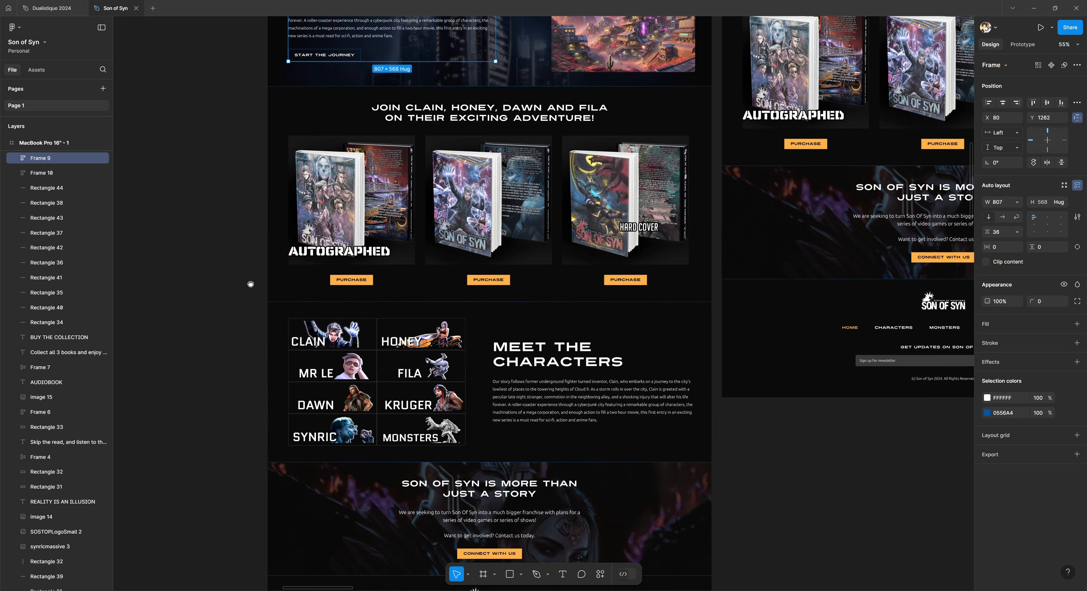
left_click_drag(333, 251, 324, 252)
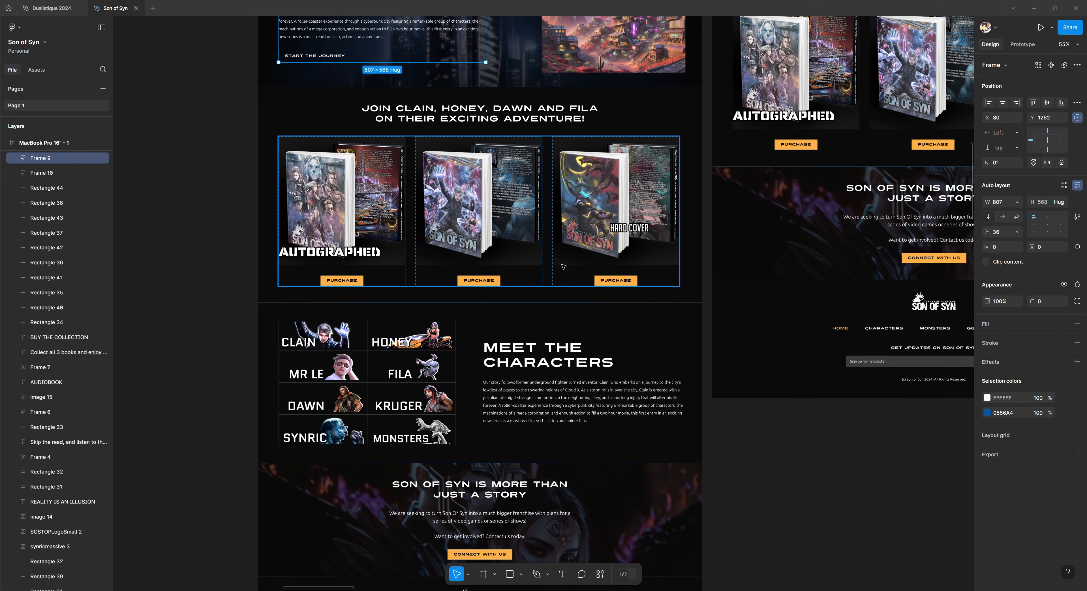
left_click_drag(187, 439, 195, 388)
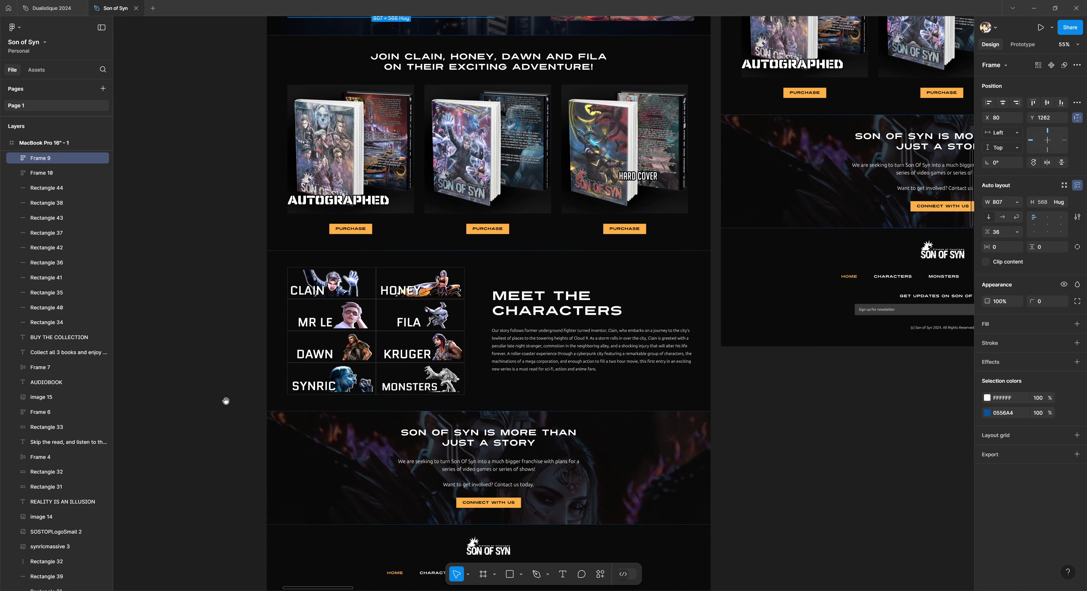
left_click_drag(226, 401, 197, 295)
scroll(354, 367, "up", 3)
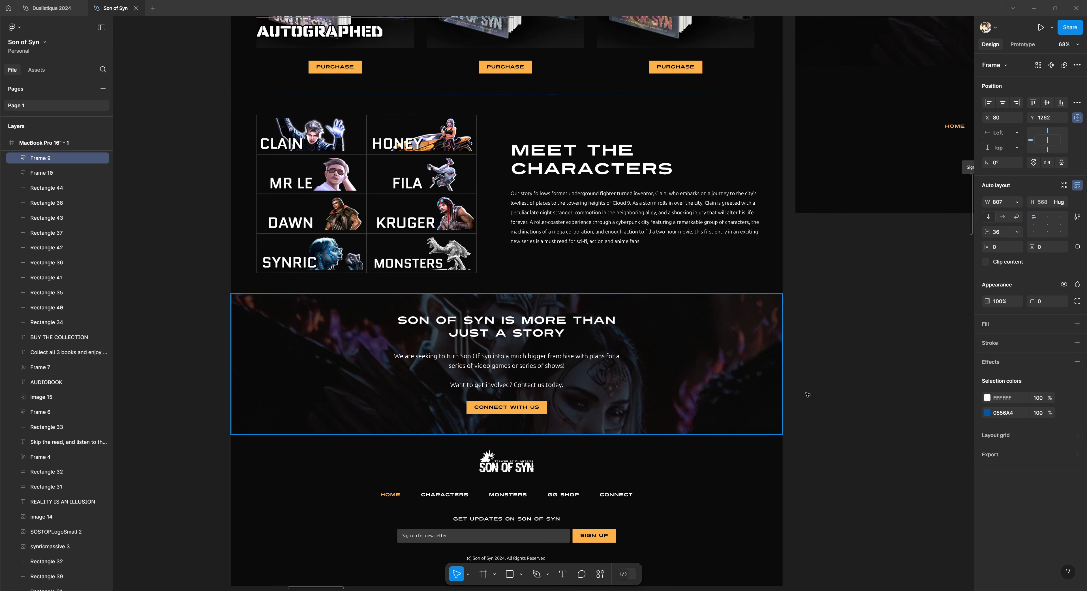
scroll(828, 427, "down", 3)
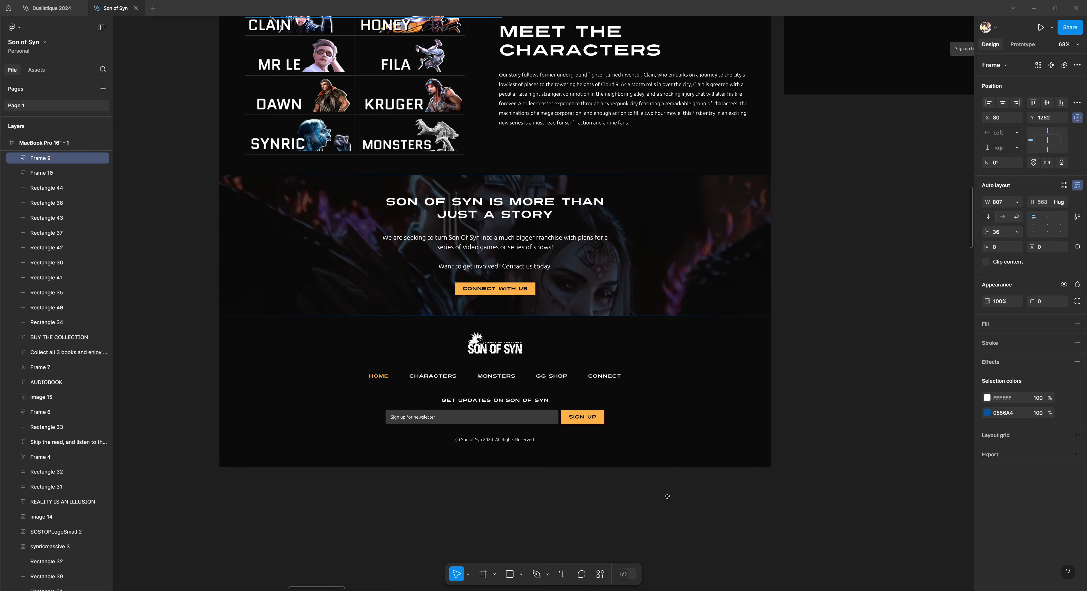
Examine the four Son of Syn page frames side by side, focusing on the SHOP page in MacBook Pro 16" - 2
scroll(659, 484, "down", 5)
scroll(664, 443, "up", 3)
scroll(665, 443, "right", 10)
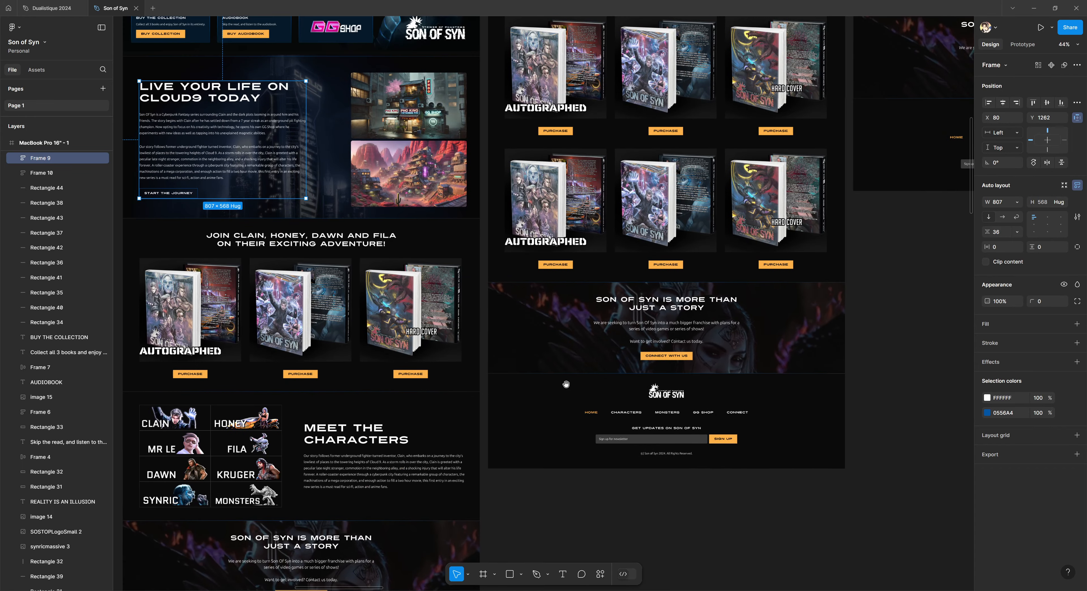
scroll(671, 410, "up", 3)
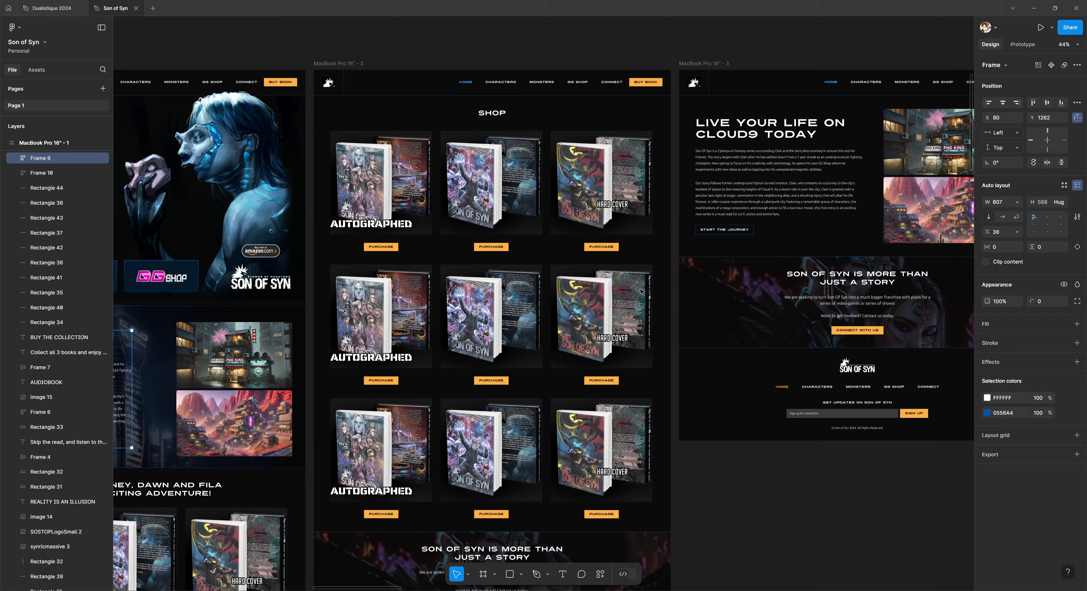
scroll(587, 295, "down", 5)
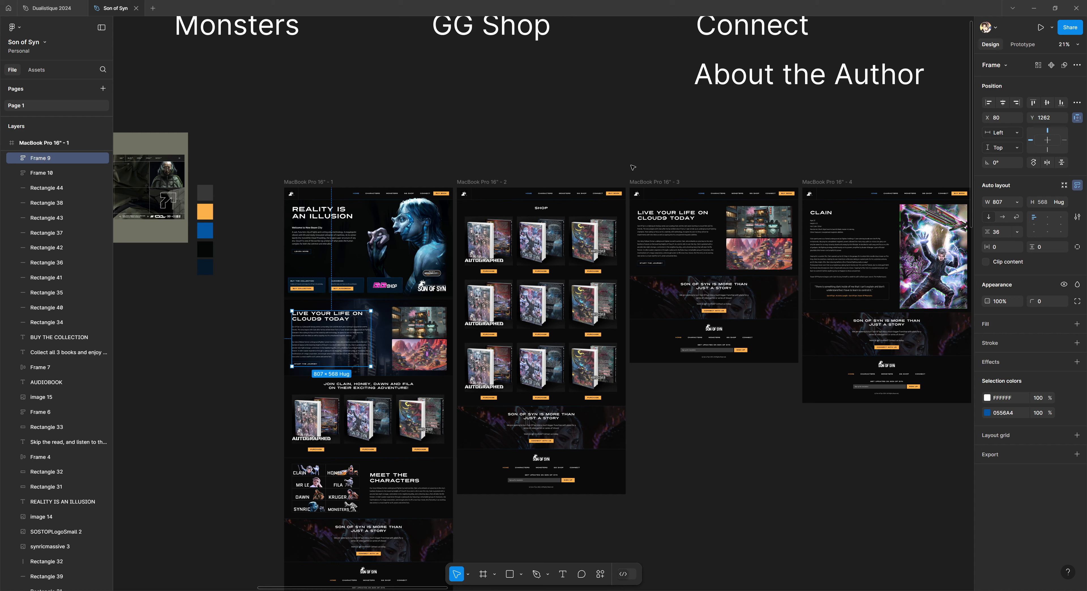
scroll(600, 176, "up", 2)
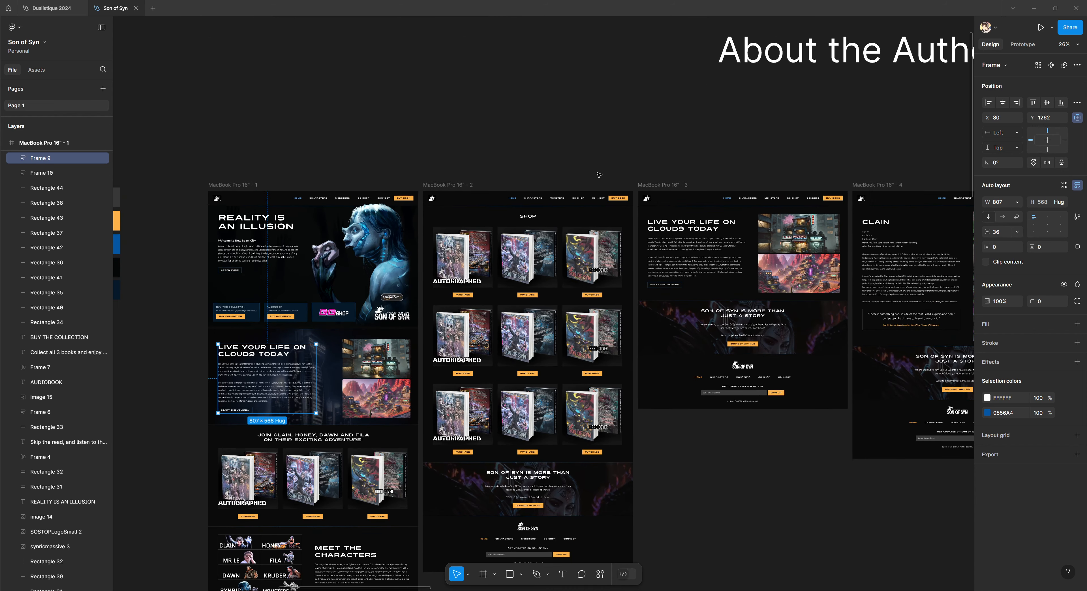
scroll(596, 234, "up", 3)
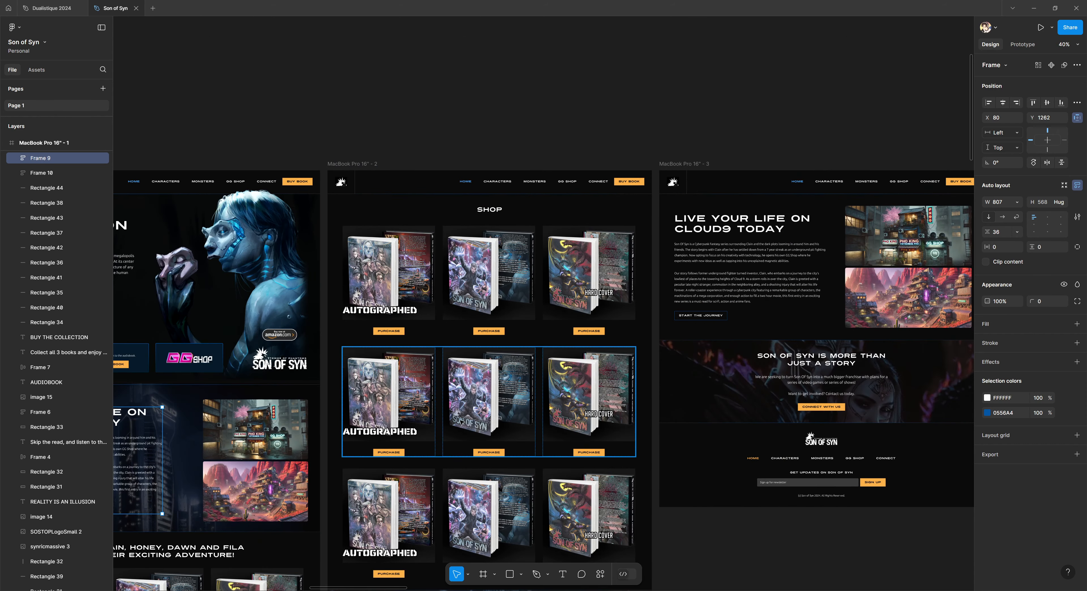
scroll(510, 485, "down", 3)
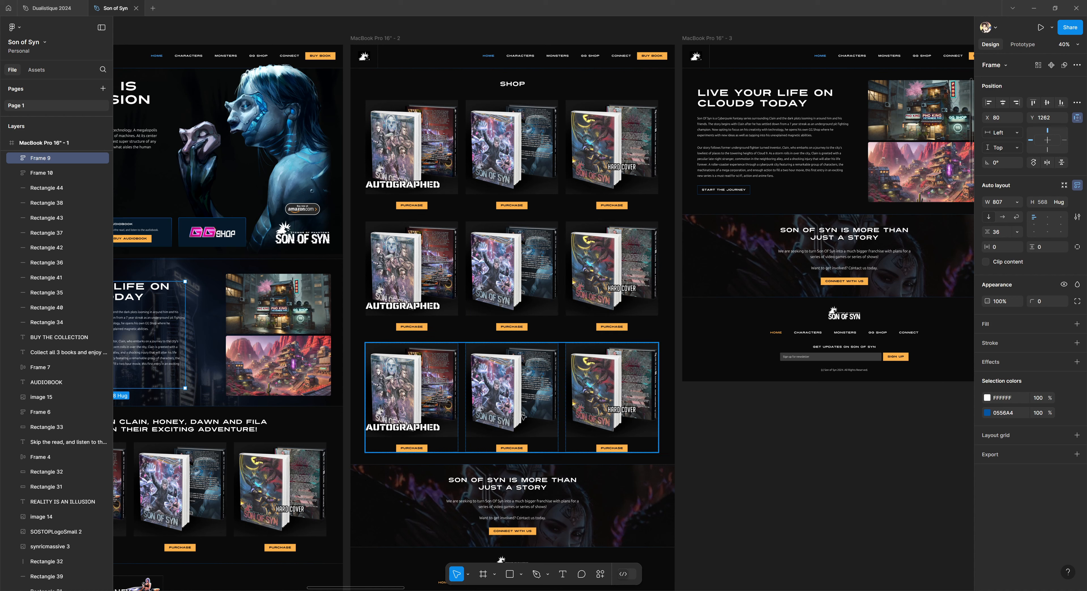
Inspect the repeated book rows on the SHOP page, selecting the second row, its middle book and the third row
left_click(515, 156)
left_click(506, 264)
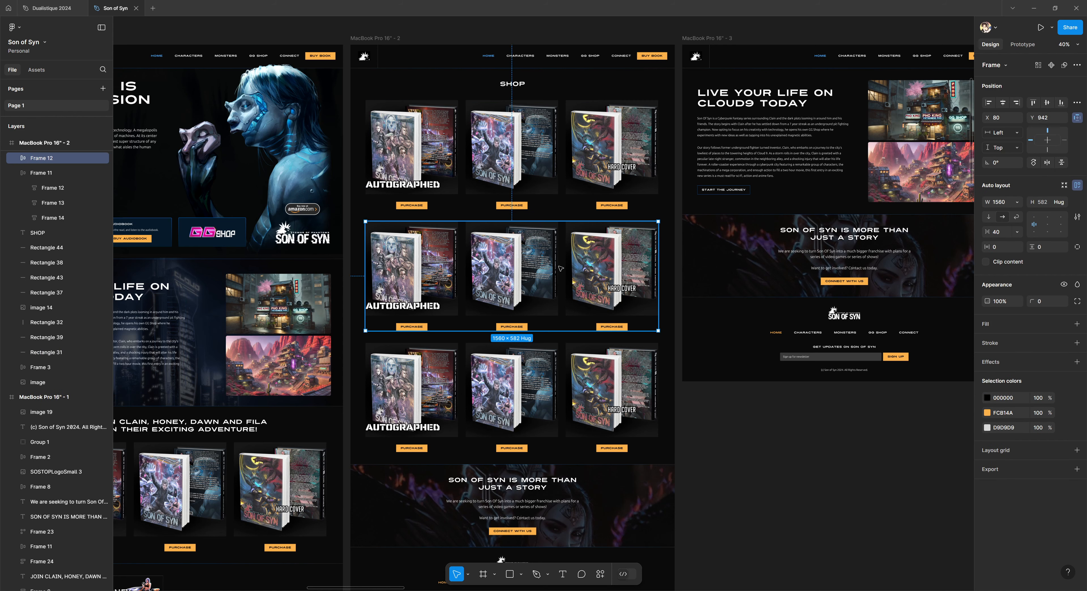
left_click(507, 264)
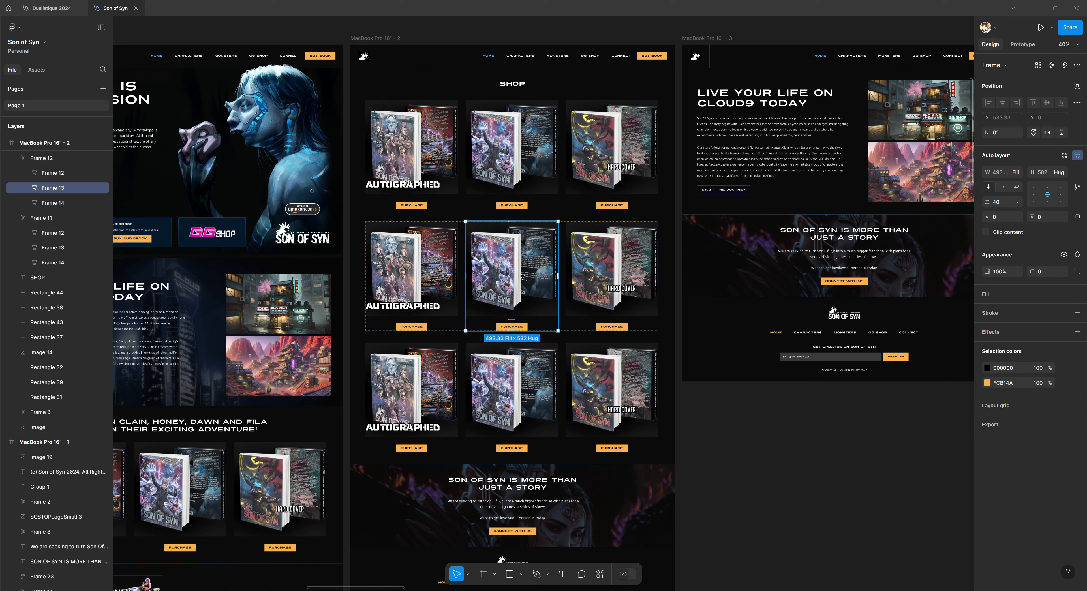
left_click(525, 436)
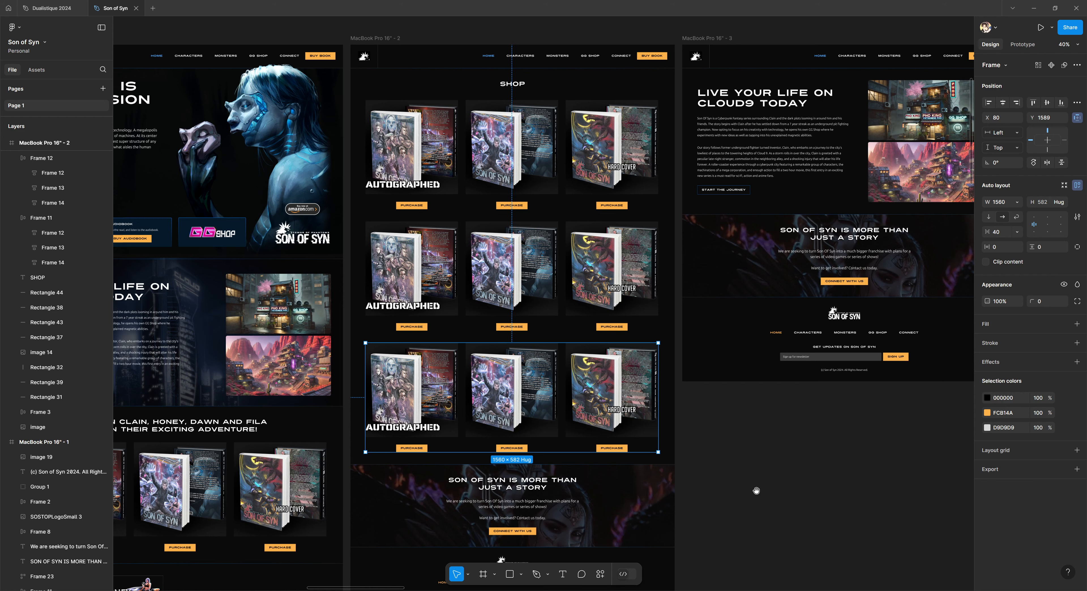
Review the SHOP page from its heading to its footer, selecting the first book row and clearing the selection
scroll(717, 469, "down", 2)
scroll(695, 450, "up", 2)
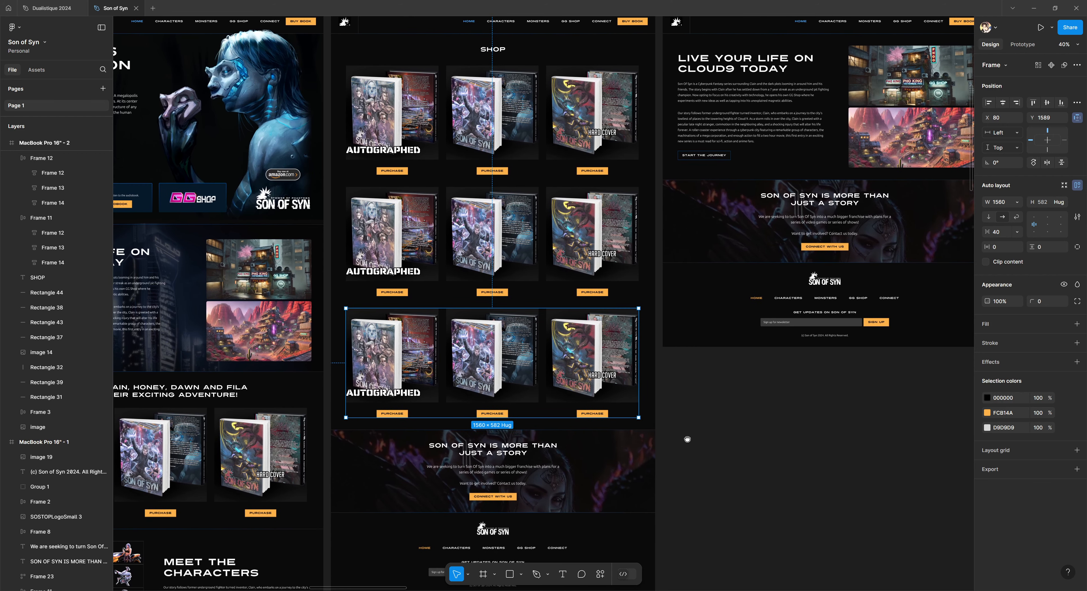
key("Tab")
key("Tab")
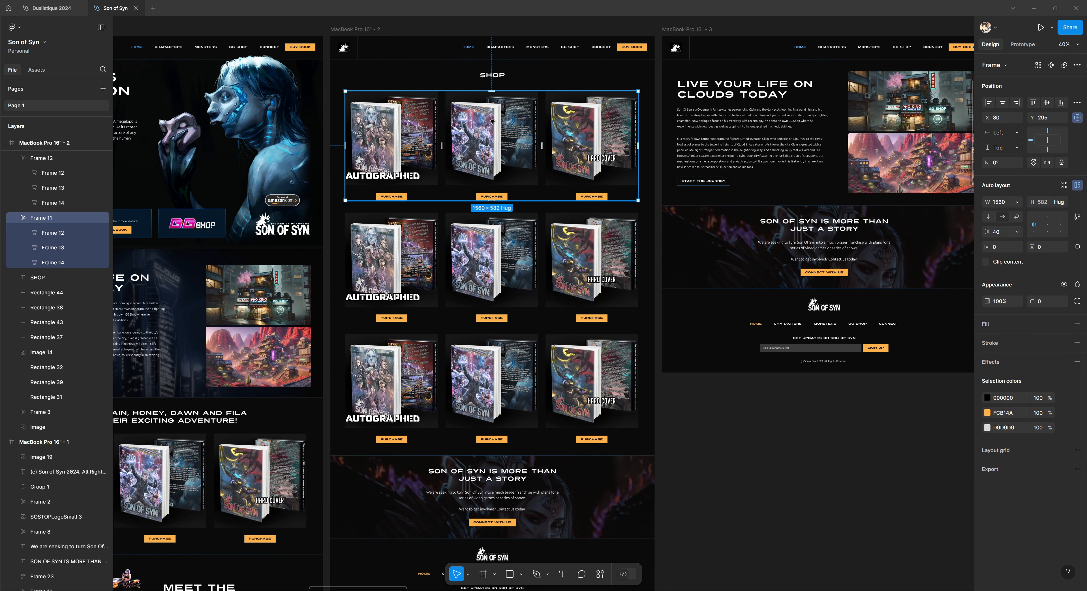
left_click(754, 477)
left_click_drag(563, 469, 556, 396)
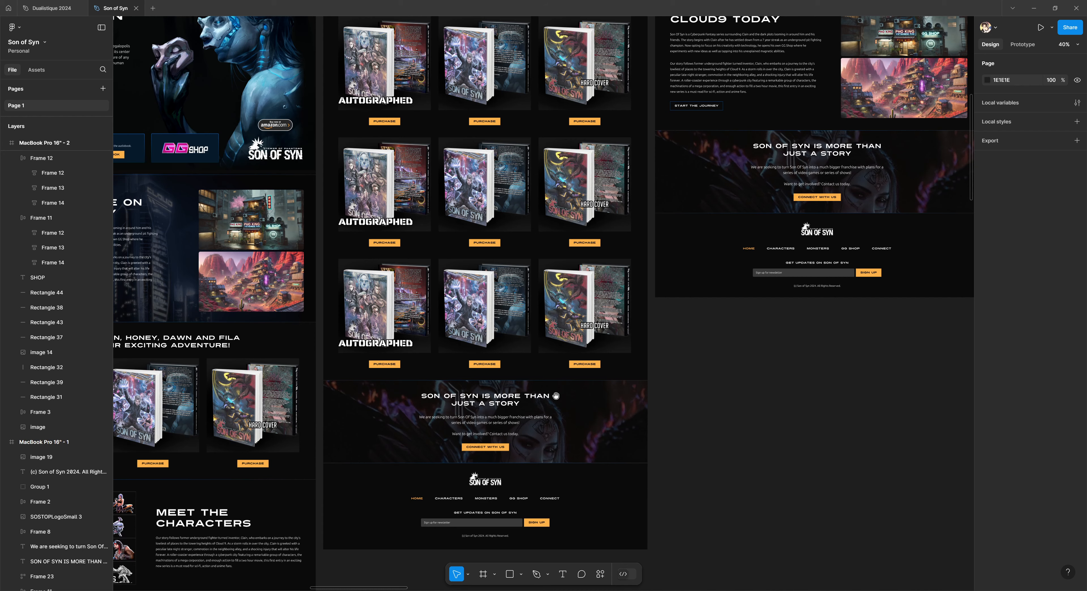
left_click_drag(529, 282, 489, 501)
left_click(464, 191)
left_click(662, 206)
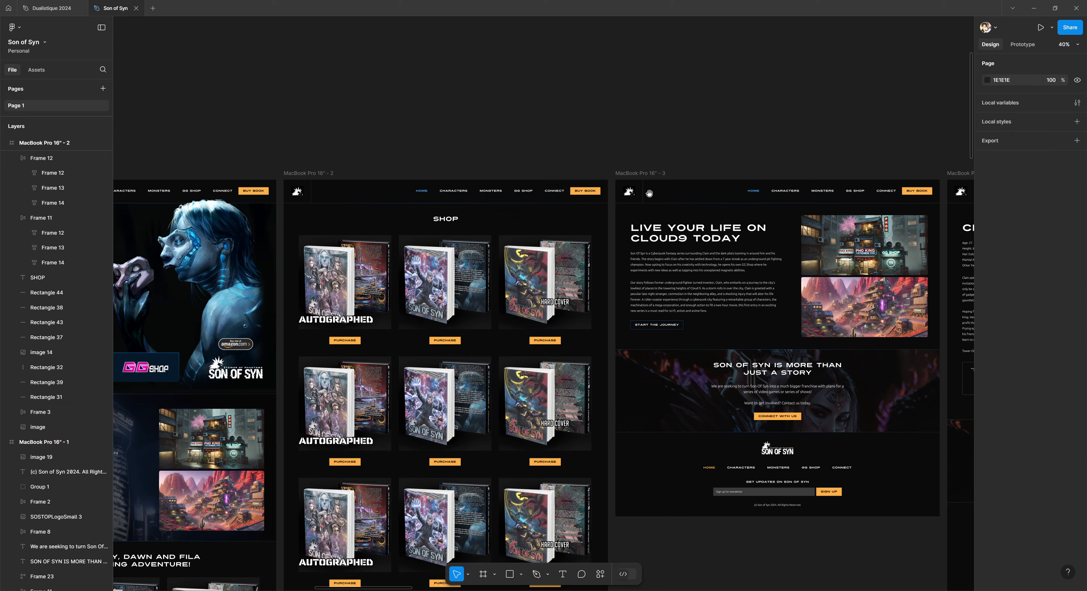
Examine the LIVE YOUR LIFE ON CLOUD9 TODAY page, selecting and deselecting its MacBook Pro 16" - 3 frame
left_click_drag(671, 256, 410, 215)
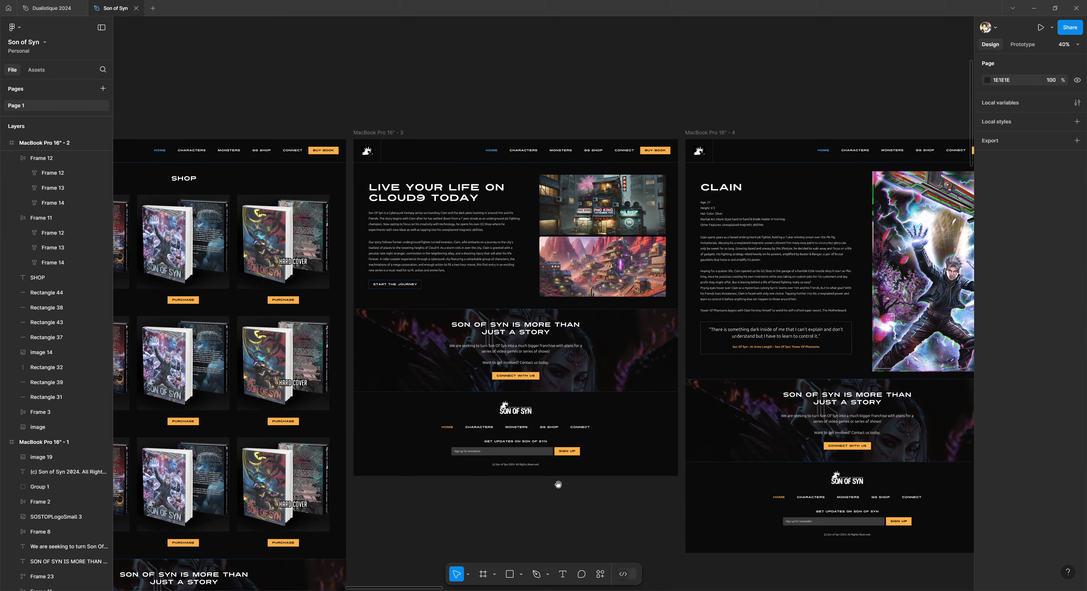
left_click(379, 134)
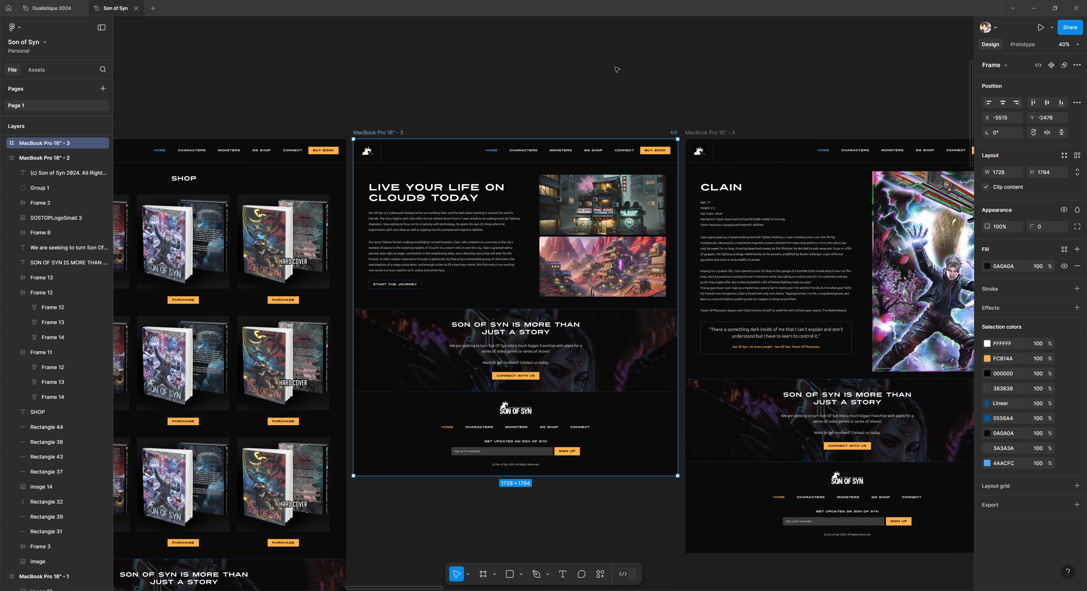
left_click(488, 126)
Examine the CLAIN character page in MacBook Pro 16" - 4 up close, including its biography, quote box and illustration
left_click_drag(578, 115, 345, 64)
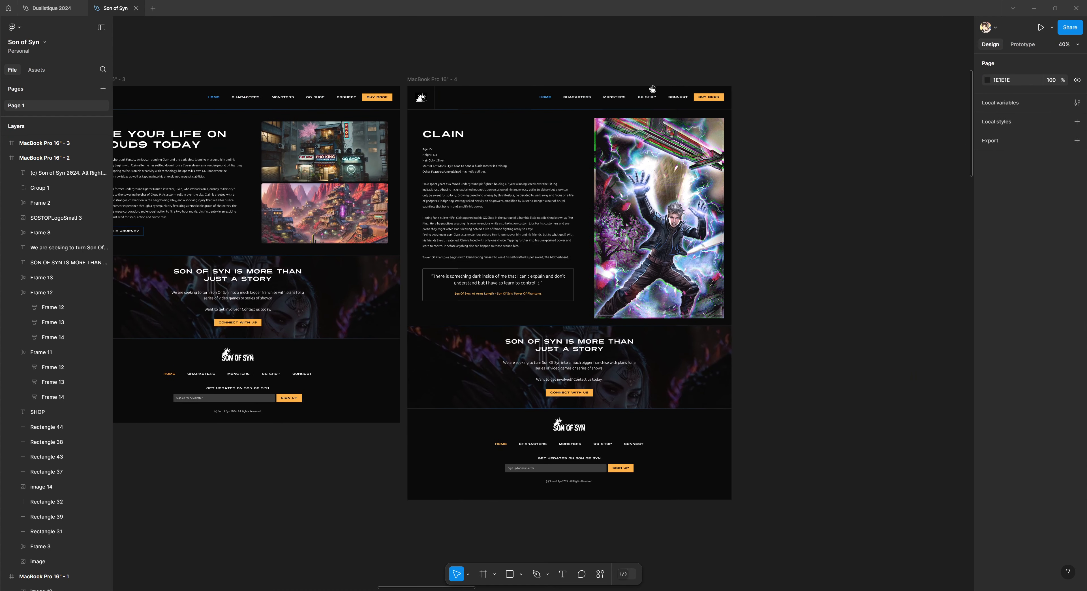
left_click_drag(652, 88, 566, 96)
scroll(482, 208, "up", 3)
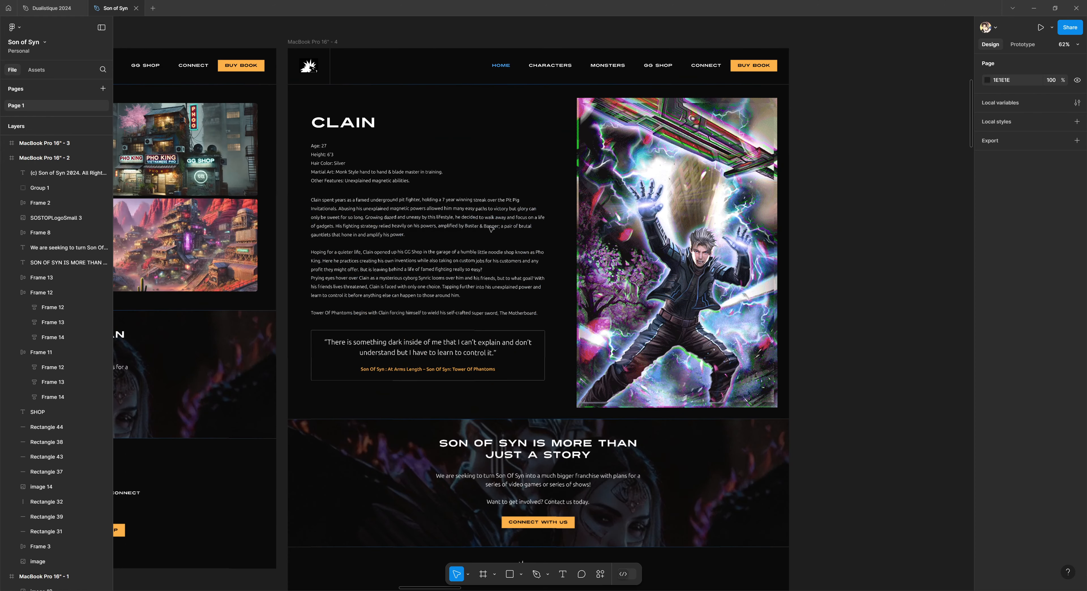
scroll(476, 190, "down", 2)
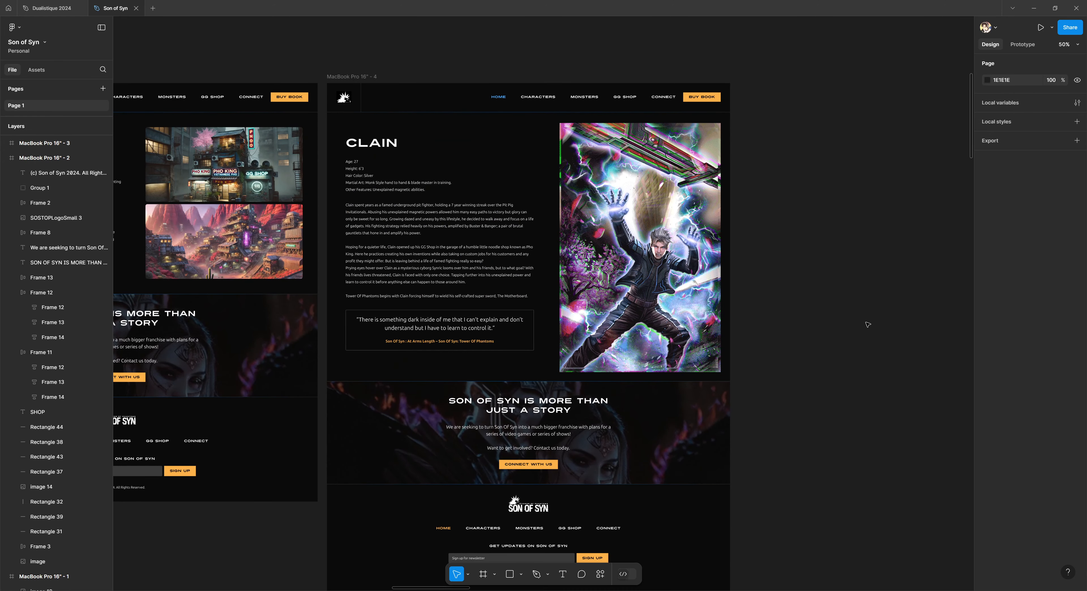
left_click(685, 274)
Preview the MacBook Pro 16" - 4 frame, look through the CLAIN page down to its footer and back, and close the preview
left_click(358, 77)
key("shift+space")
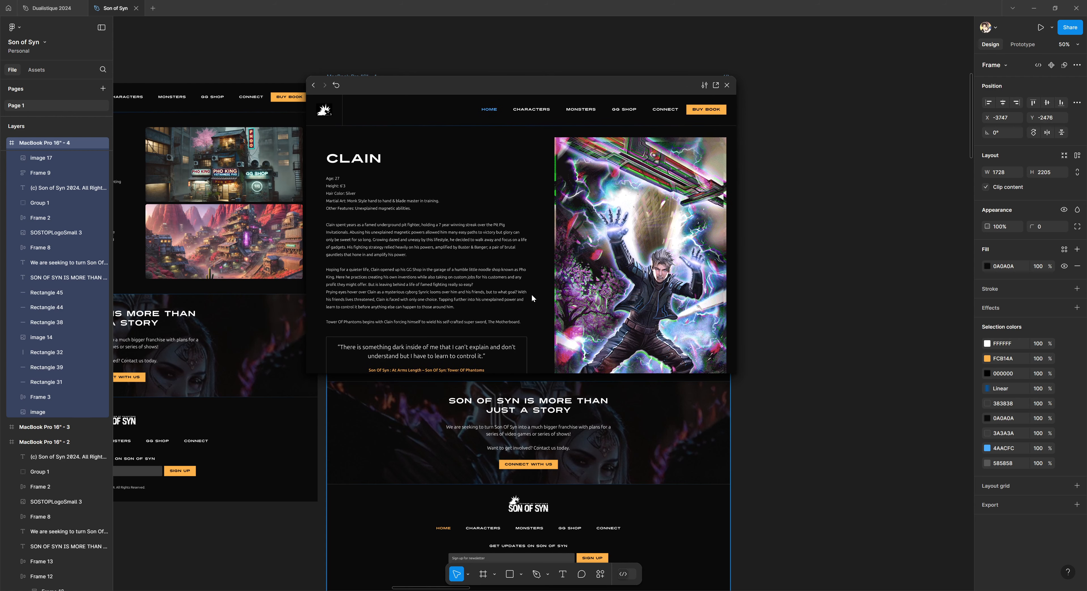
scroll(531, 298, "down", 3)
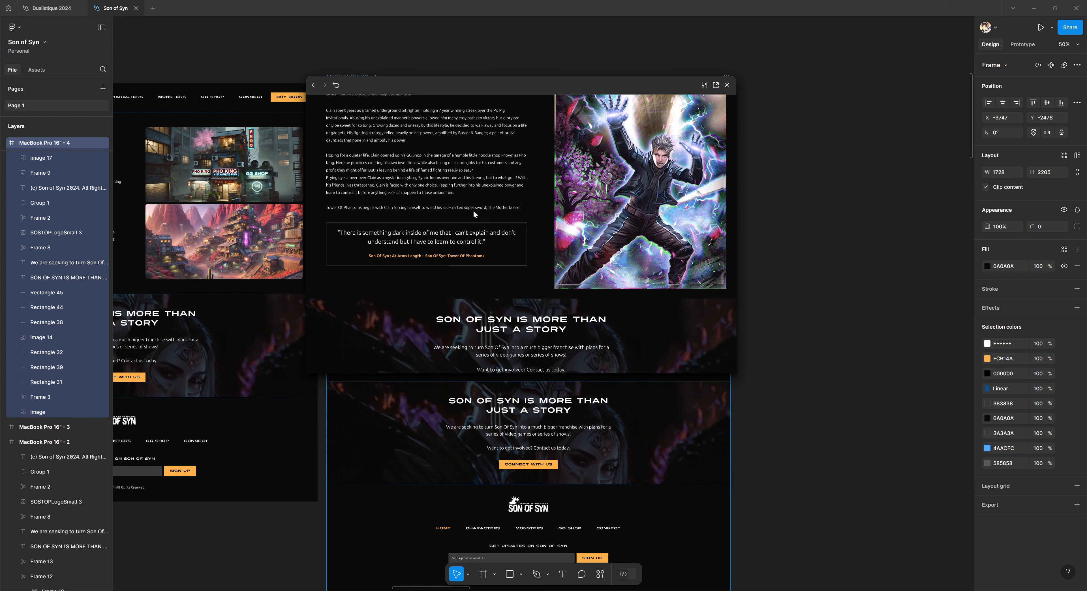
scroll(468, 254, "down", 2)
scroll(464, 275, "up", 1)
scroll(456, 296, "down", 3)
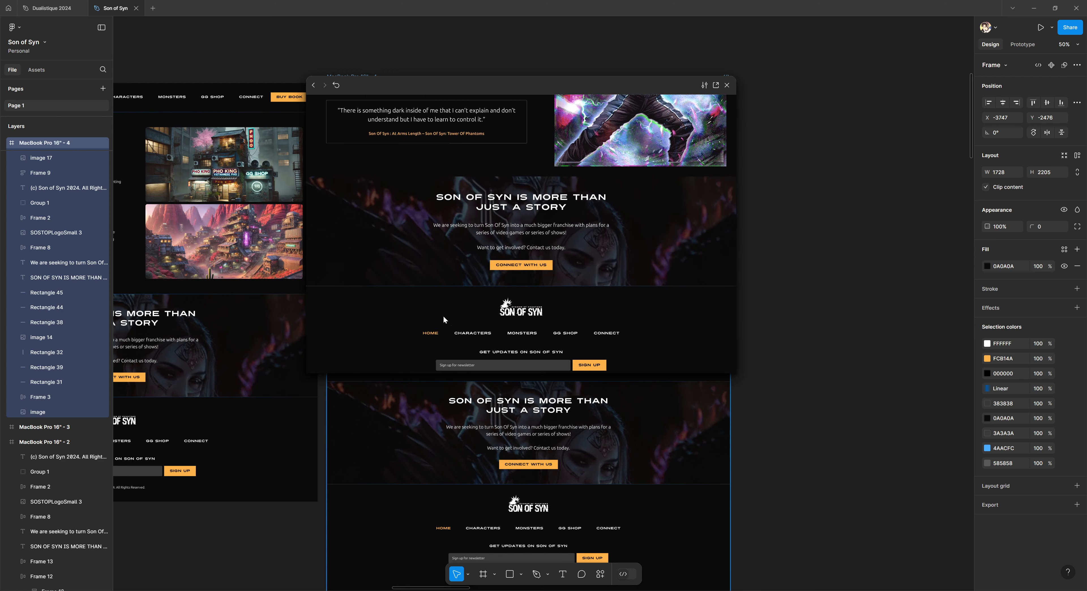
scroll(427, 250, "up", 6)
left_click(727, 85)
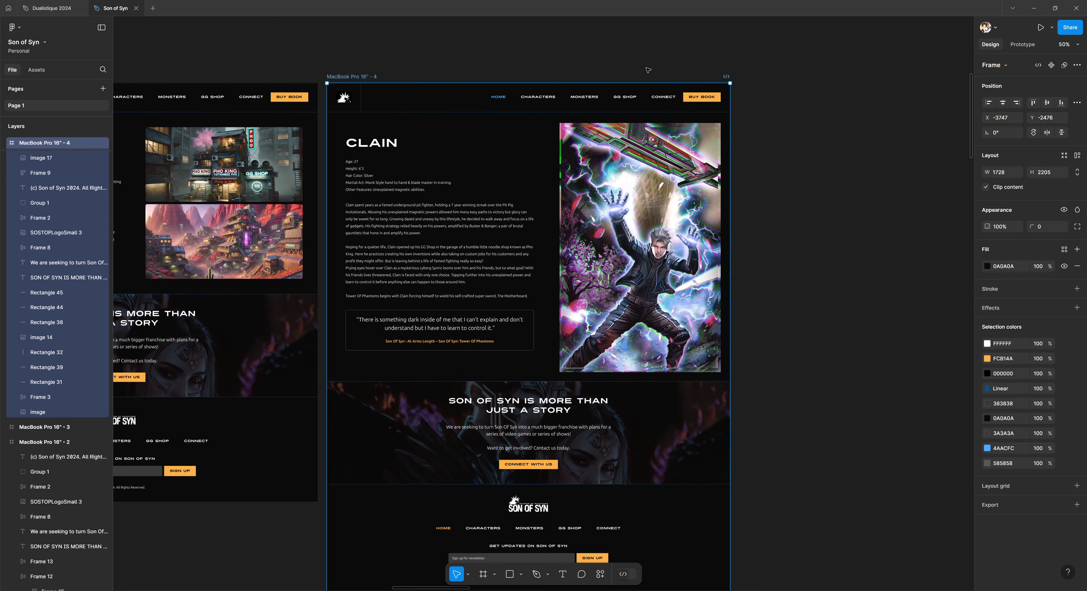
left_click(411, 56)
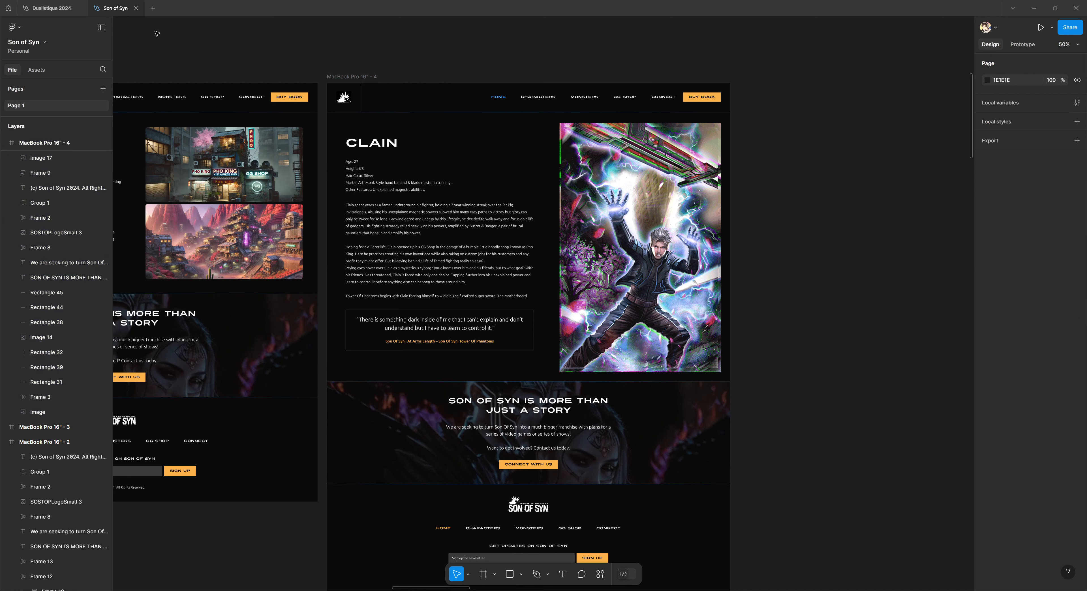
Glance at the Dualistique 2024 file and return to the Son of Syn file for an overview of its page frames
left_click(51, 8)
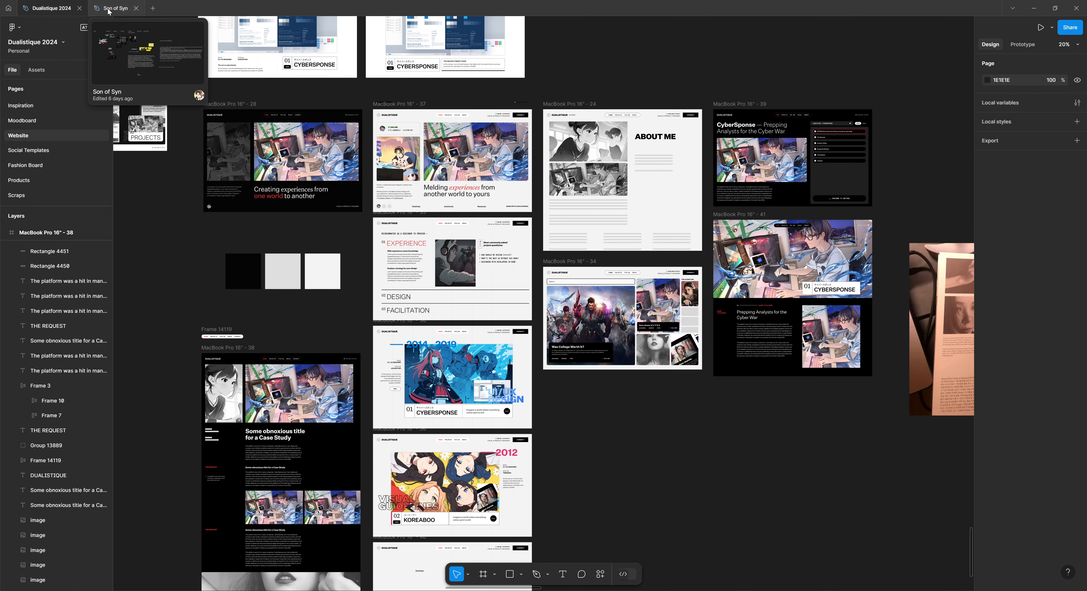
left_click(109, 10)
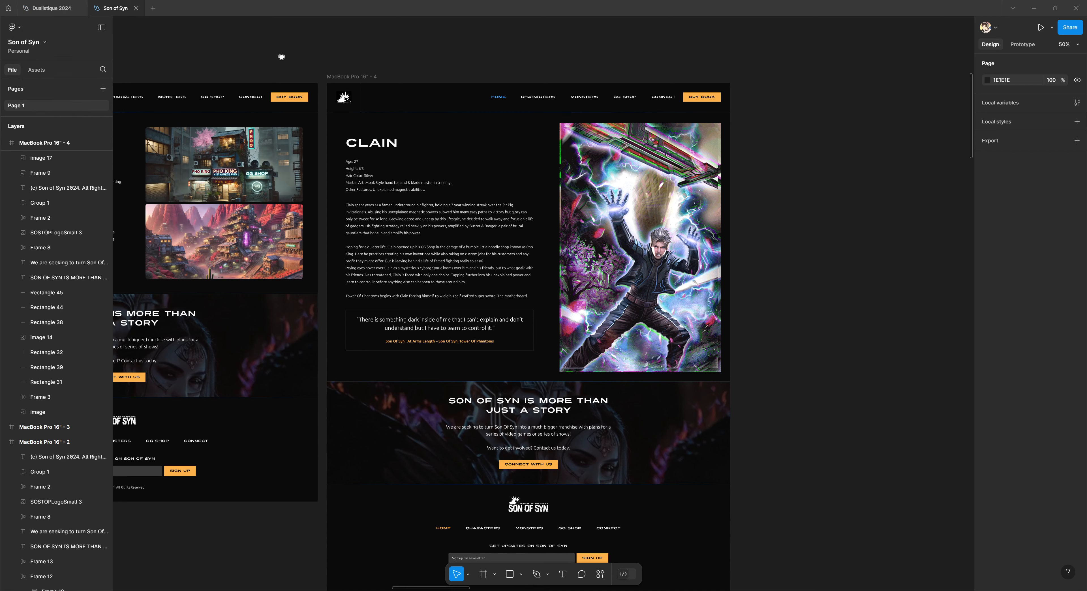
left_click_drag(281, 56, 480, 57)
scroll(479, 57, "down", 3)
Switch to the Dualistique 2024 file, look over the Website page's frames and select the case study frame MacBook Pro 16" - 38
left_click(51, 8)
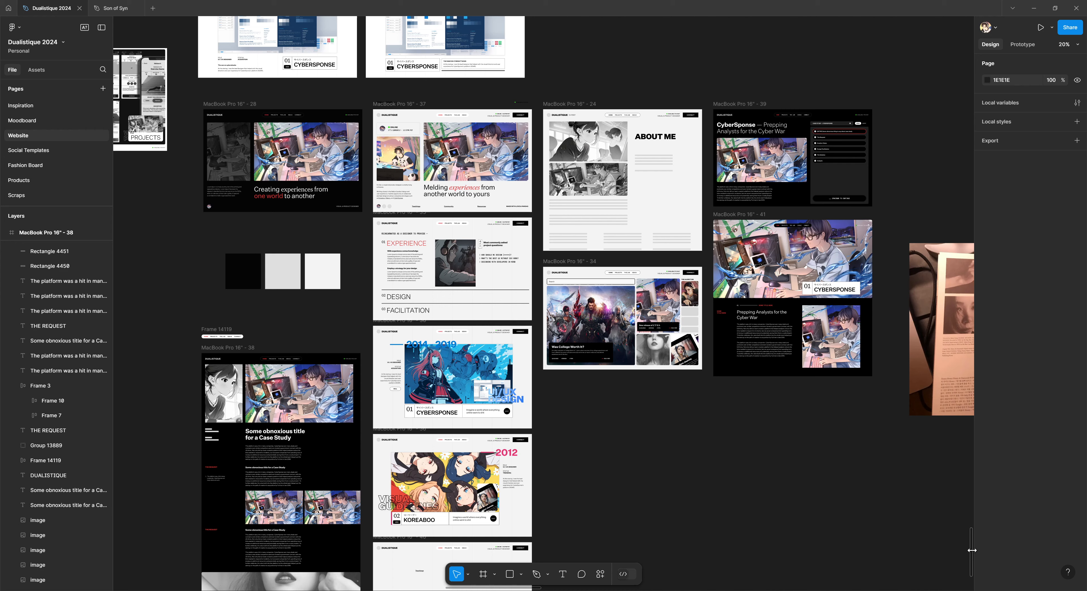
scroll(971, 549, "up", 2)
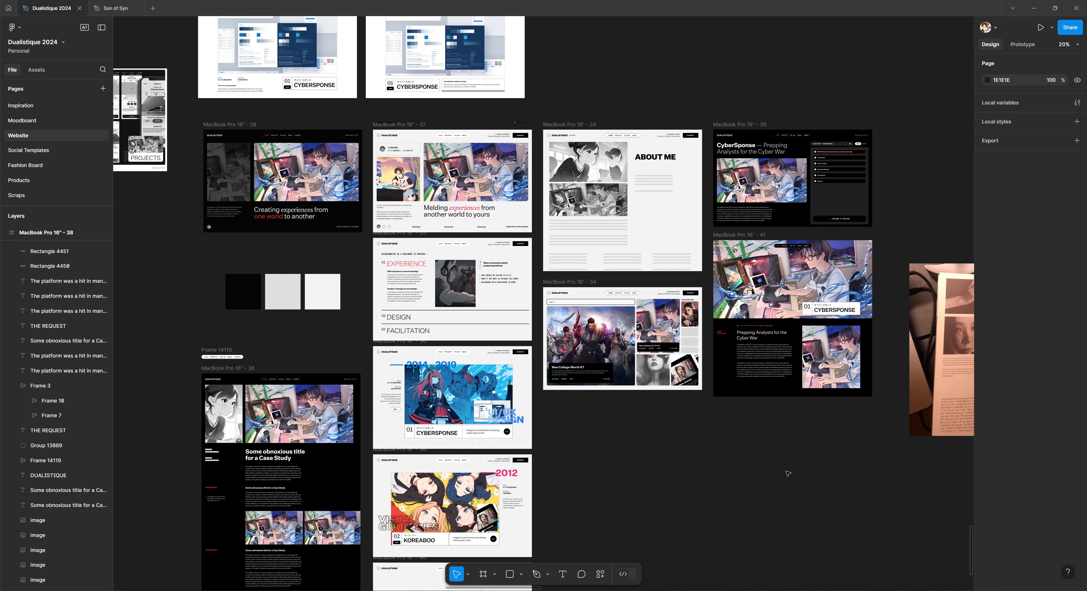
scroll(772, 397, "down", 5)
scroll(643, 404, "up", 4)
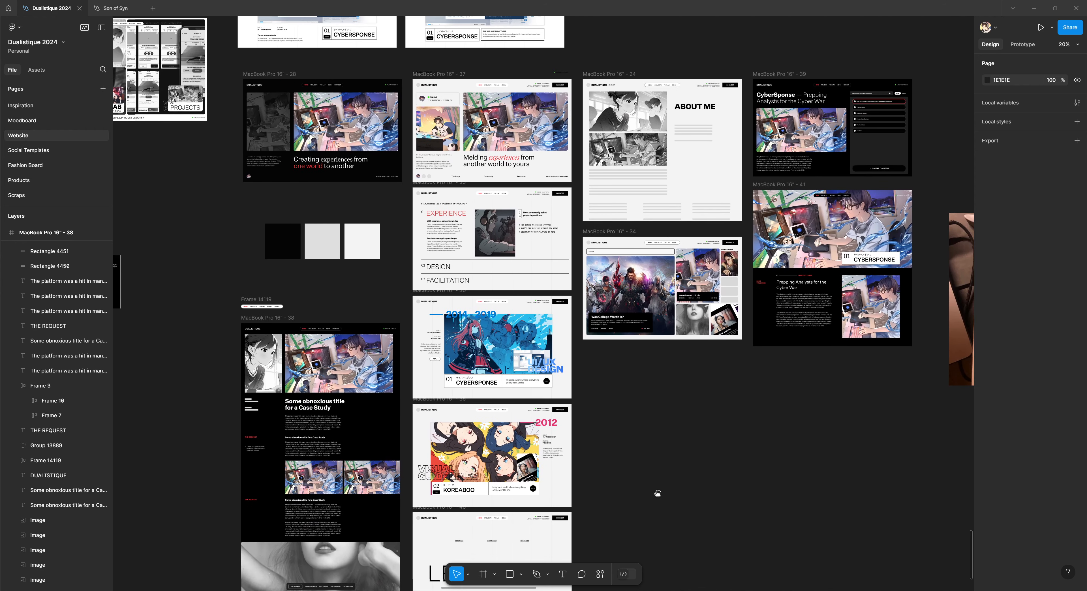
left_click_drag(259, 320, 262, 323)
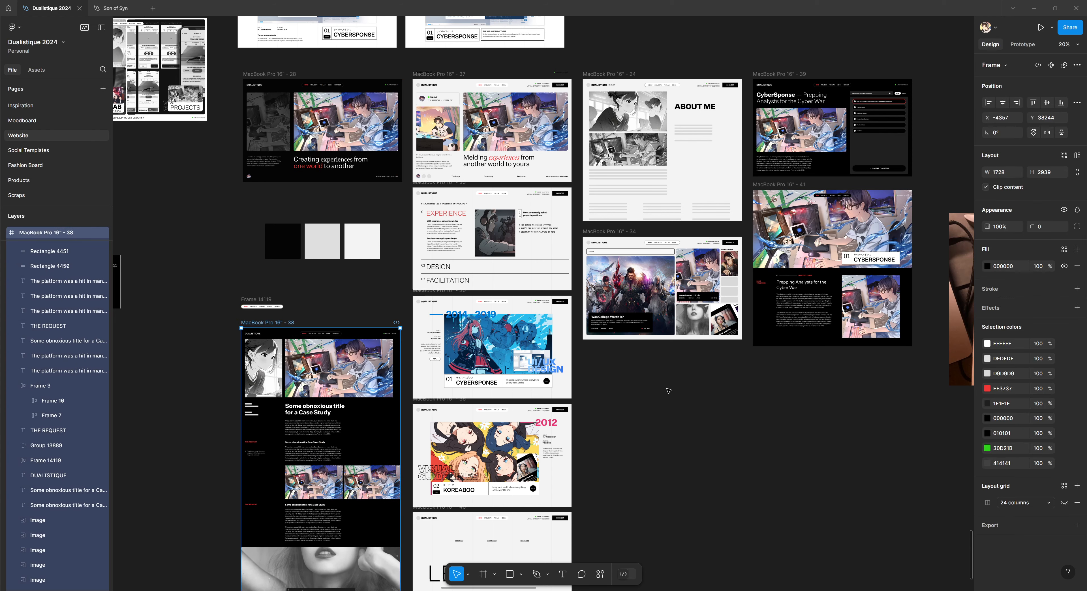